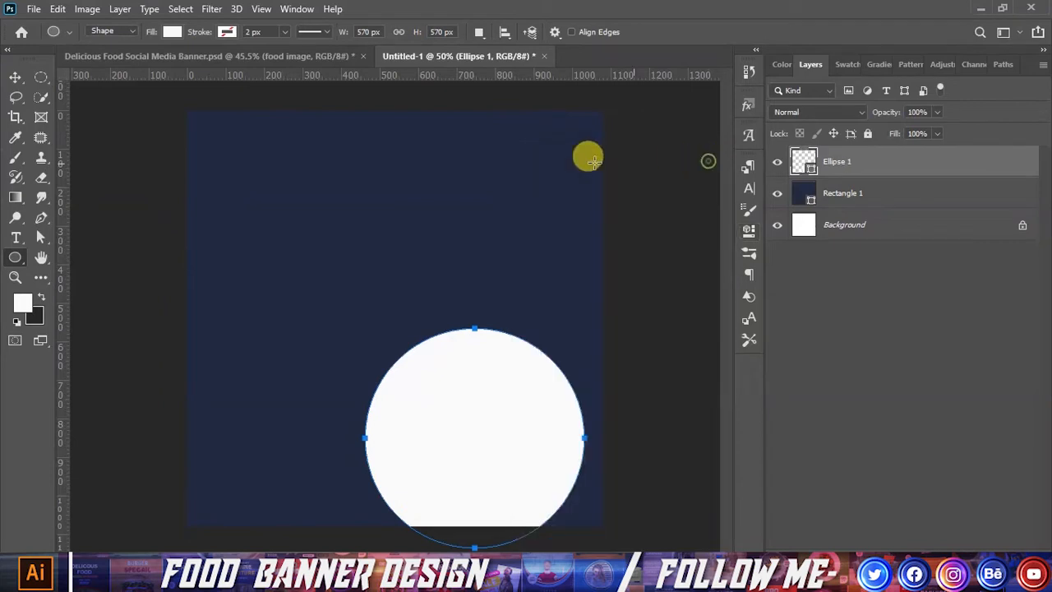
# Enlarge the white ellipse and reposition it so its arc spans the full canvas width along the bottom
pyautogui.click(18, 78)
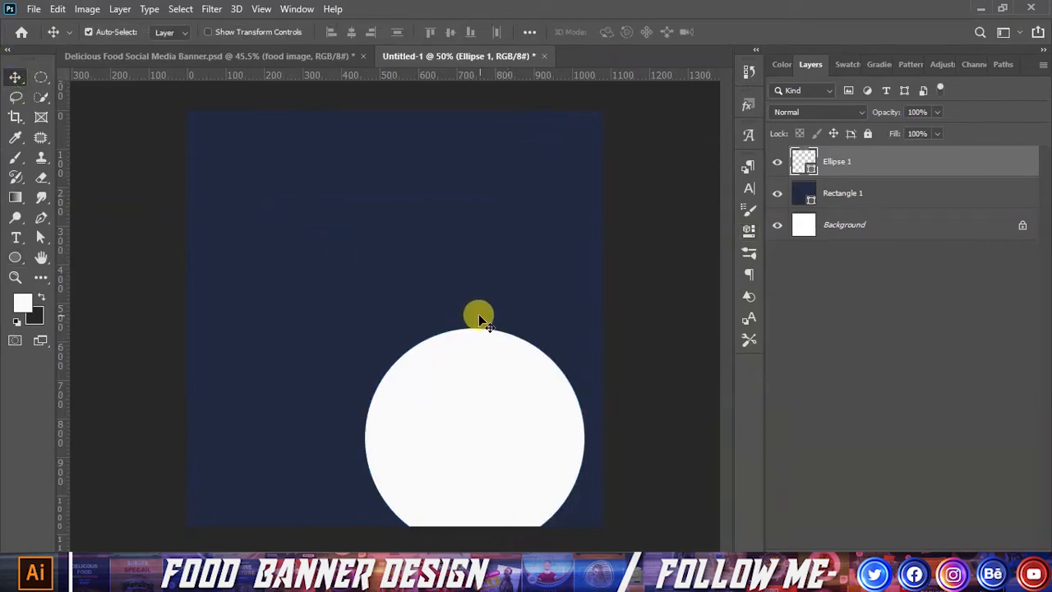
pyautogui.scroll(-2, 485, 319)
pyautogui.scroll(1, 452, 308)
pyautogui.moveTo(466, 375); pyautogui.dragTo(417, 433)
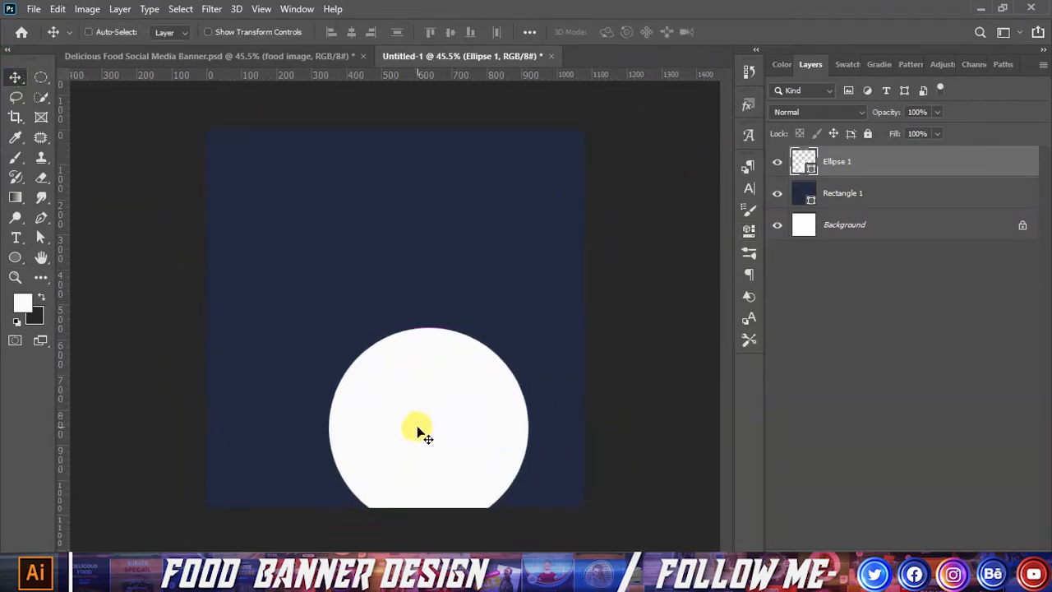
pyautogui.hotkey('ctrl', 't')
pyautogui.moveTo(528, 426); pyautogui.dragTo(471, 500)
pyautogui.moveTo(469, 453); pyautogui.dragTo(465, 452)
pyautogui.click(760, 36)
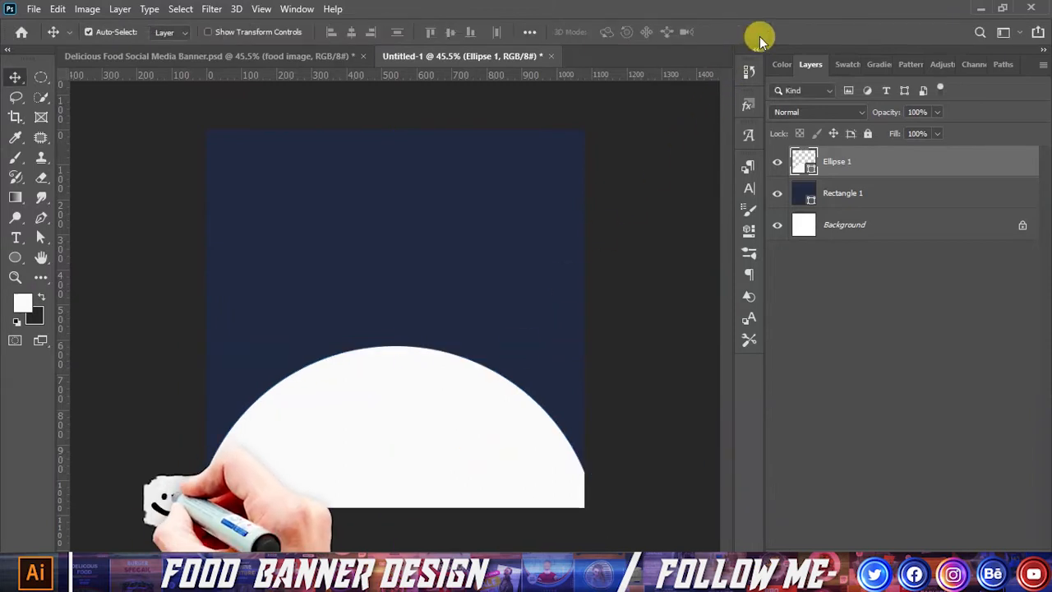
# Check the height where the arc meets both canvas edges with a horizontal guide, and remove the guide
pyautogui.moveTo(433, 77); pyautogui.dragTo(435, 471)
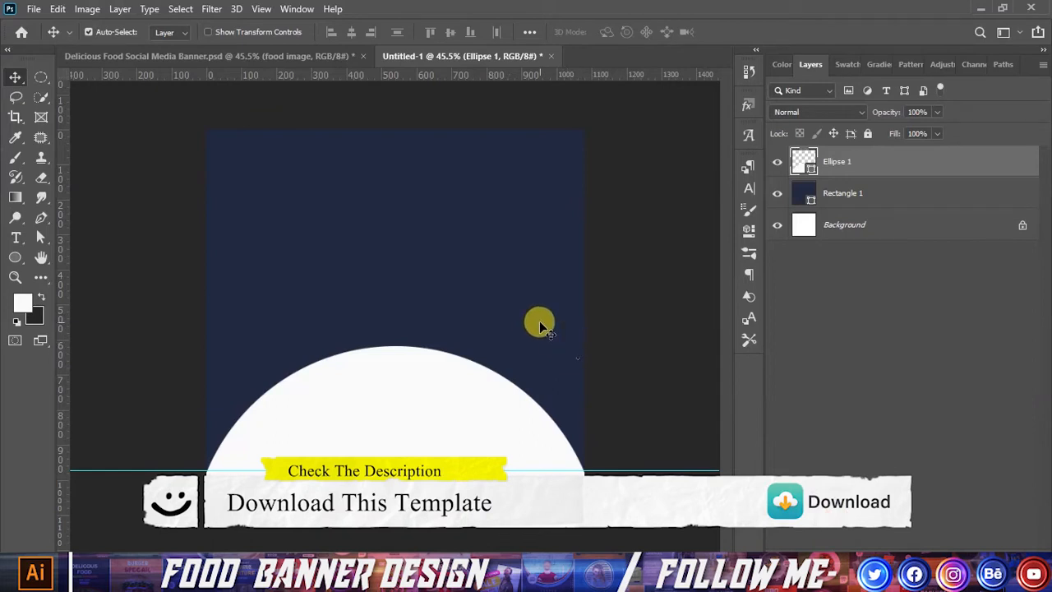
pyautogui.press('Delete')
pyautogui.hotkey('ctrl', 'z')
pyautogui.moveTo(481, 472); pyautogui.dragTo(523, 82)
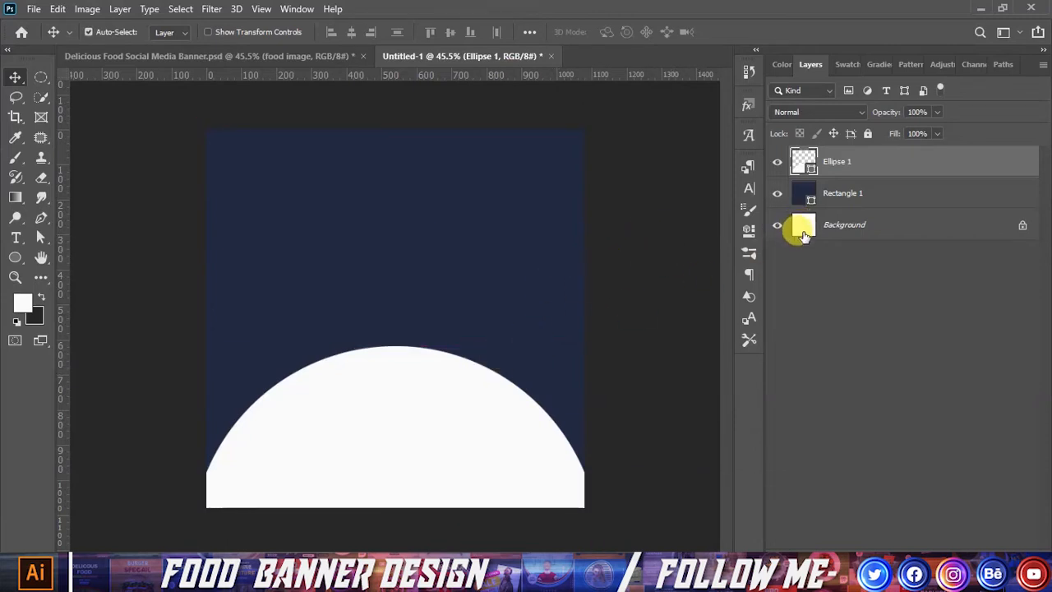
# Delete the Background layer and subtract the front ellipse from the rectangle, with both shape layers selected
pyautogui.click(894, 226)
pyautogui.press('Delete')
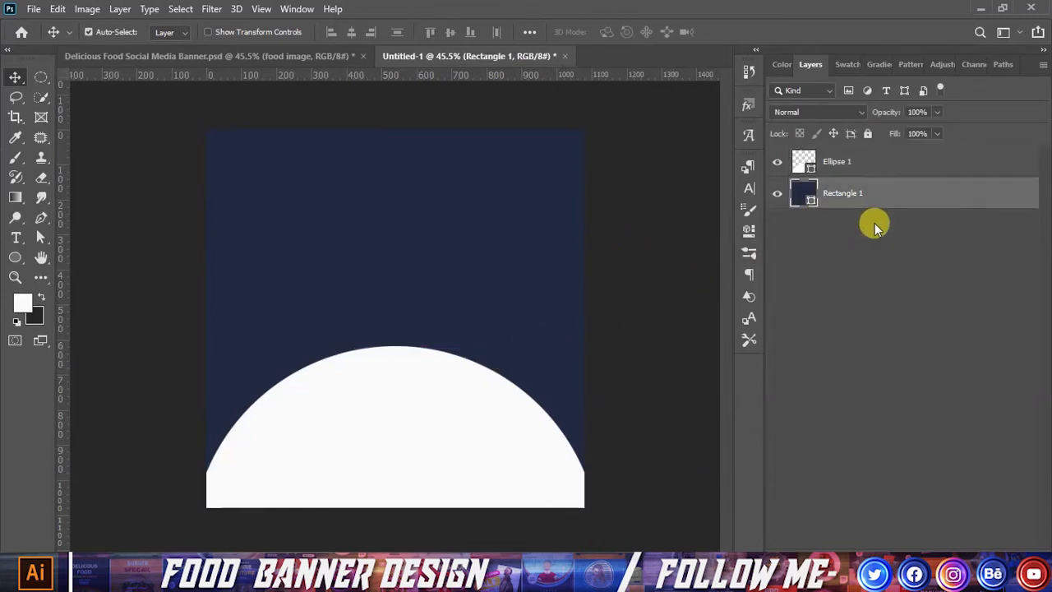
pyautogui.keyDown('shift'); pyautogui.click(857, 160); pyautogui.keyUp('shift')
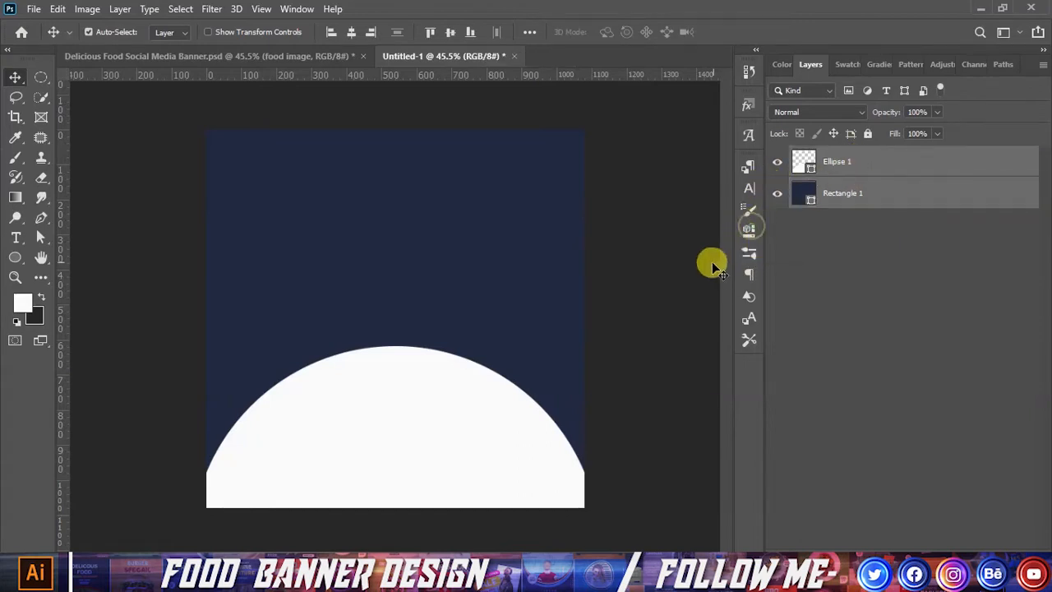
pyautogui.click(748, 229)
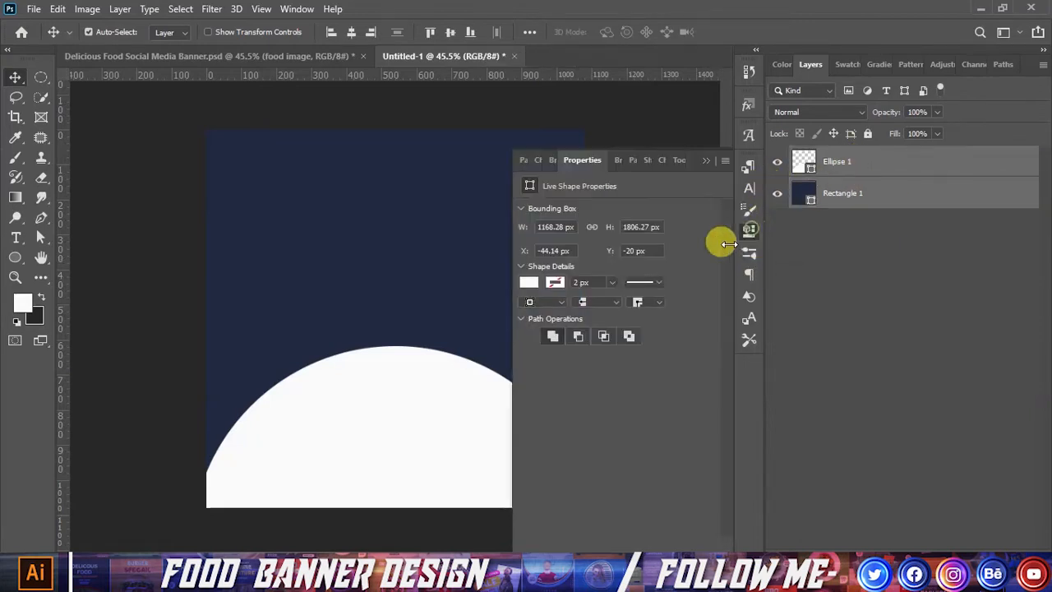
pyautogui.click(579, 337)
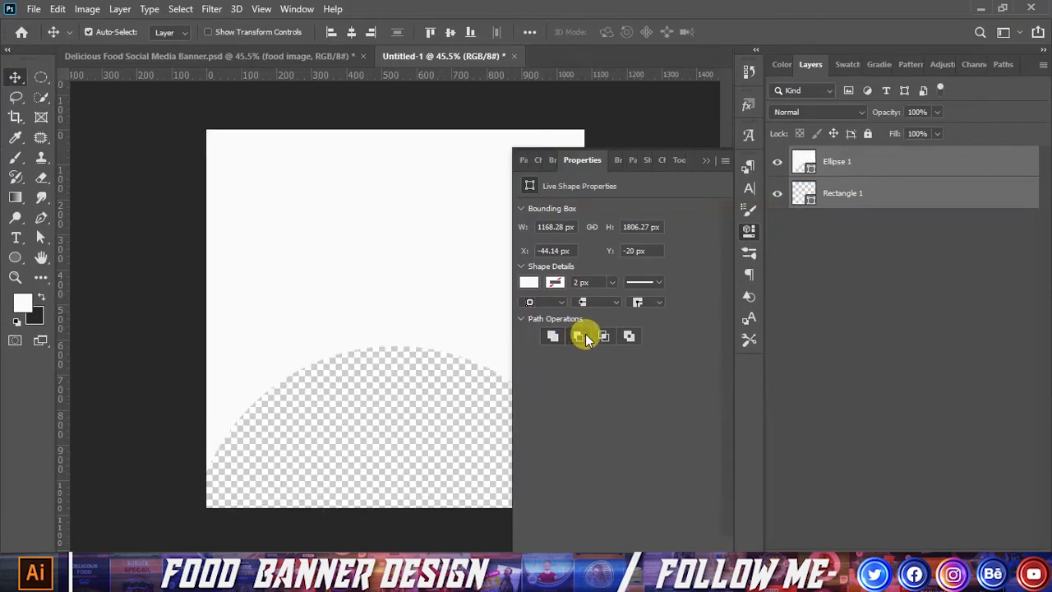
pyautogui.click(707, 160)
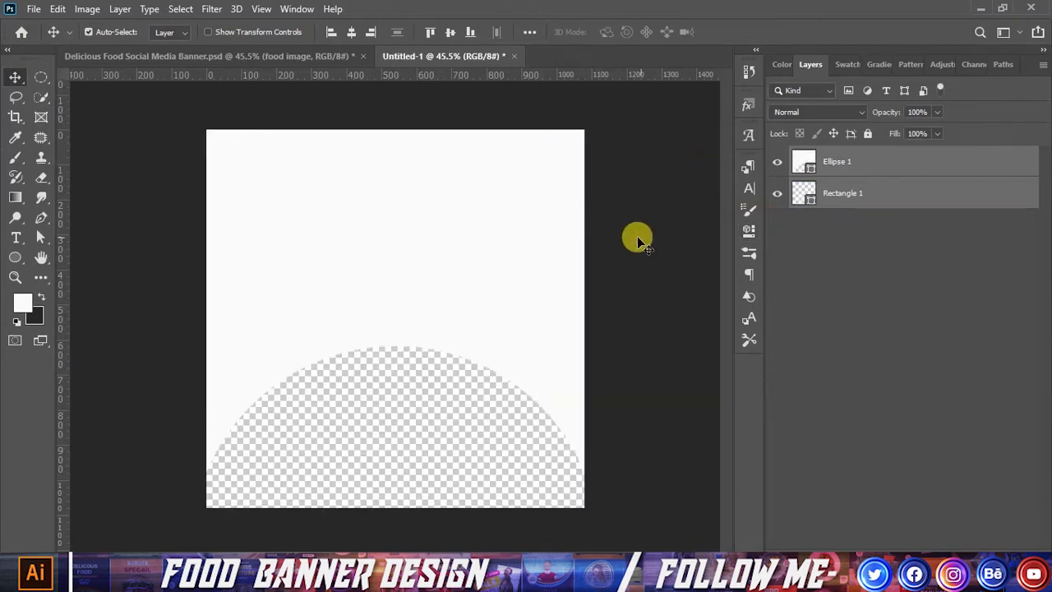
pyautogui.click(662, 274)
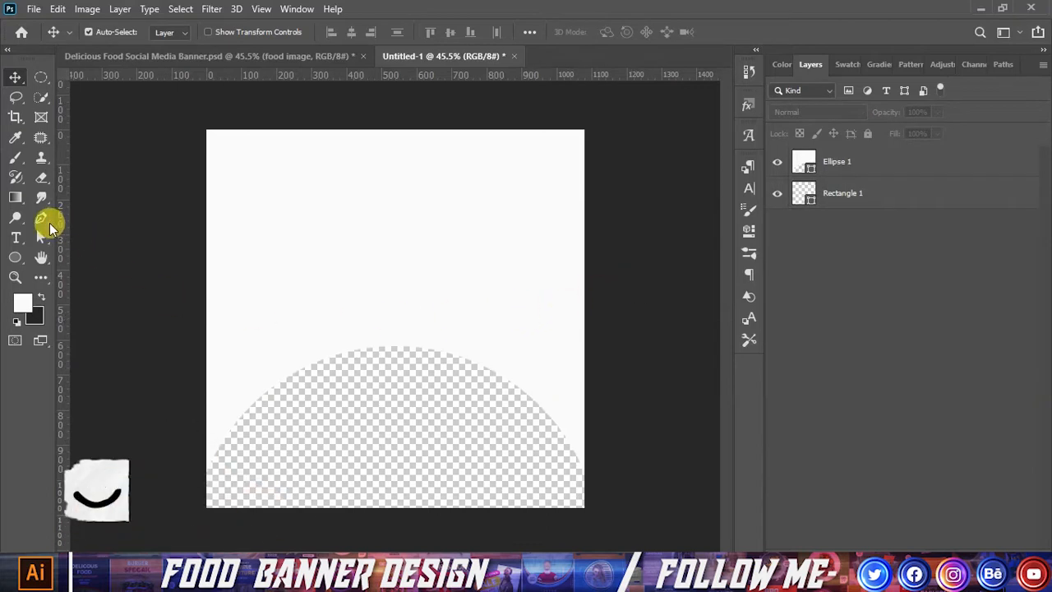
# Draw a rectangle covering the whole canvas and place its layer beneath all the others
pyautogui.click(15, 257)
pyautogui.click(51, 263)
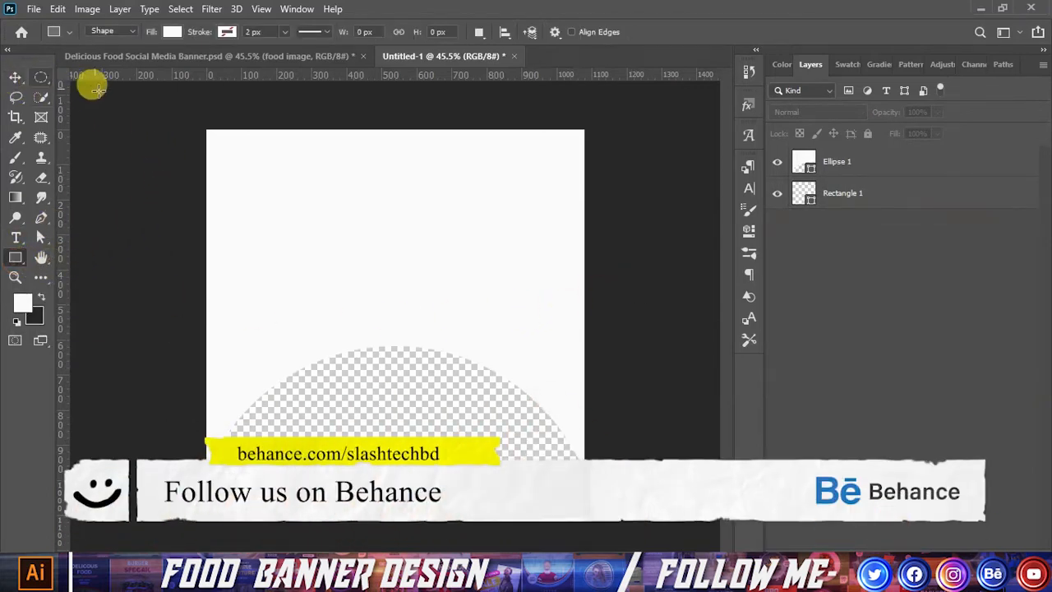
pyautogui.moveTo(182, 121); pyautogui.dragTo(613, 527)
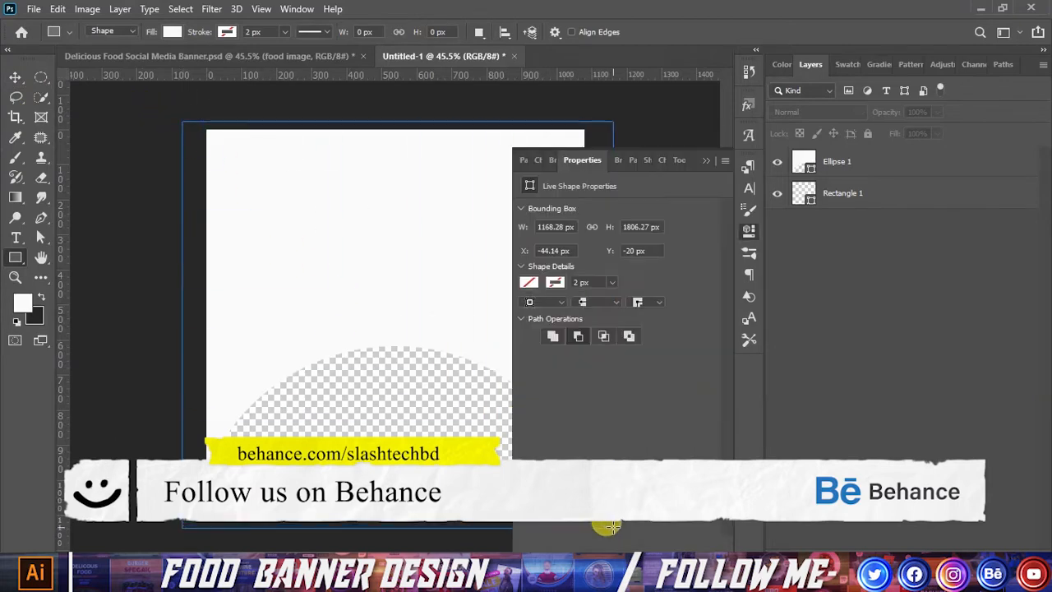
pyautogui.click(706, 160)
pyautogui.moveTo(795, 173); pyautogui.dragTo(815, 280)
# Change the new background rectangle's fill to grey 6c6767
pyautogui.doubleClick(805, 228)
pyautogui.moveTo(748, 335)
pyautogui.mouseDown()
pyautogui.moveTo(636, 293)
pyautogui.moveTo(643, 237)
pyautogui.moveTo(652, 284)
pyautogui.mouseUp()
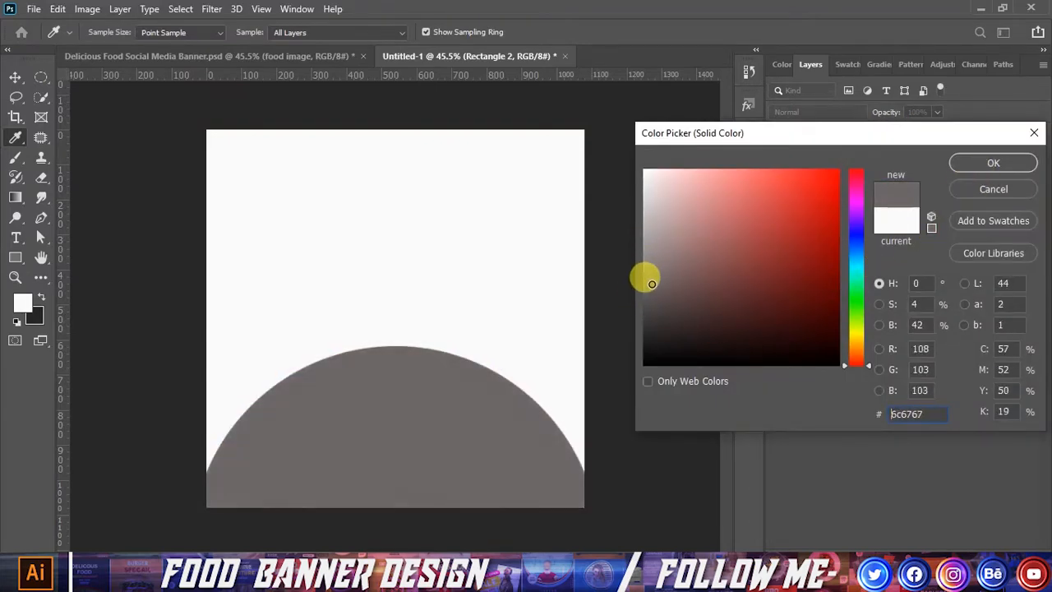
pyautogui.click(953, 168)
# Set the Ellipse 1 shape's fill colour to navy 222940 and leave its layer selected
pyautogui.doubleClick(808, 164)
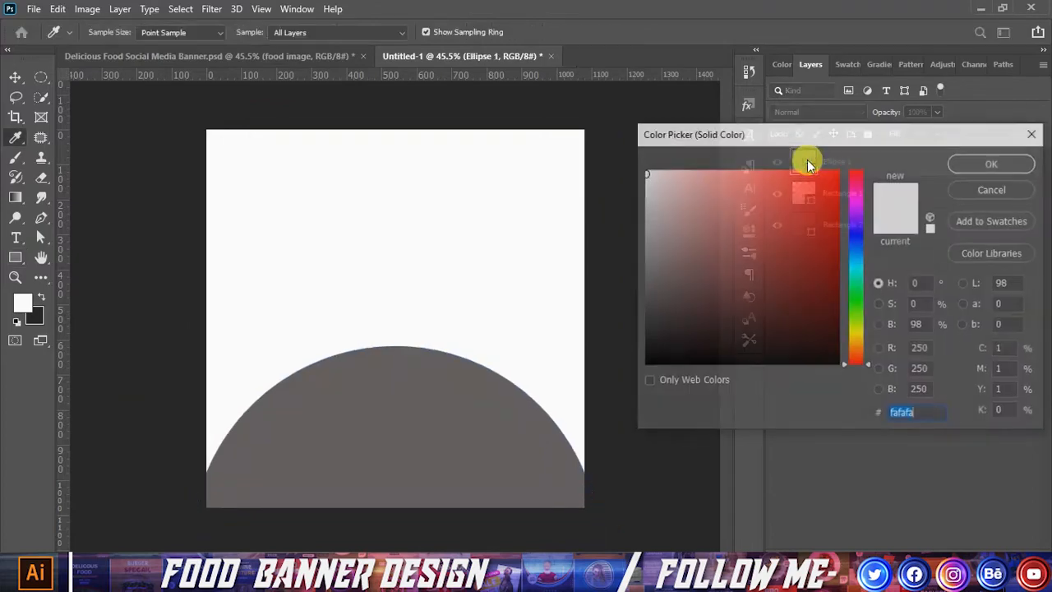
pyautogui.write('222940')
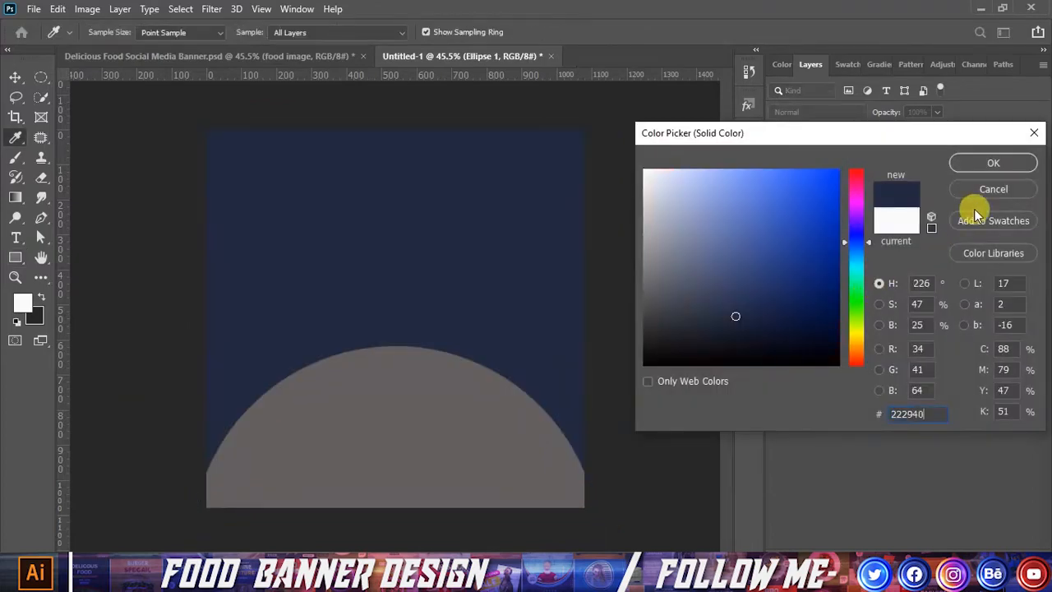
pyautogui.click(993, 162)
pyautogui.click(15, 77)
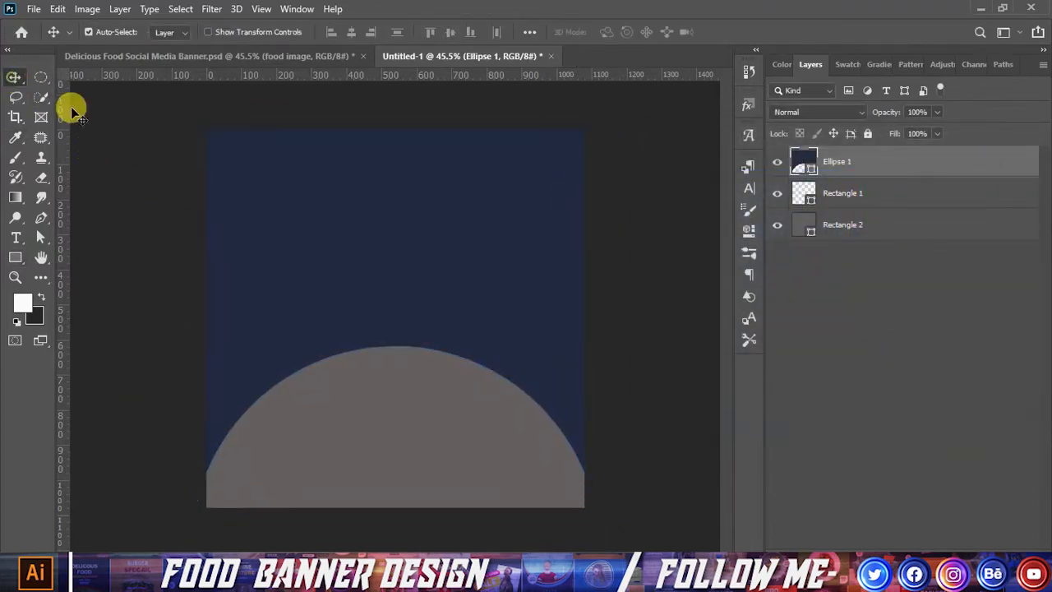
pyautogui.click(84, 119)
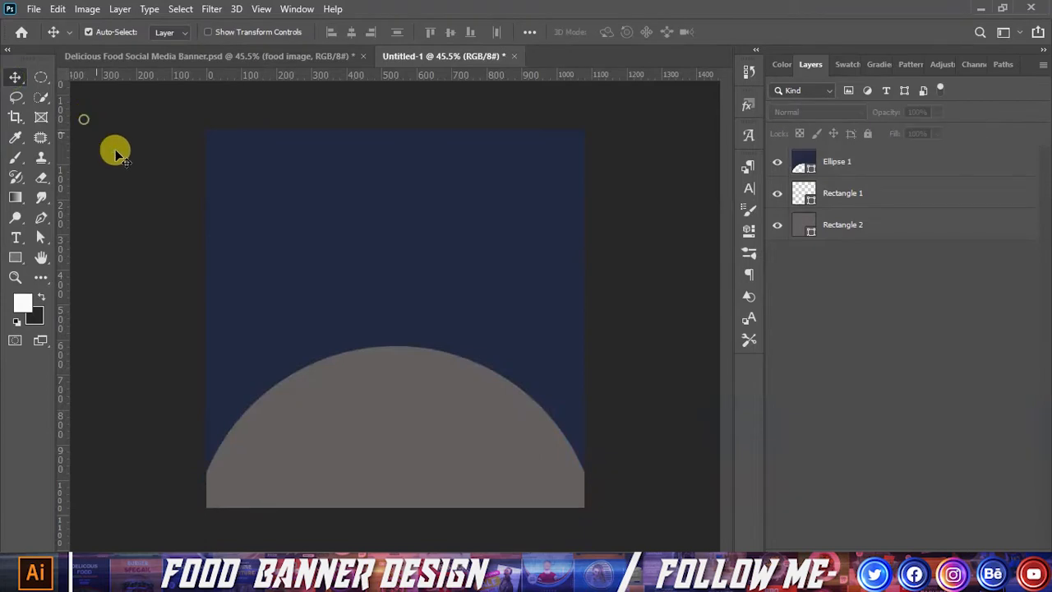
pyautogui.click(834, 156)
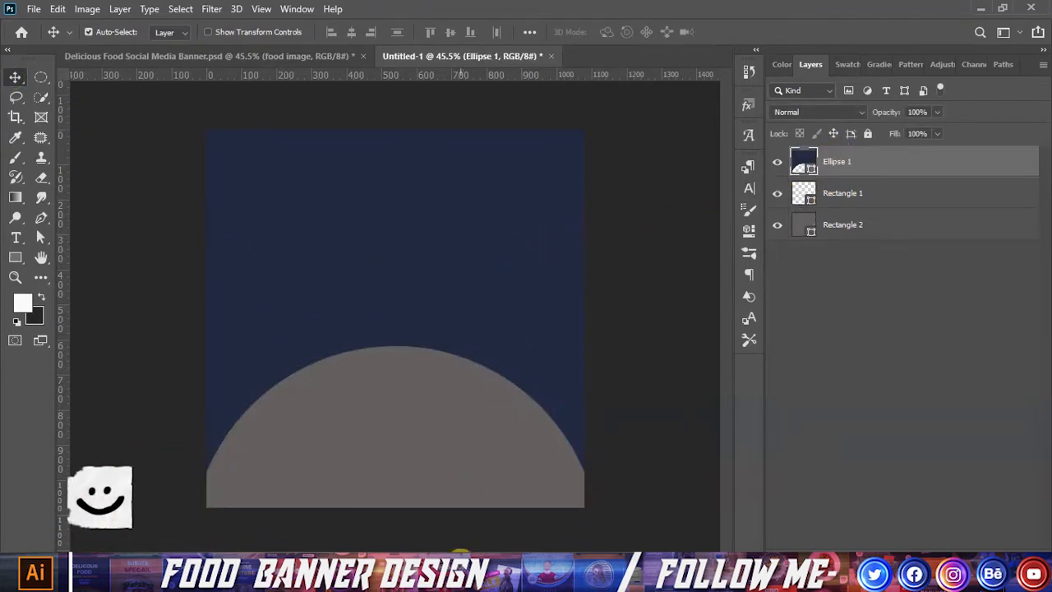
# Switch to Illustrator, copy the red swatch's colour code d93027, and return to Photoshop
pyautogui.hotkey('alt', 'Tab')
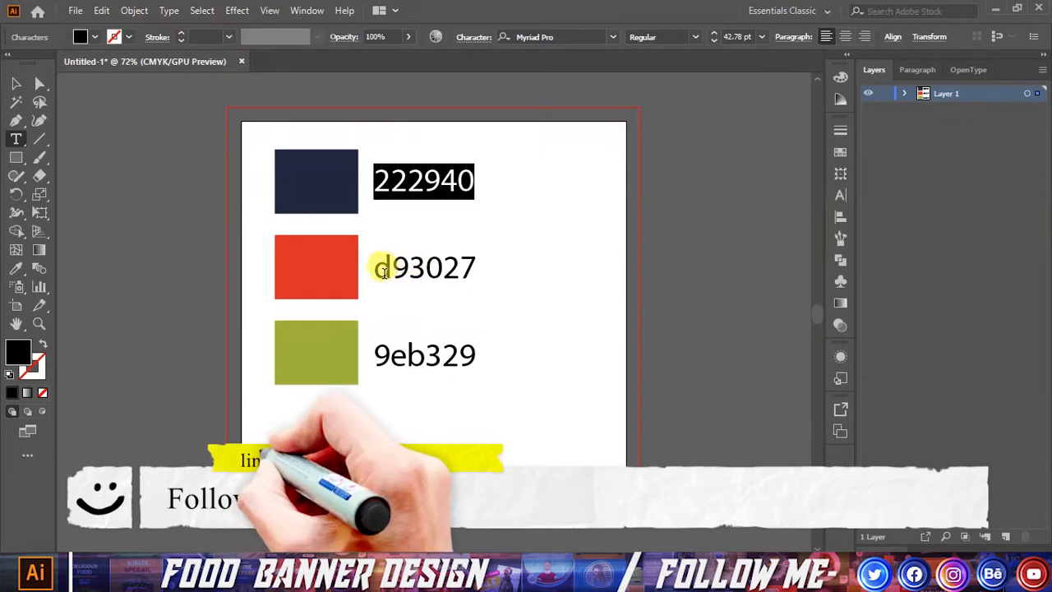
pyautogui.moveTo(392, 267); pyautogui.dragTo(493, 271)
pyautogui.doubleClick(468, 276)
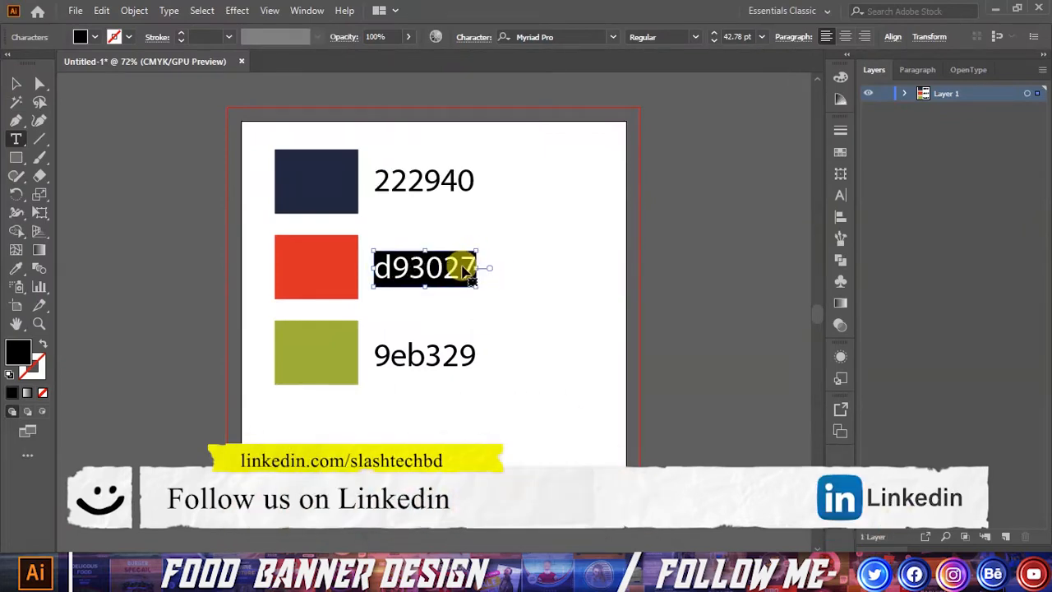
pyautogui.hotkey('alt', 'Tab')
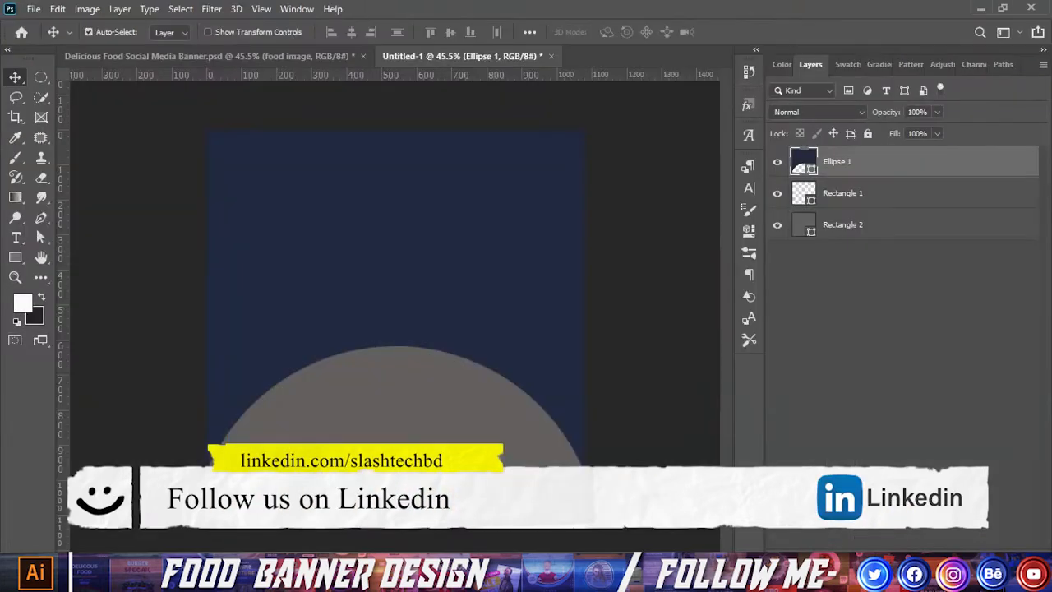
# Copy the navy Ellipse 1 shape and paste a duplicate in the same place
pyautogui.click(57, 8)
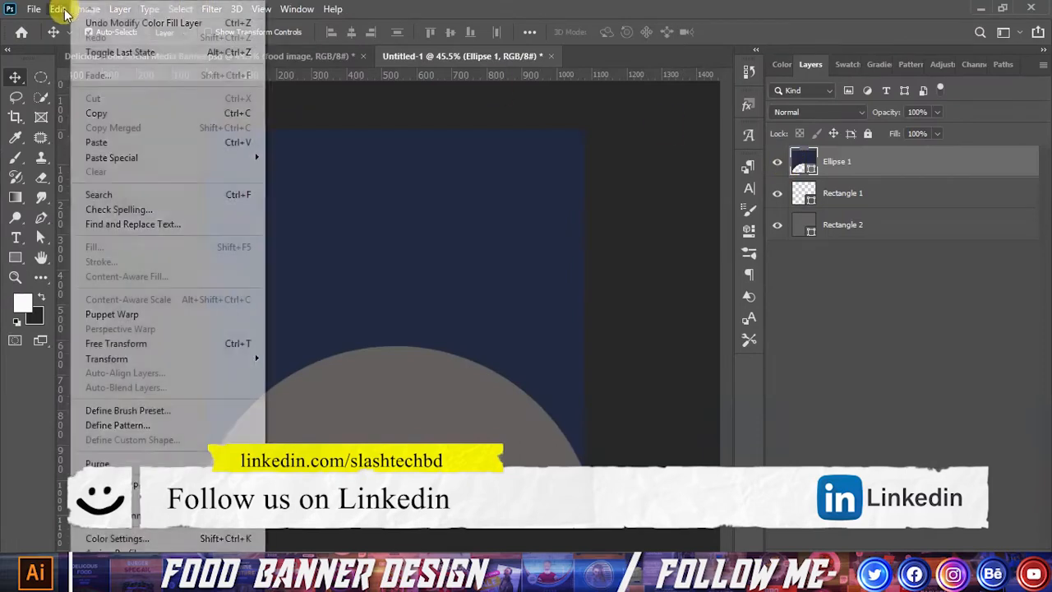
pyautogui.click(93, 113)
pyautogui.click(57, 8)
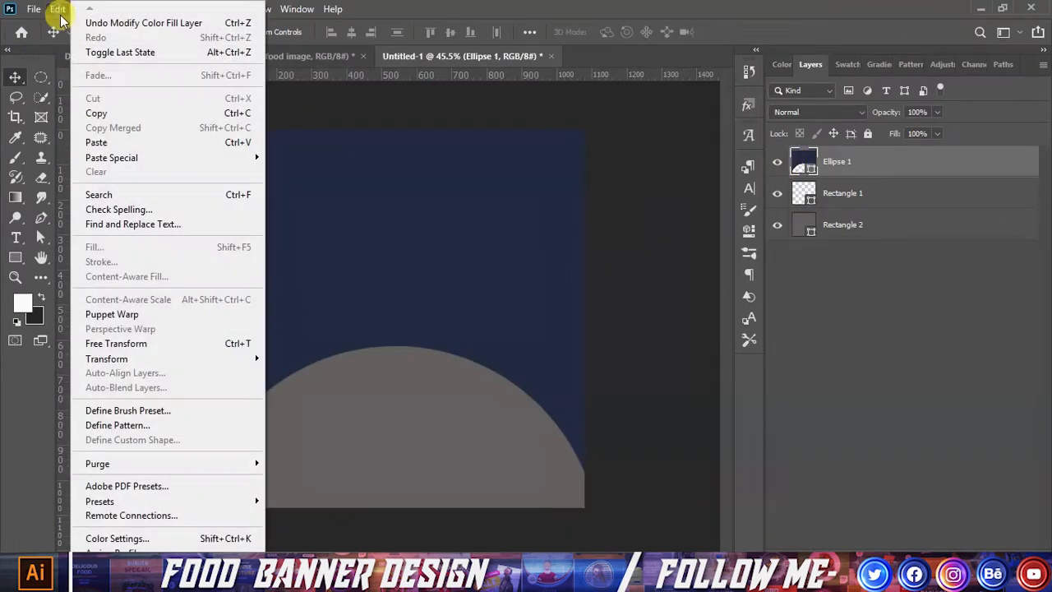
pyautogui.moveTo(102, 161)
pyautogui.click(303, 169)
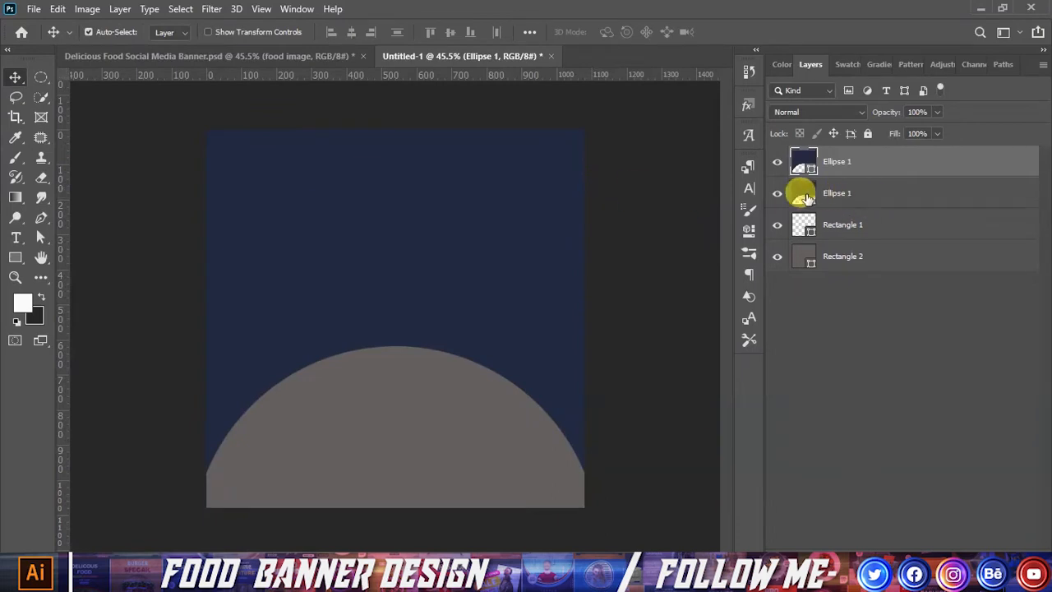
pyautogui.doubleClick(799, 196)
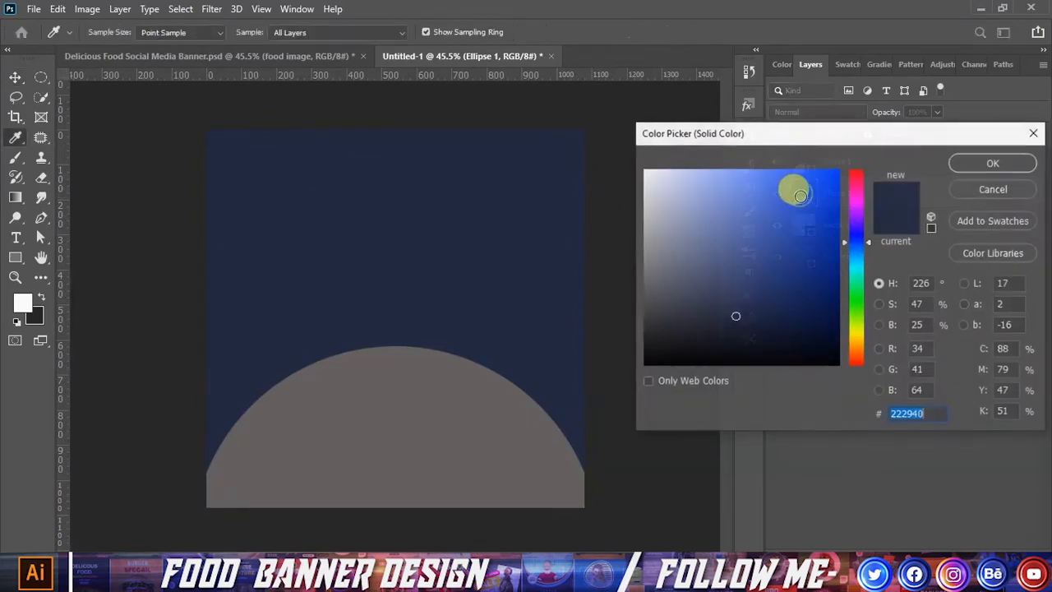
pyautogui.press('BackSpace')
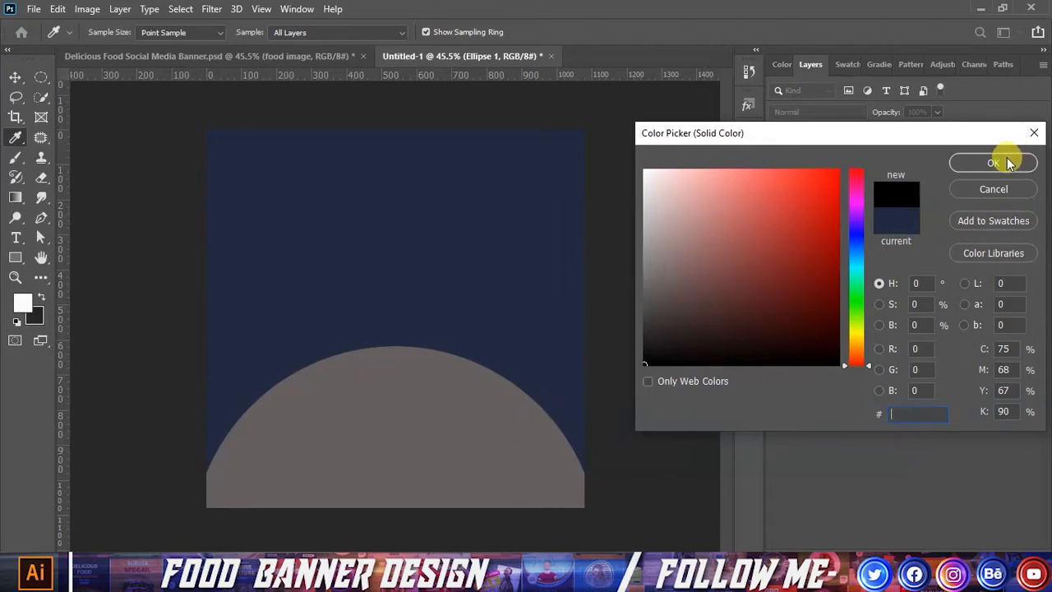
pyautogui.click(992, 189)
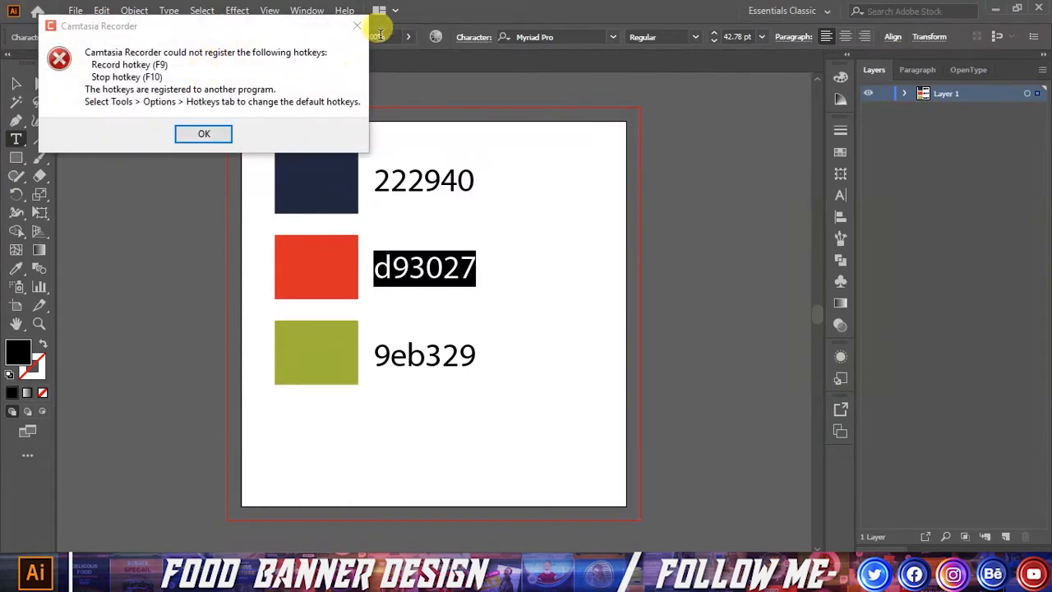
# Dismiss the Camtasia Recorder message over Illustrator and copy the text d93027 beside the red swatch
pyautogui.click(357, 26)
pyautogui.click(1023, 457)
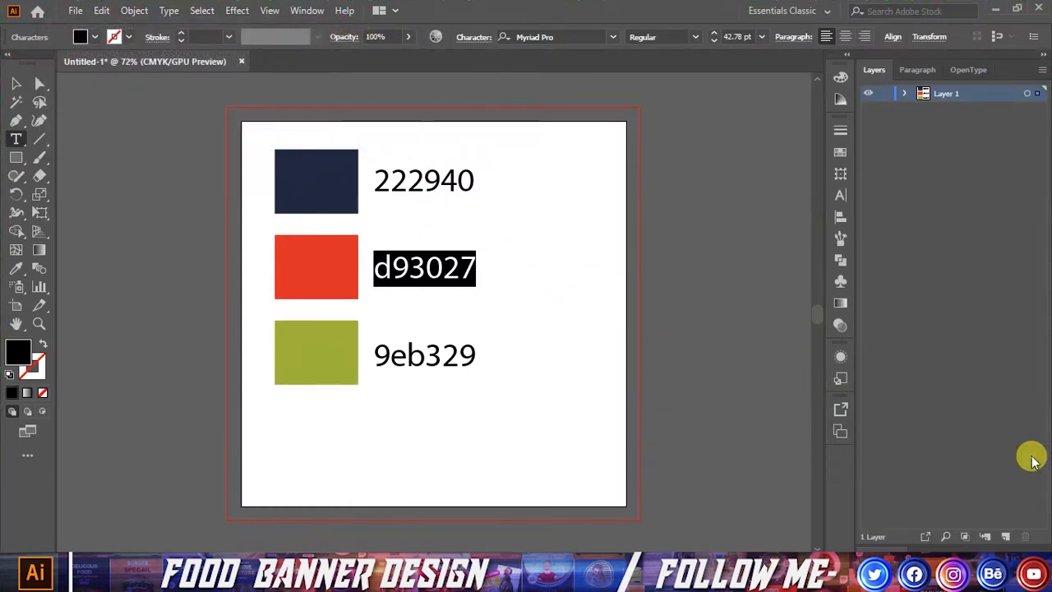
pyautogui.click(472, 264)
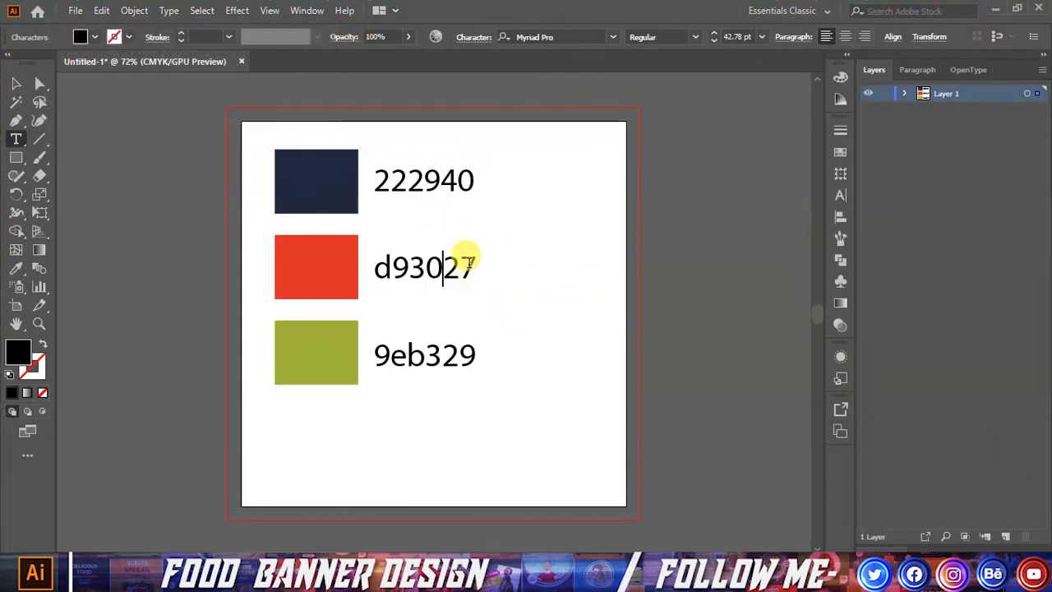
pyautogui.moveTo(467, 262); pyautogui.dragTo(386, 262)
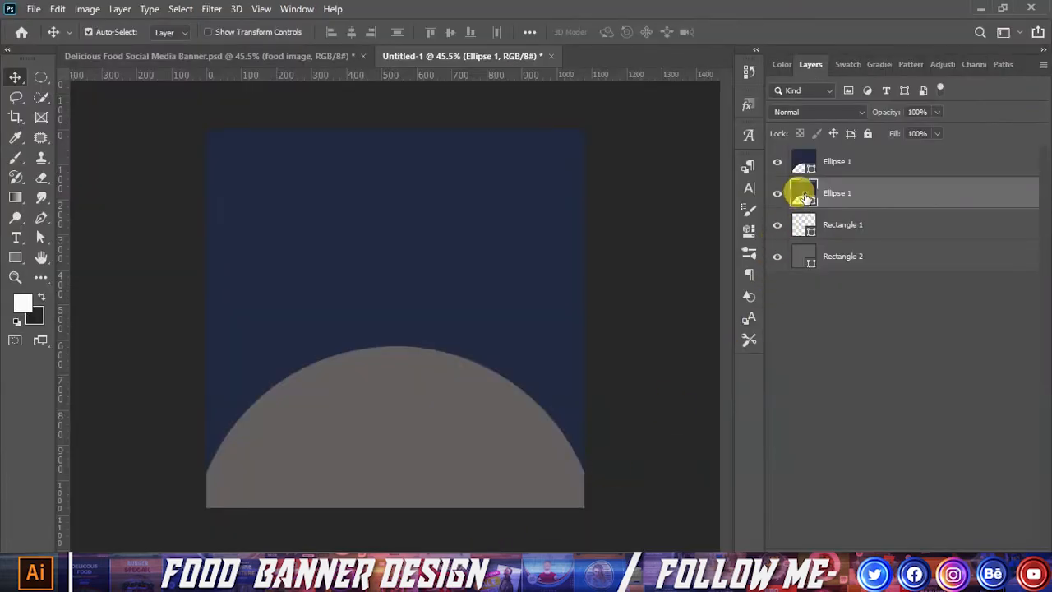
# Fill the lower Ellipse 1 layer with the copied red d93027, and select the upper Ellipse 1 layer
pyautogui.doubleClick(805, 190)
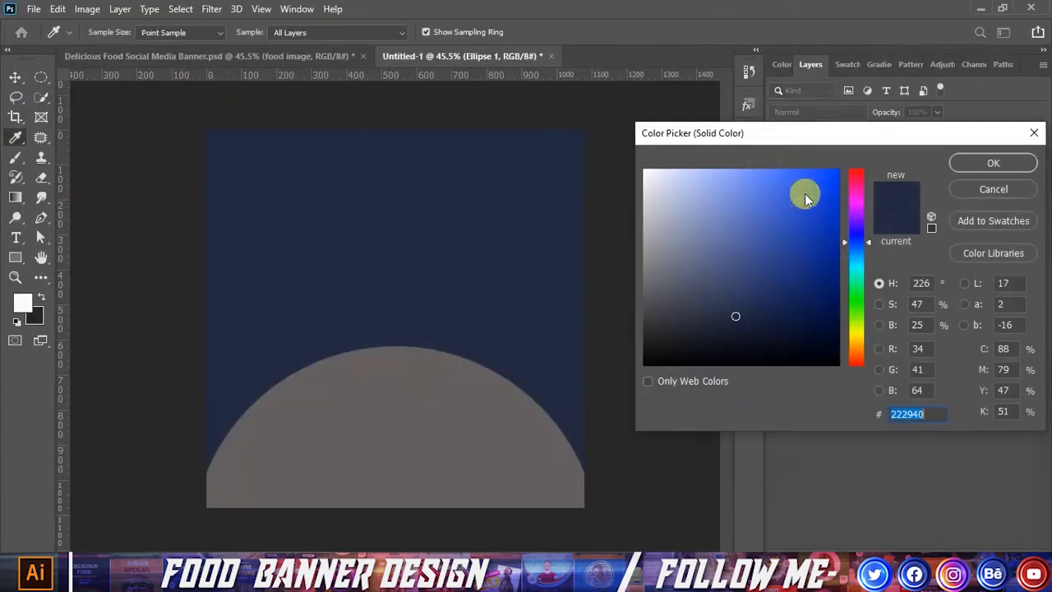
pyautogui.hotkey('ctrl', 'v')
pyautogui.click(989, 160)
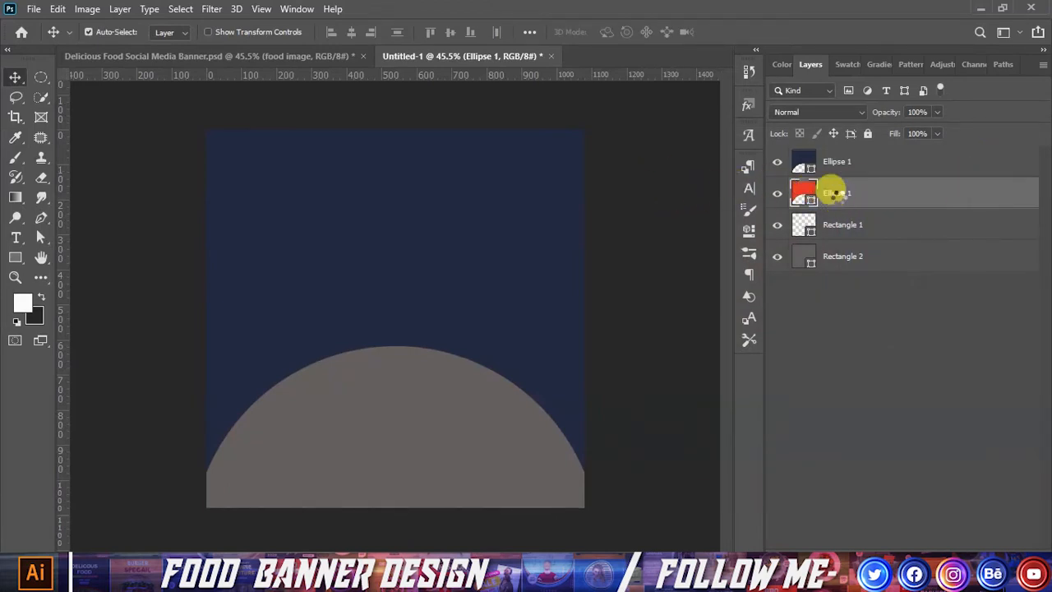
pyautogui.click(836, 165)
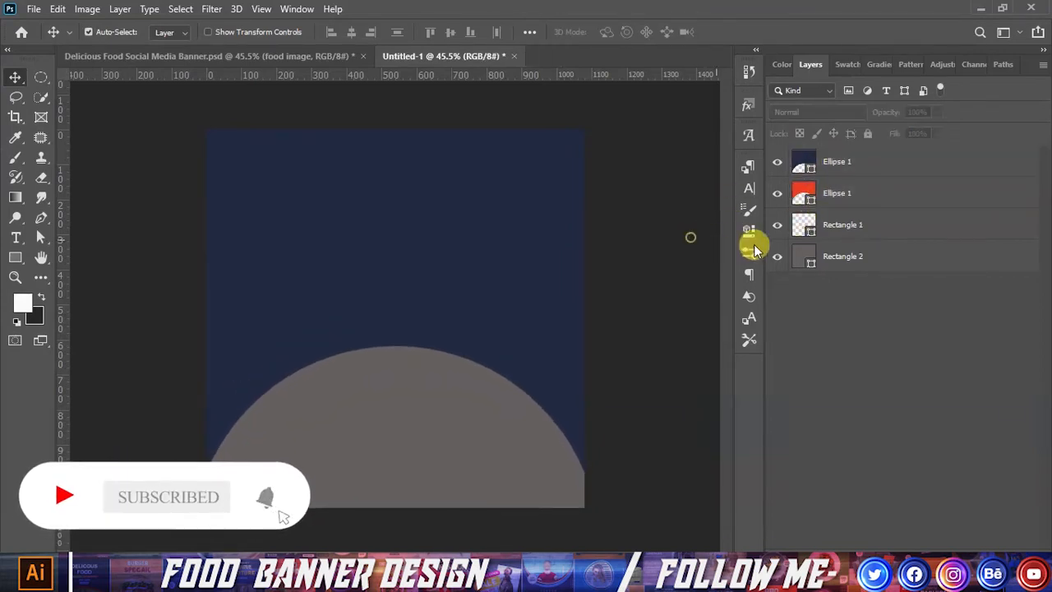
# With the grey Rectangle 2 hidden, move the red Ellipse 1 down to about Y 1222 px for a thin red band, and restore the rectangle
pyautogui.click(838, 257)
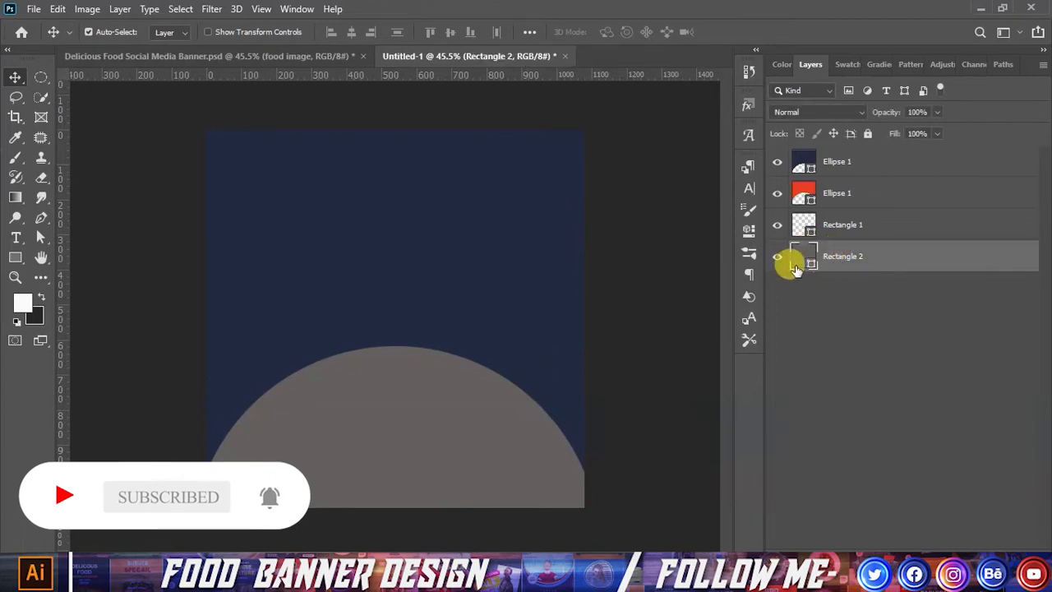
pyautogui.click(777, 257)
pyautogui.click(813, 203)
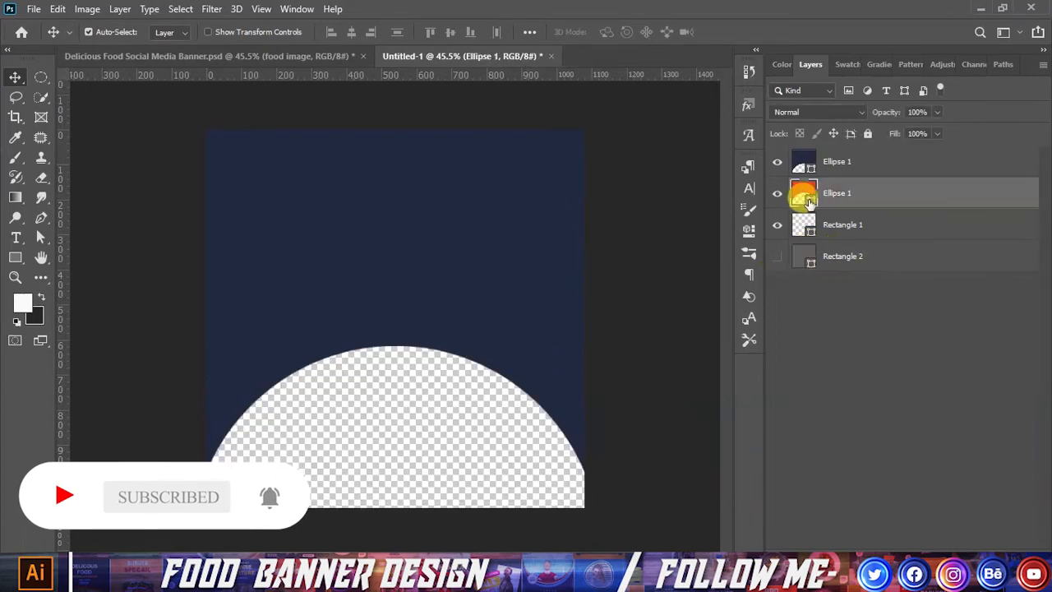
pyautogui.hotkey('ctrl', 't')
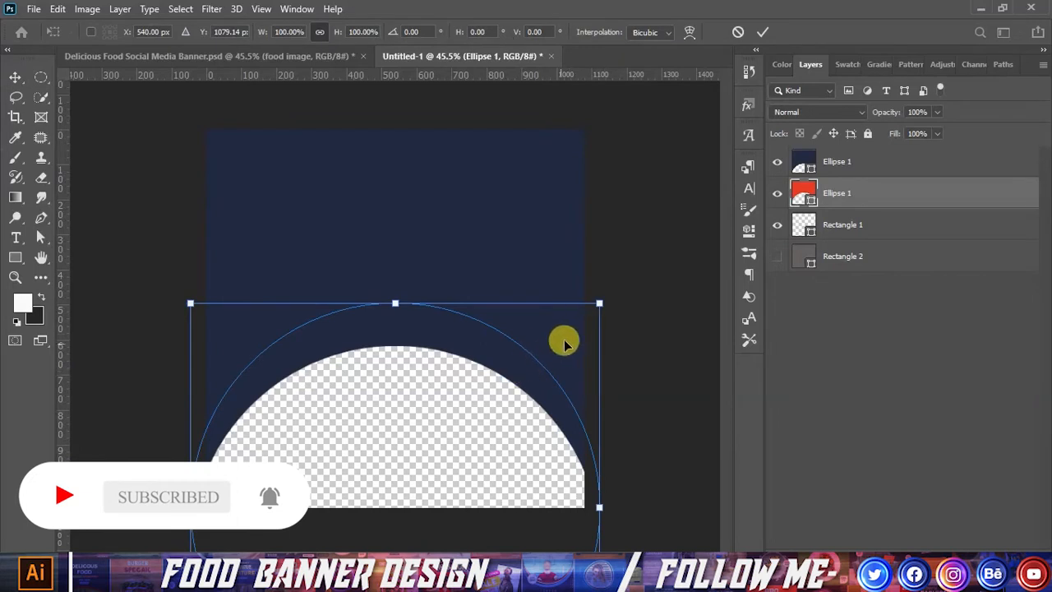
pyautogui.hotkey('shift', 'Down')
pyautogui.hotkey('shift', 'Down')
pyautogui.hotkey('shift', 'Down')
pyautogui.hotkey('shift', 'Down')
pyautogui.hotkey('shift', 'Down')
pyautogui.hotkey('shift', 'Down')
pyautogui.hotkey('shift', 'Down')
pyautogui.hotkey('shift', 'Down')
pyautogui.hotkey('shift', 'Down')
pyautogui.hotkey('shift', 'Down')
pyautogui.hotkey('shift', 'Down')
pyautogui.hotkey('shift', 'Down')
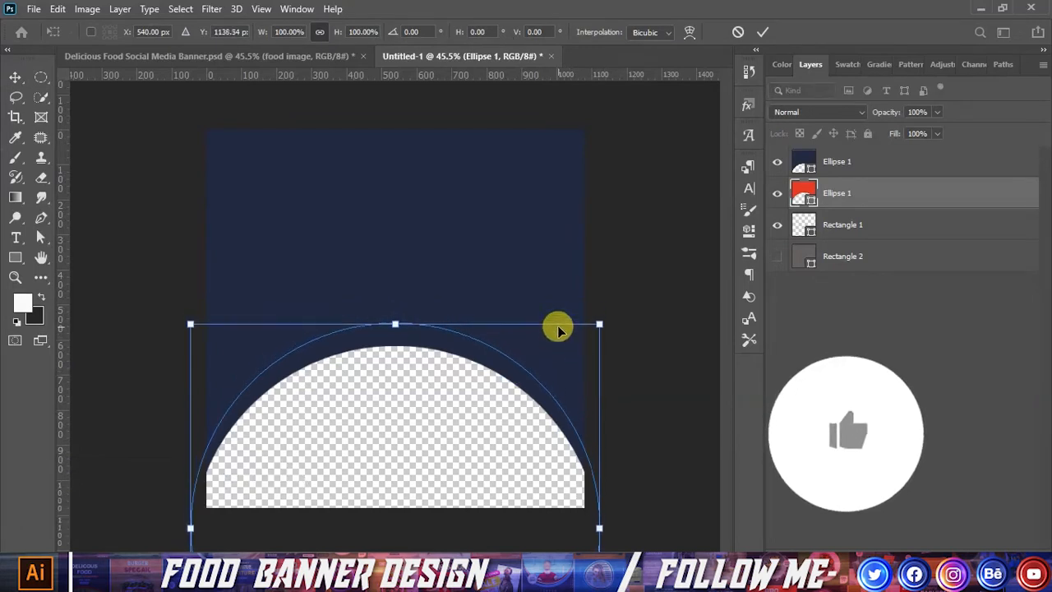
pyautogui.hotkey('shift', 'Down')
pyautogui.hotkey('shift', 'Down')
pyautogui.press('Down')
pyautogui.press('Down')
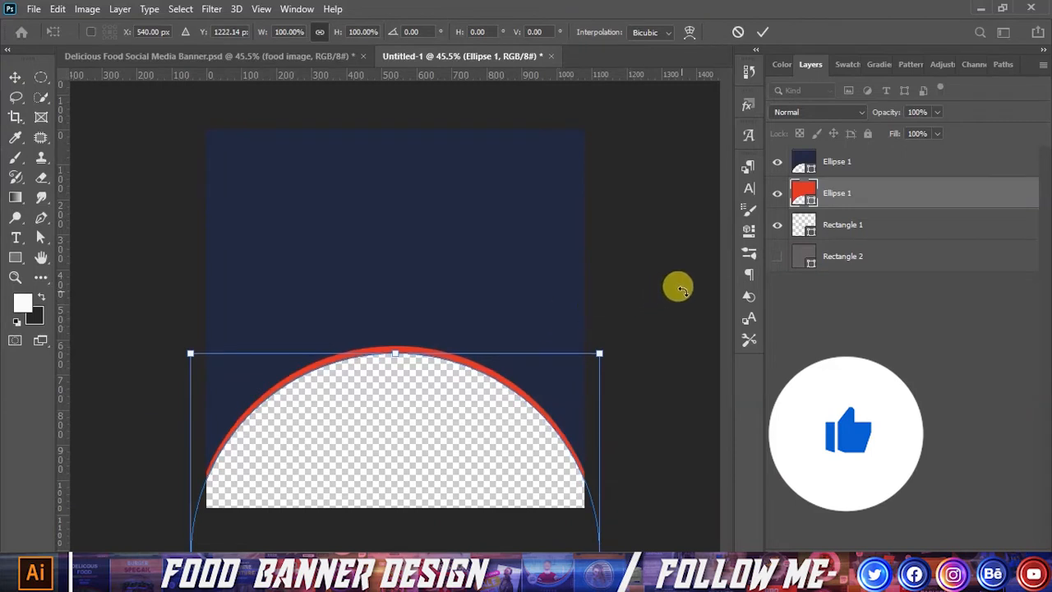
pyautogui.press('Return')
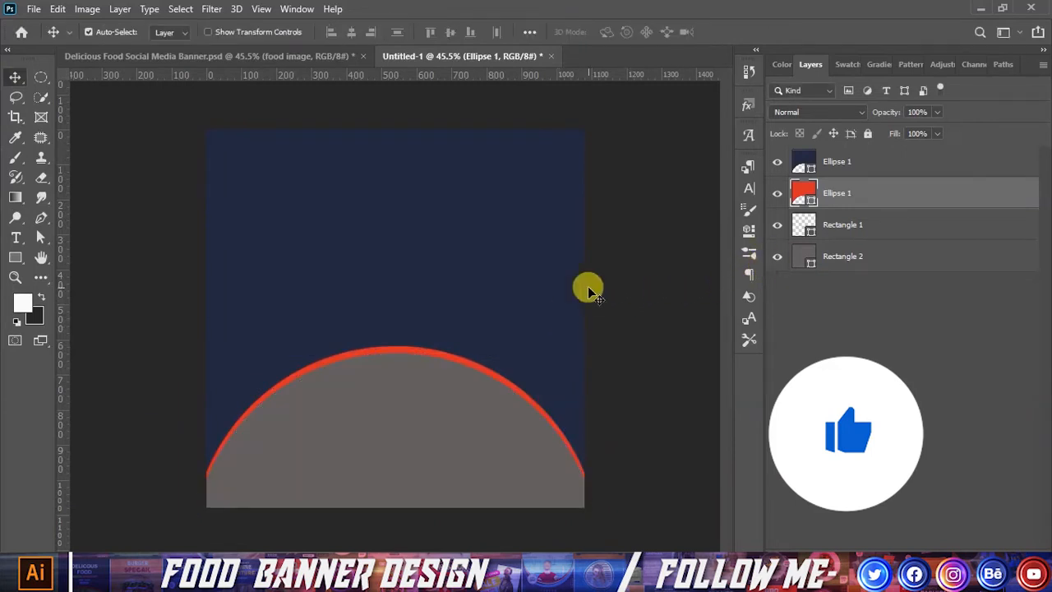
# Nudge the navy Ellipse 1 slightly upward to widen the red band along its curve
pyautogui.click(826, 158)
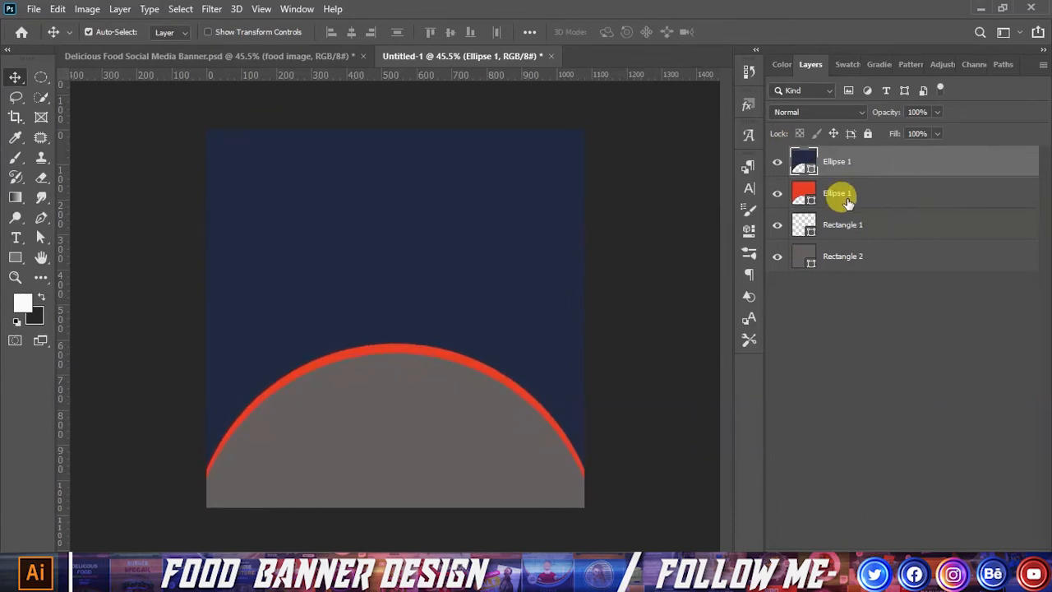
pyautogui.click(664, 291)
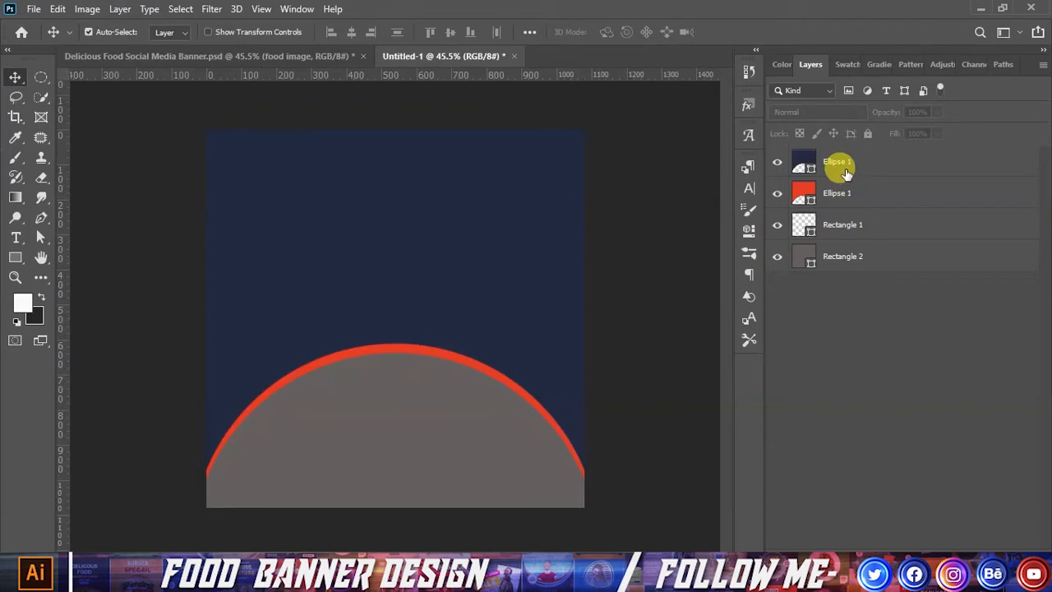
pyautogui.click(846, 174)
# Copy the red Ellipse 1, paste a duplicate in the same place, and toggle the upper copy's visibility to check it
pyautogui.click(833, 196)
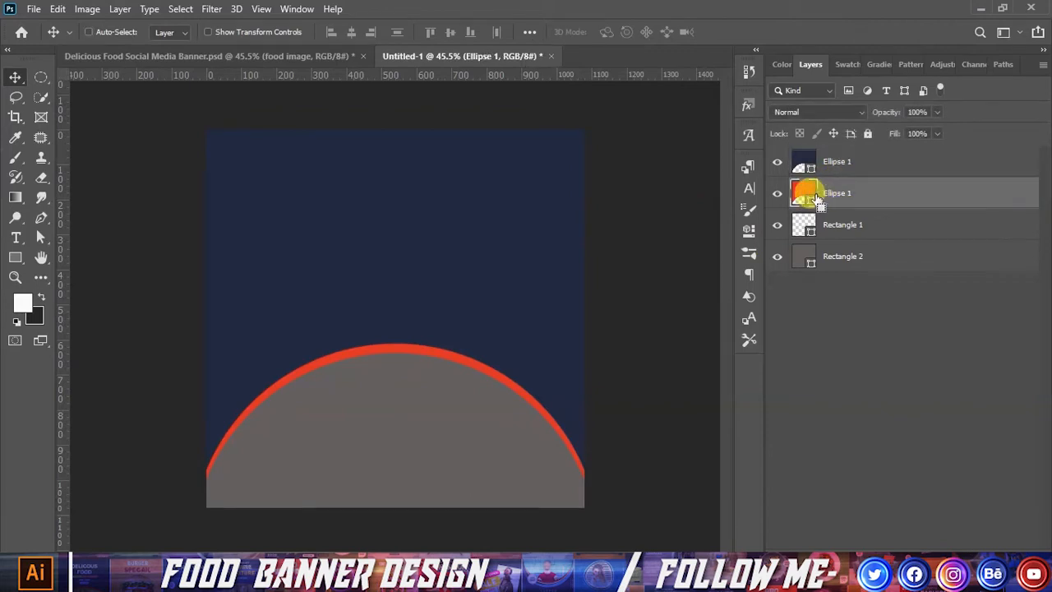
pyautogui.click(60, 13)
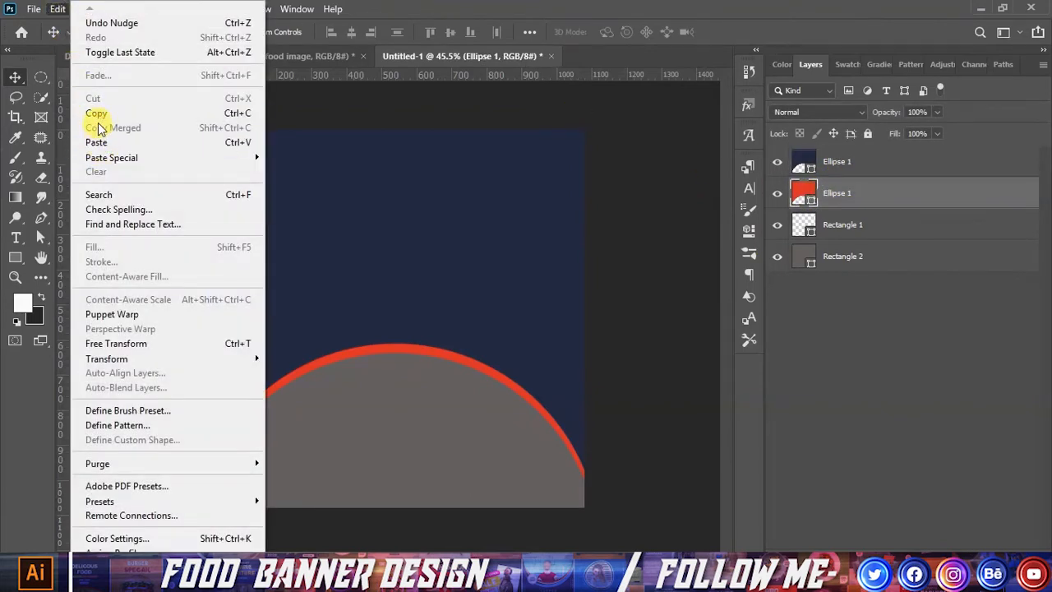
pyautogui.click(94, 113)
pyautogui.click(58, 10)
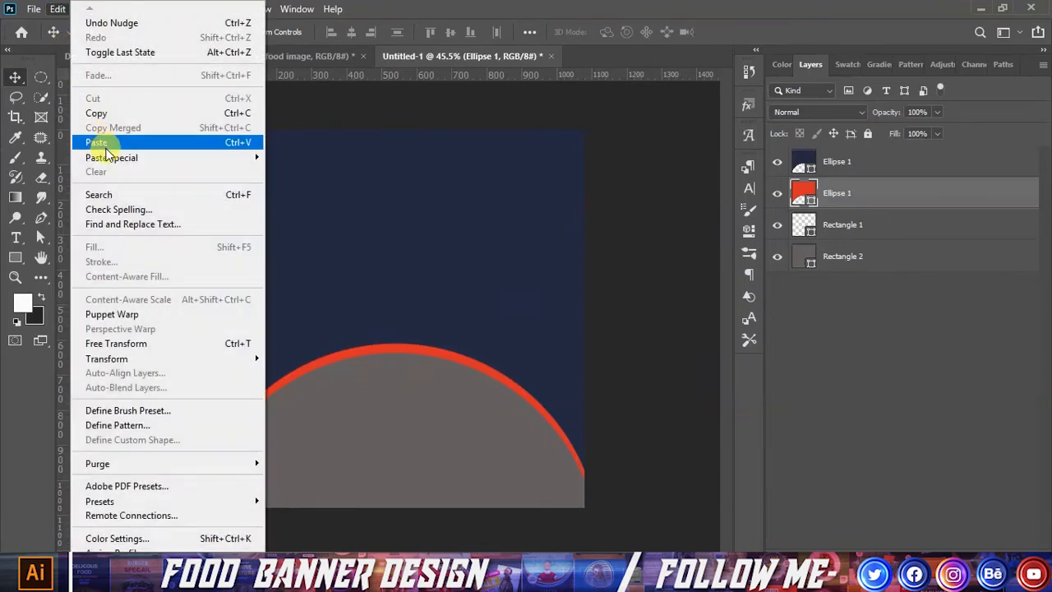
pyautogui.moveTo(189, 157)
pyautogui.click(324, 172)
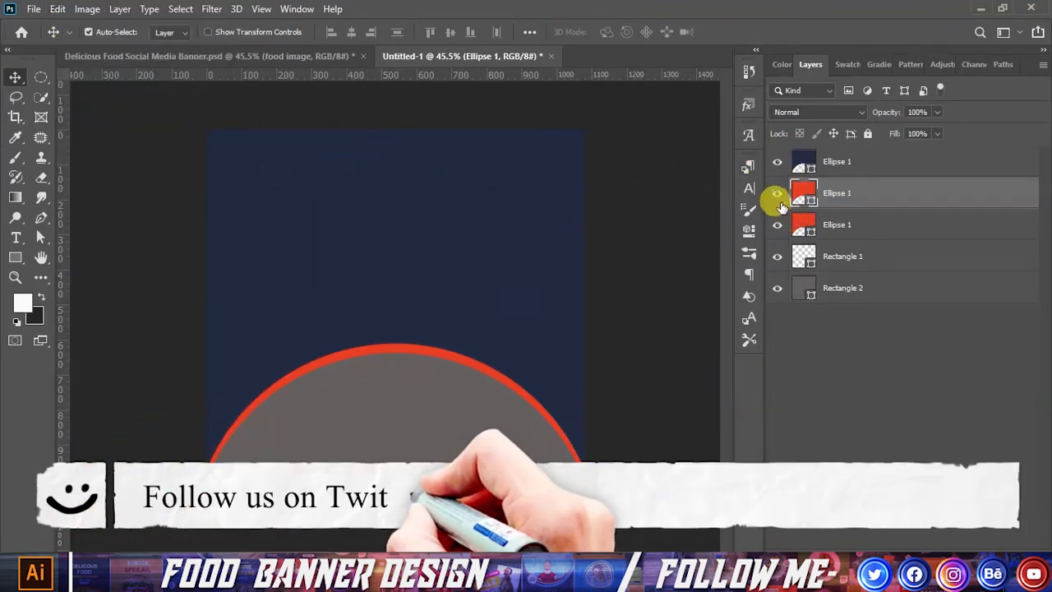
pyautogui.click(774, 197)
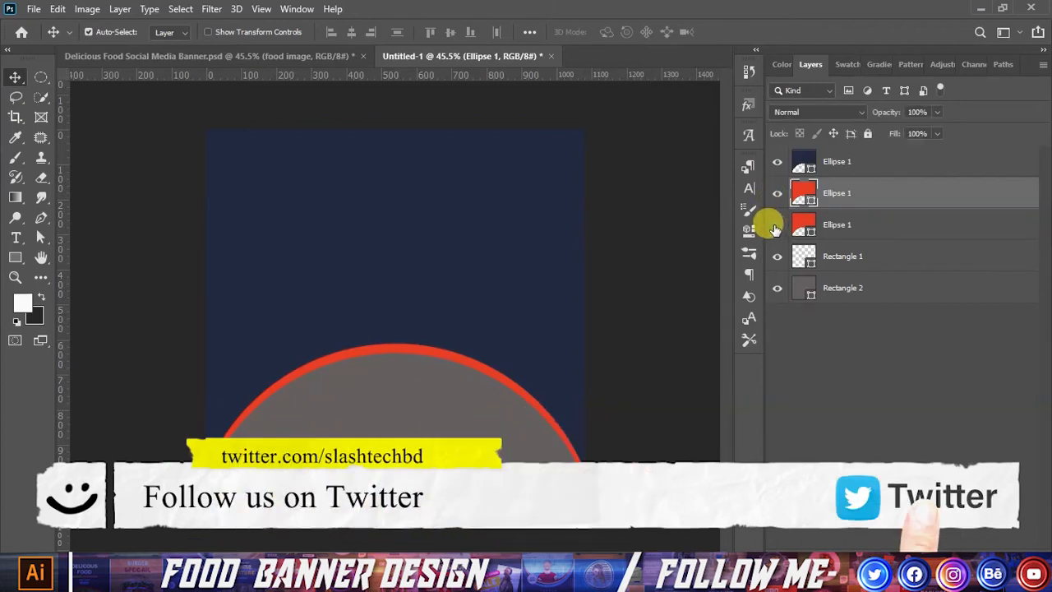
pyautogui.click(777, 194)
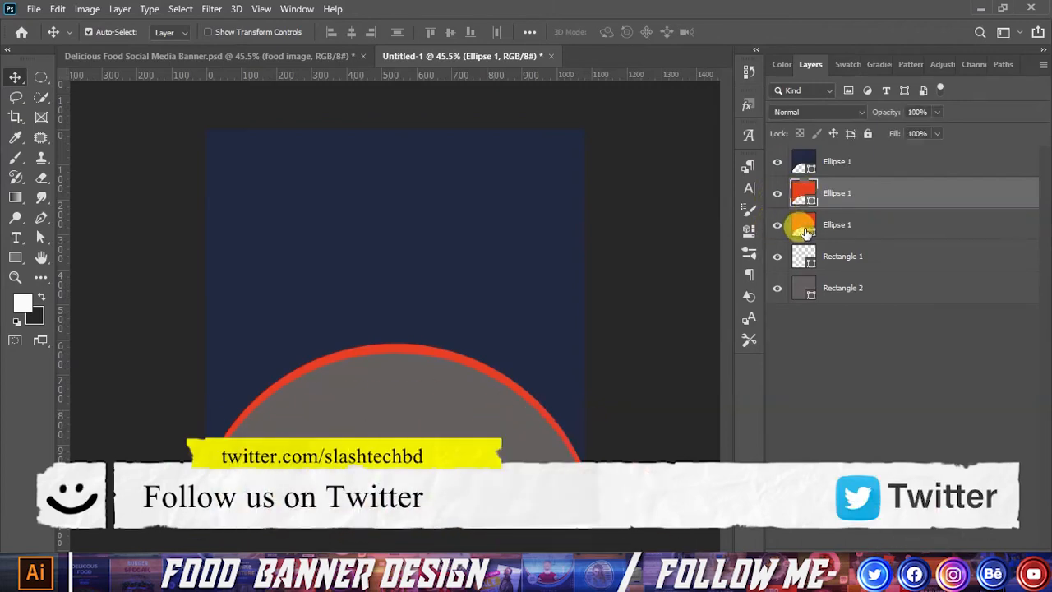
pyautogui.click(806, 232)
pyautogui.doubleClick(806, 233)
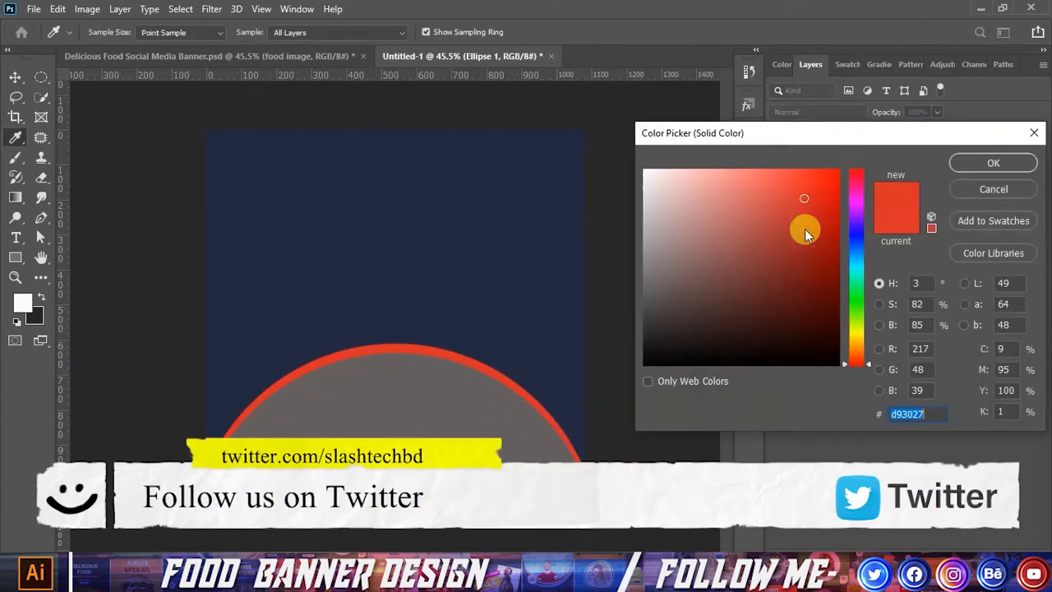
pyautogui.click(1013, 192)
# Switch to Illustrator, copy the olive green swatch's colour code 9eb329, and return to Photoshop
pyautogui.click(354, 575)
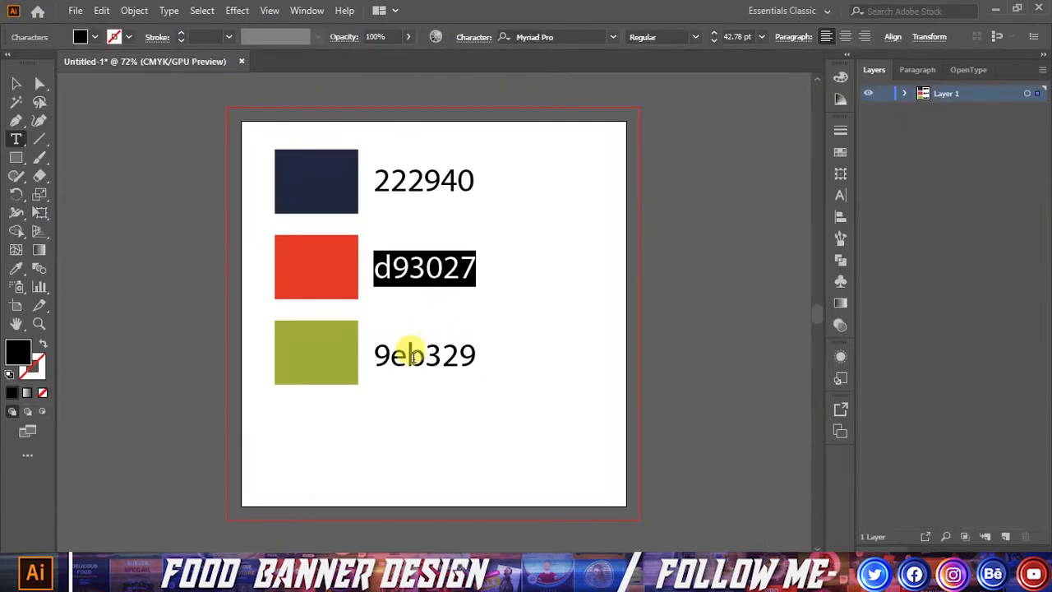
pyautogui.moveTo(376, 359); pyautogui.dragTo(484, 355)
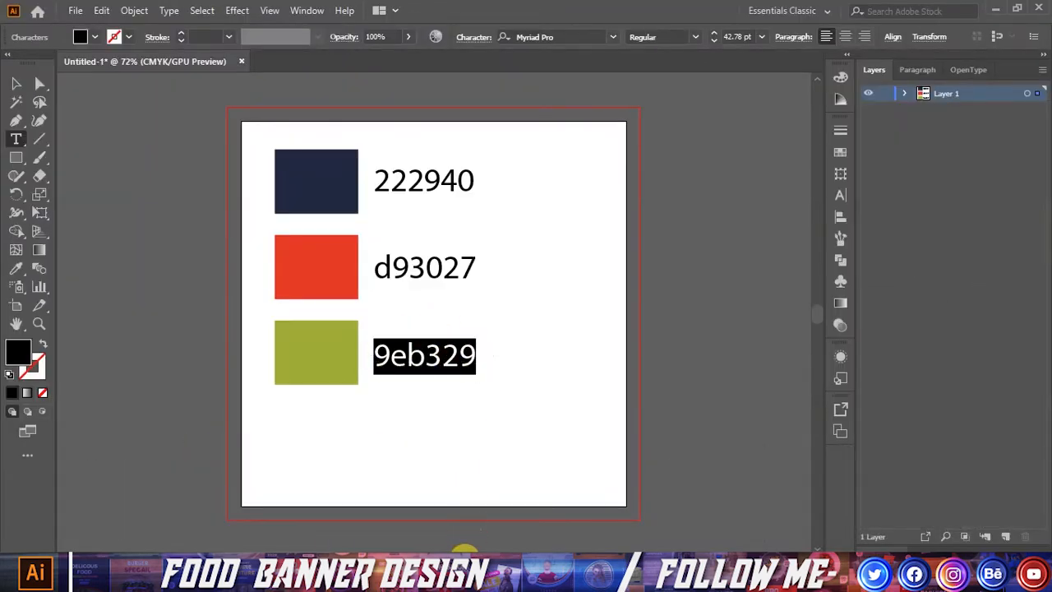
pyautogui.click(467, 576)
# Fill the lower red Ellipse 1 with the copied olive green 9eb329 and move it down to form a band beneath the red
pyautogui.doubleClick(794, 222)
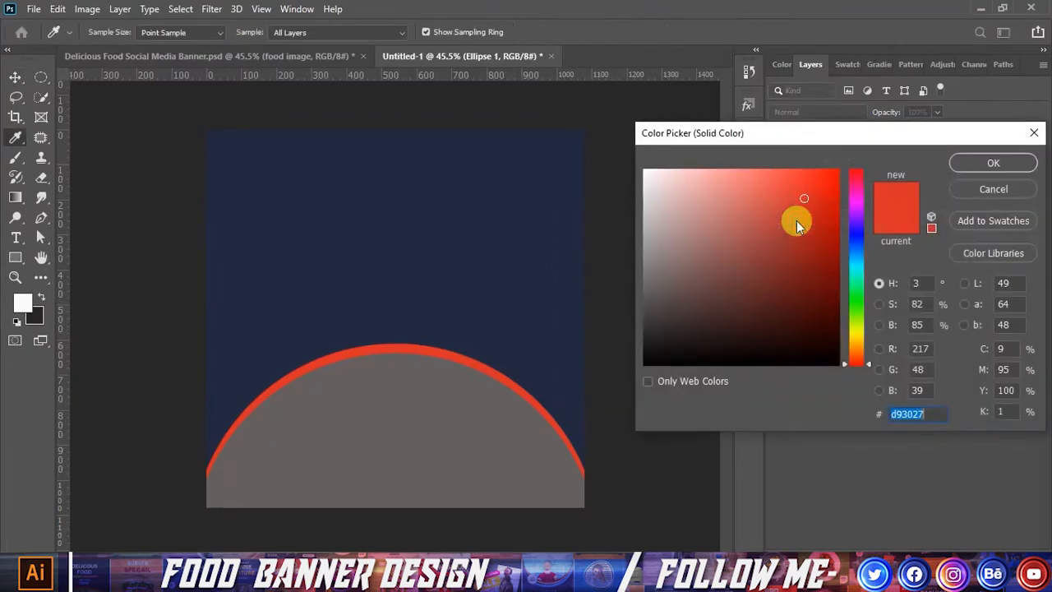
pyautogui.hotkey('ctrl', 'v')
pyautogui.click(998, 164)
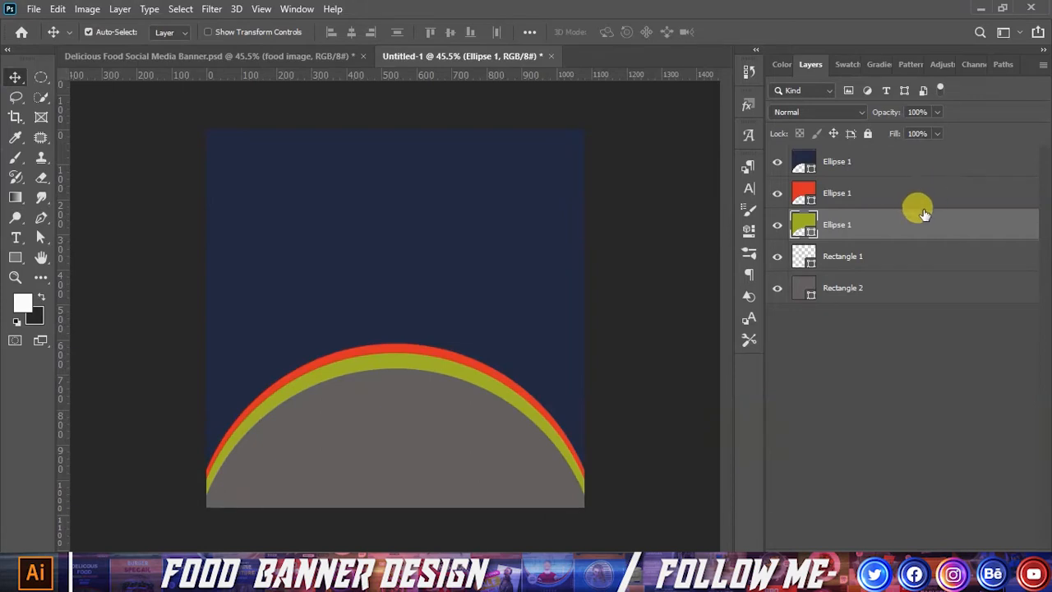
# Select the navy, red and olive Ellipse 1 layers, move them up together, and deselect them
pyautogui.keyDown('shift'); pyautogui.click(863, 194); pyautogui.keyUp('shift')
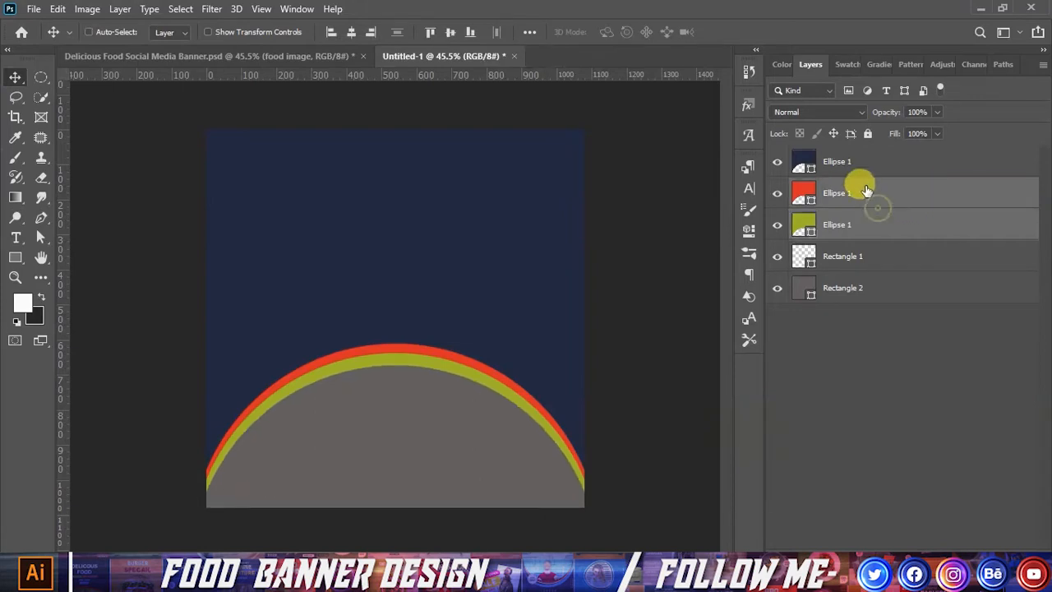
pyautogui.keyDown('shift'); pyautogui.click(859, 165); pyautogui.keyUp('shift')
pyautogui.hotkey('shift', 'Up')
pyautogui.hotkey('shift', 'Up')
pyautogui.hotkey('shift', 'Up')
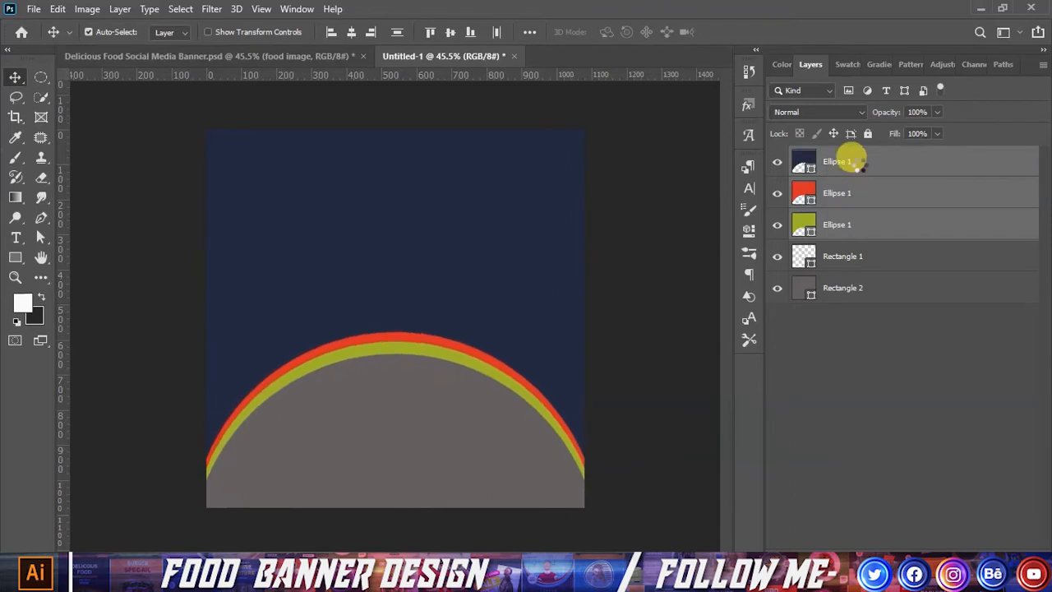
pyautogui.hotkey('shift', 'Up')
pyautogui.hotkey('shift', 'Up')
pyautogui.hotkey('shift', 'Up')
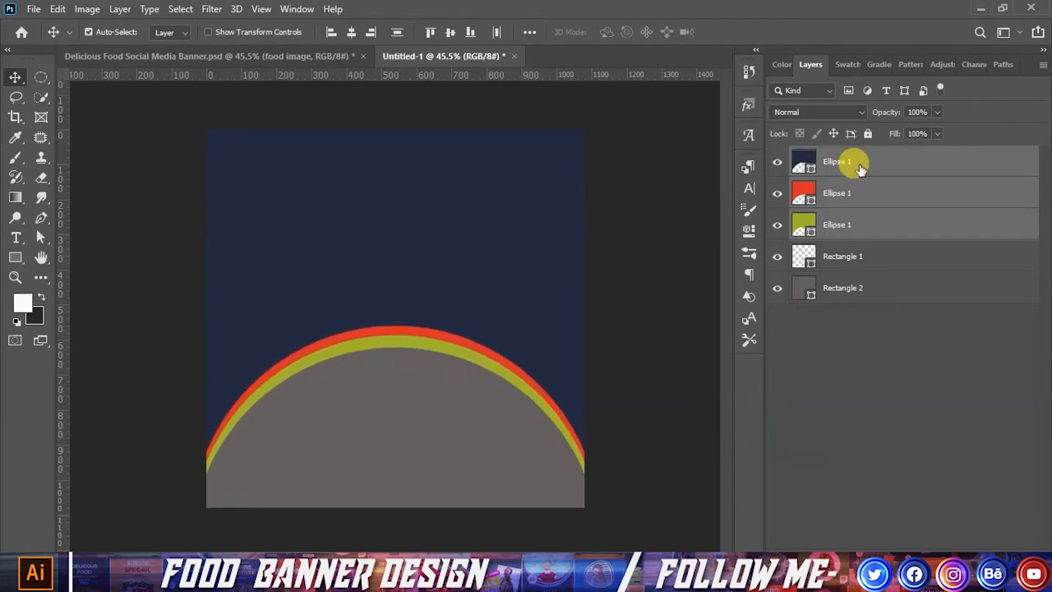
pyautogui.click(621, 262)
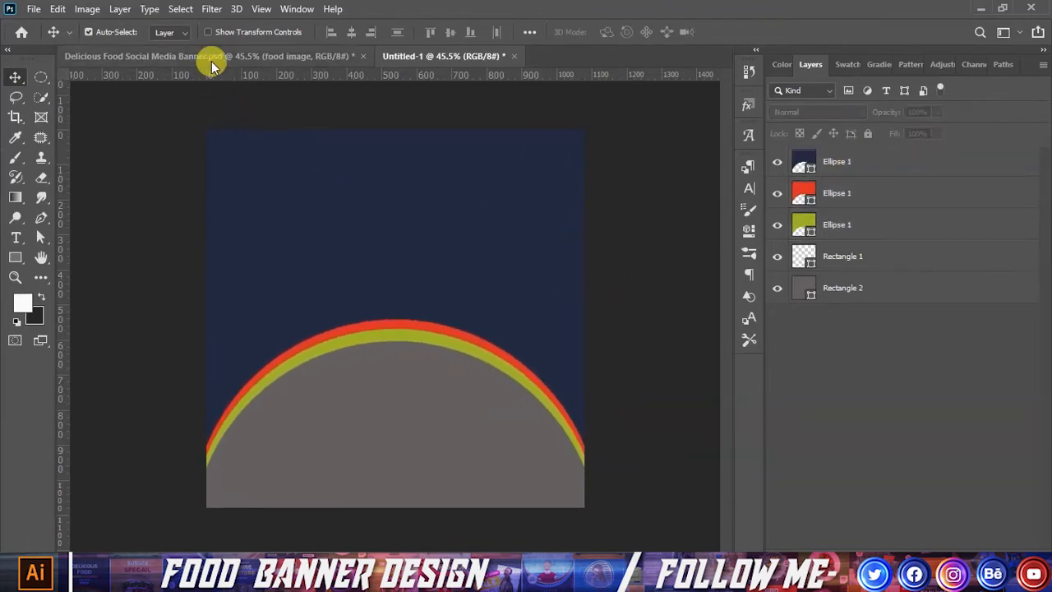
# Compare with Delicious Food Social Media Banner.psd, and move the navy, red and olive ellipses of Untitled-1 further up together
pyautogui.click(277, 58)
pyautogui.click(437, 54)
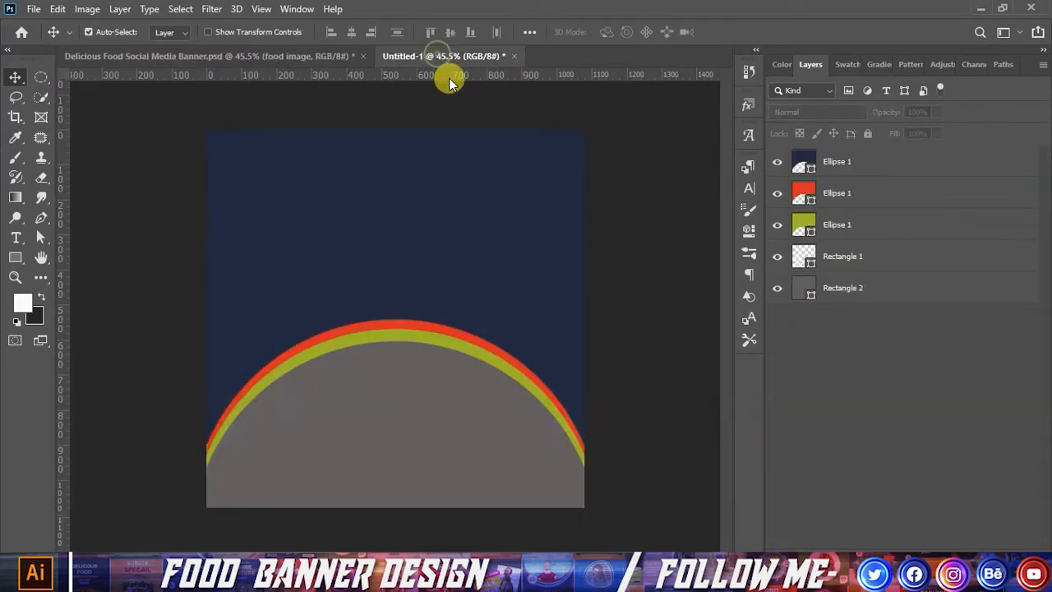
pyautogui.click(838, 220)
pyautogui.keyDown('shift'); pyautogui.click(846, 201); pyautogui.keyUp('shift')
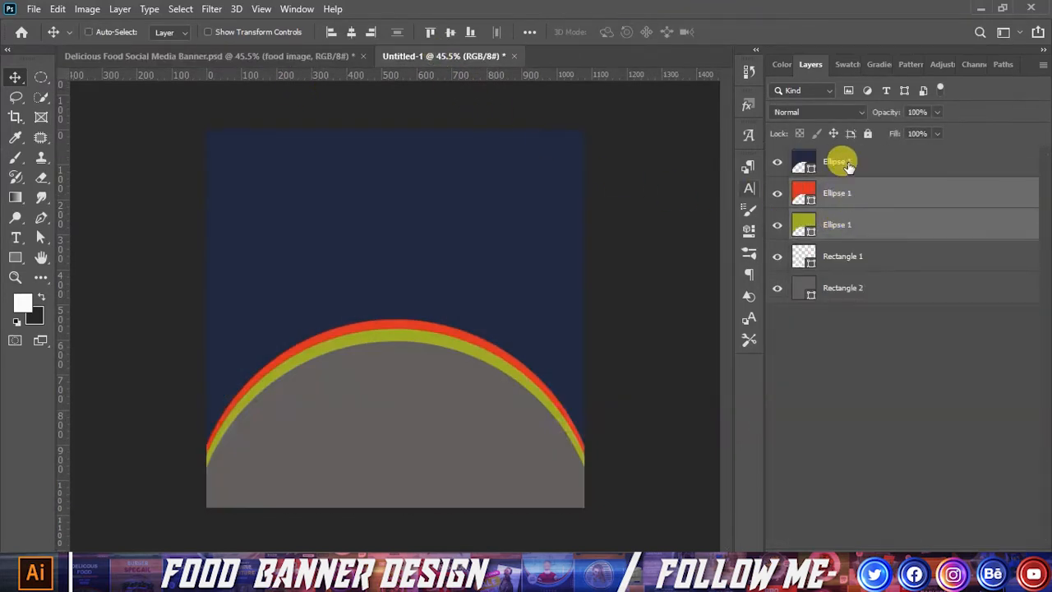
pyautogui.keyDown('shift'); pyautogui.click(844, 160); pyautogui.keyUp('shift')
pyautogui.hotkey('shift', 'Up')
pyautogui.hotkey('shift', 'Up')
pyautogui.hotkey('shift', 'Up')
pyautogui.hotkey('shift', 'Up')
pyautogui.hotkey('shift', 'Up')
pyautogui.hotkey('shift', 'Up')
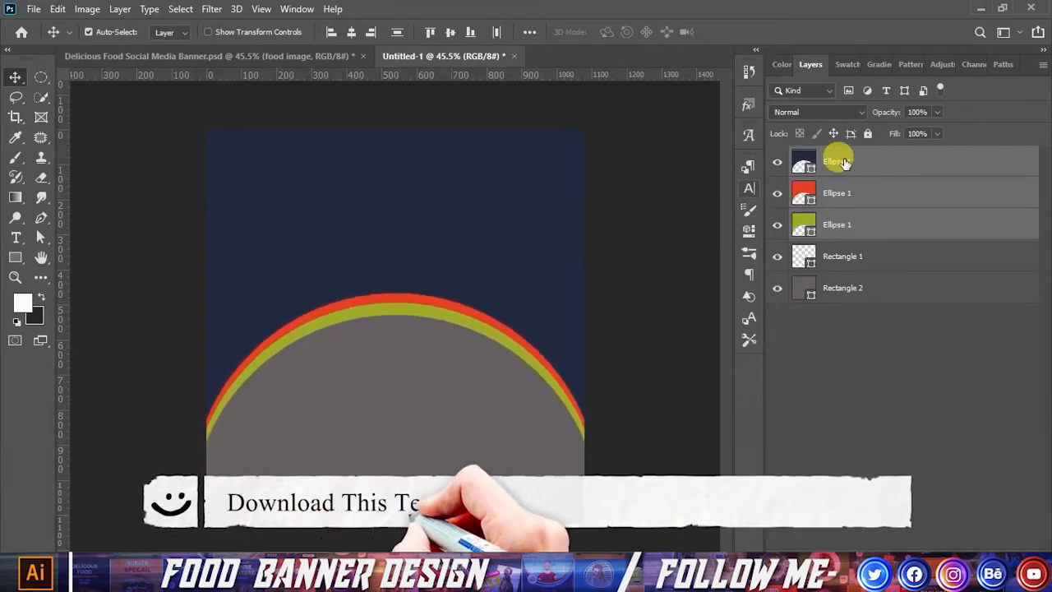
pyautogui.hotkey('shift', 'Up')
pyautogui.hotkey('shift', 'Up')
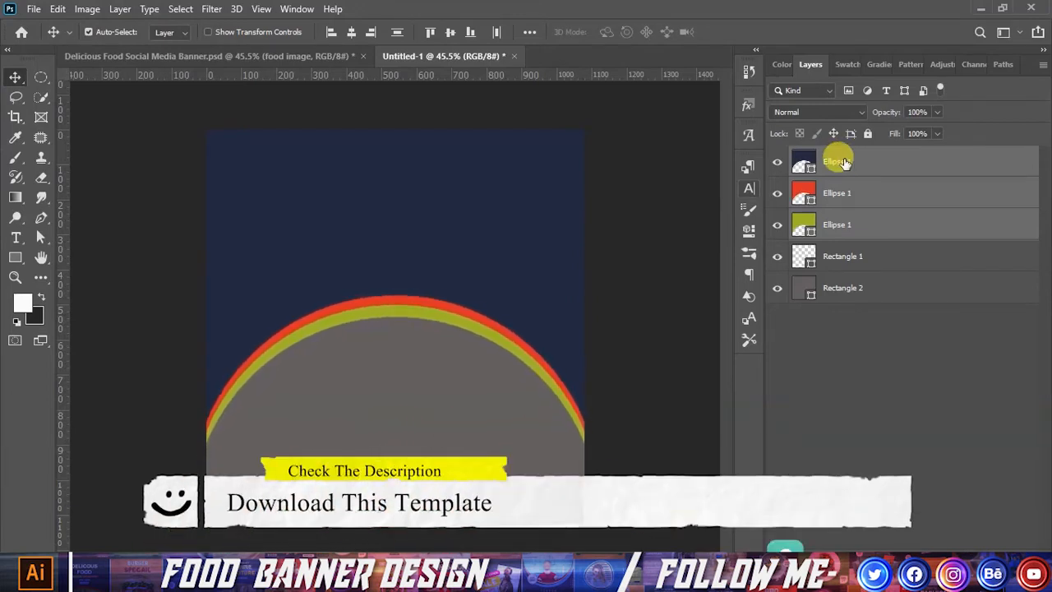
pyautogui.hotkey('shift', 'Down')
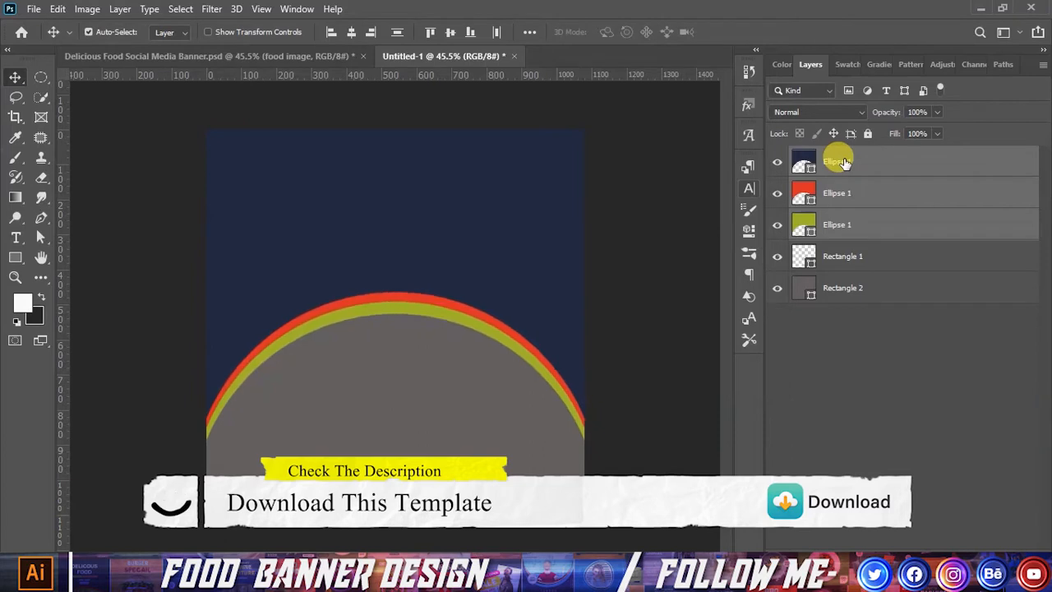
pyautogui.click(720, 251)
# Nudge the olive Ellipse 1 down, and the red Ellipse 1 as well, to thicken both coloured bands
pyautogui.click(828, 235)
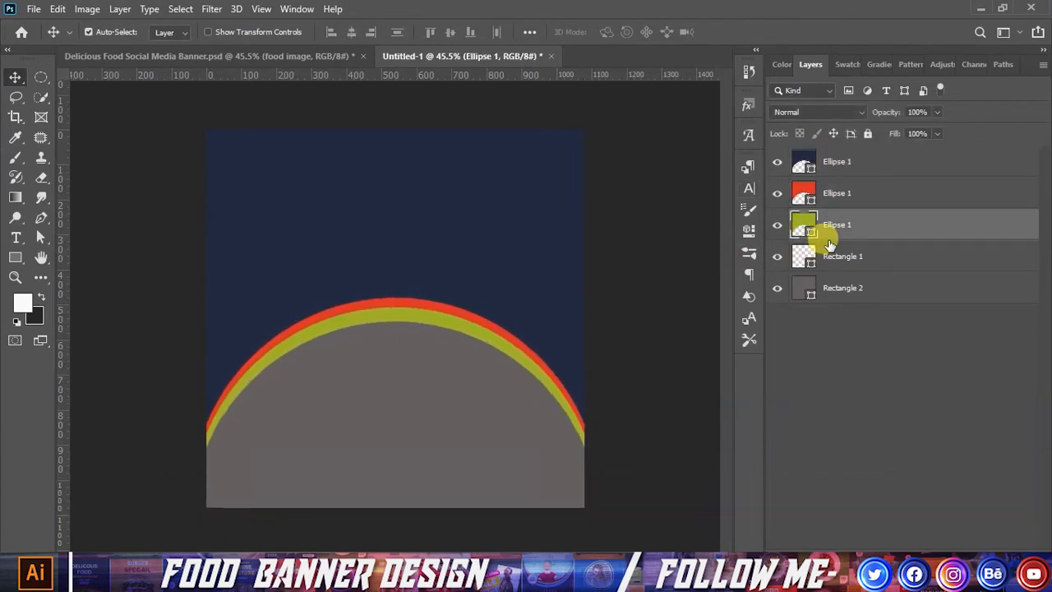
pyautogui.hotkey('shift', 'Down')
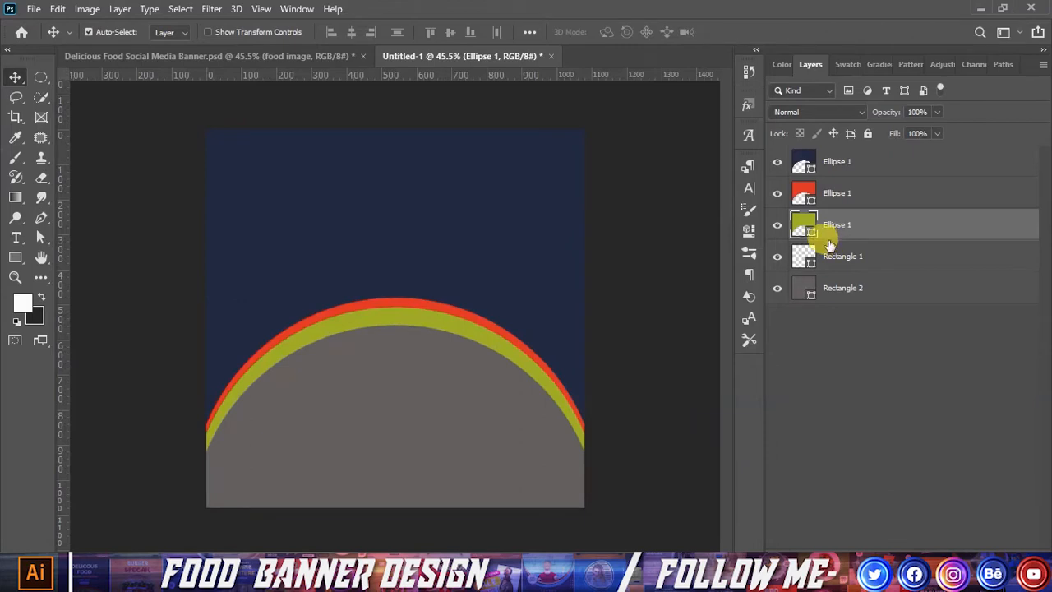
pyautogui.click(834, 197)
pyautogui.hotkey('shift', 'Down')
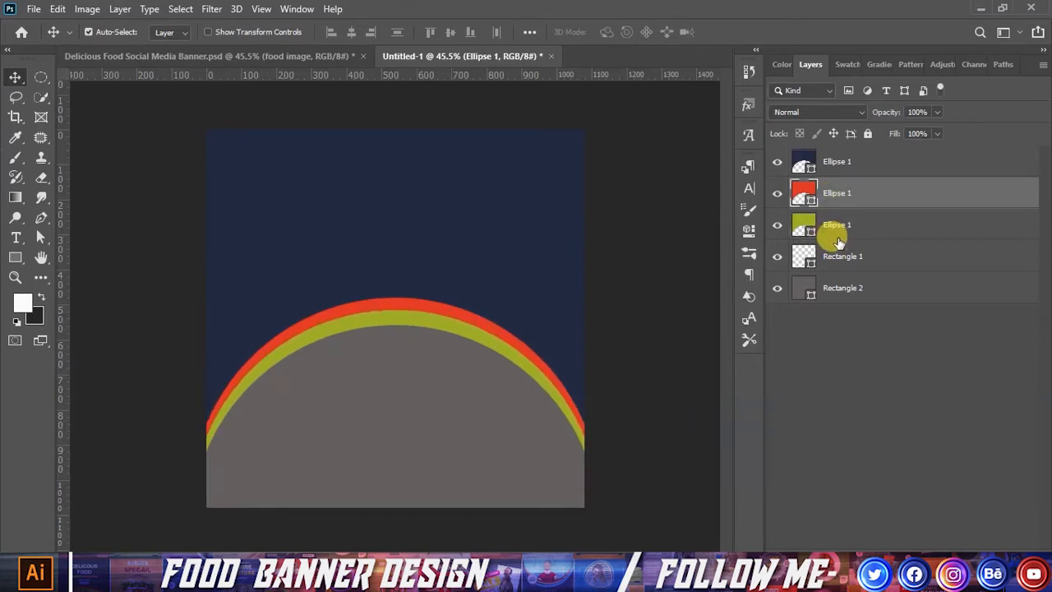
pyautogui.click(633, 227)
# Add a Drop Shadow to the navy Ellipse 1 with 25% opacity, 7 px distance, 22% spread and 38 px size
pyautogui.rightClick(834, 173)
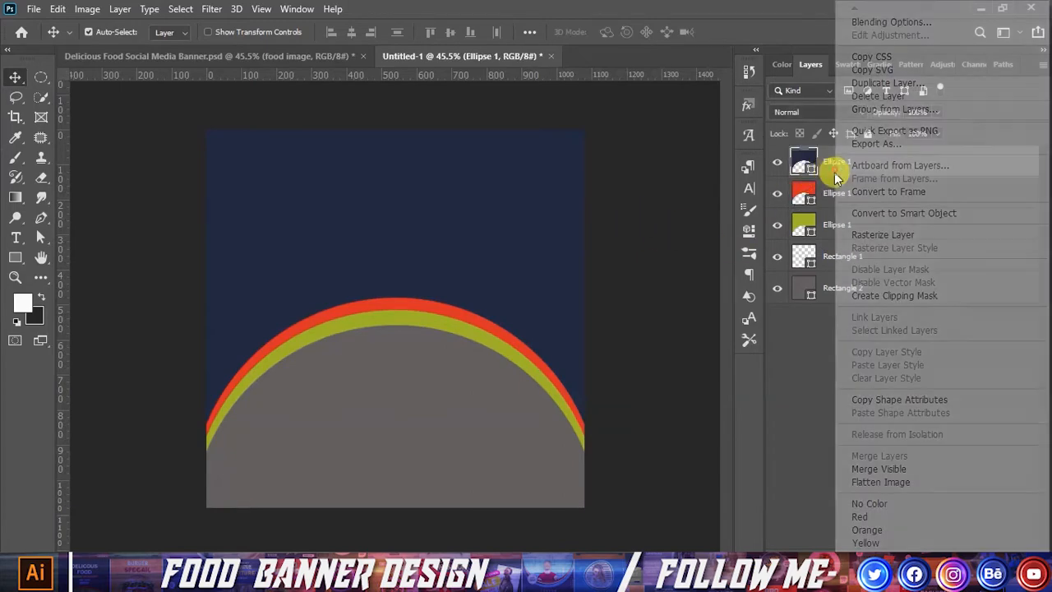
pyautogui.press('Escape')
pyautogui.press('h')
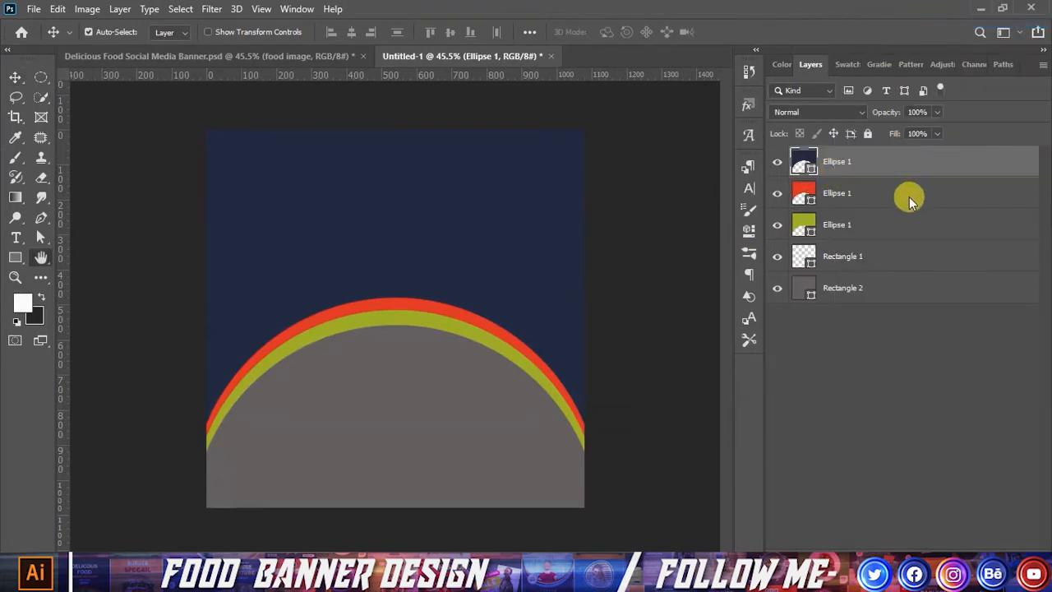
pyautogui.doubleClick(909, 196)
pyautogui.click(498, 446)
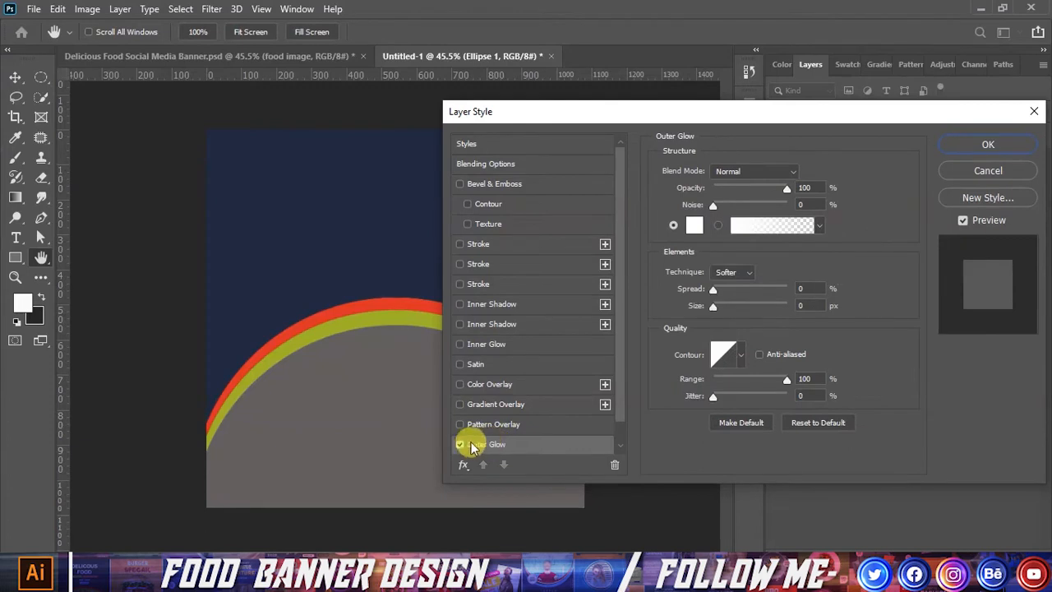
pyautogui.scroll(-1, 470, 441)
pyautogui.click(460, 423)
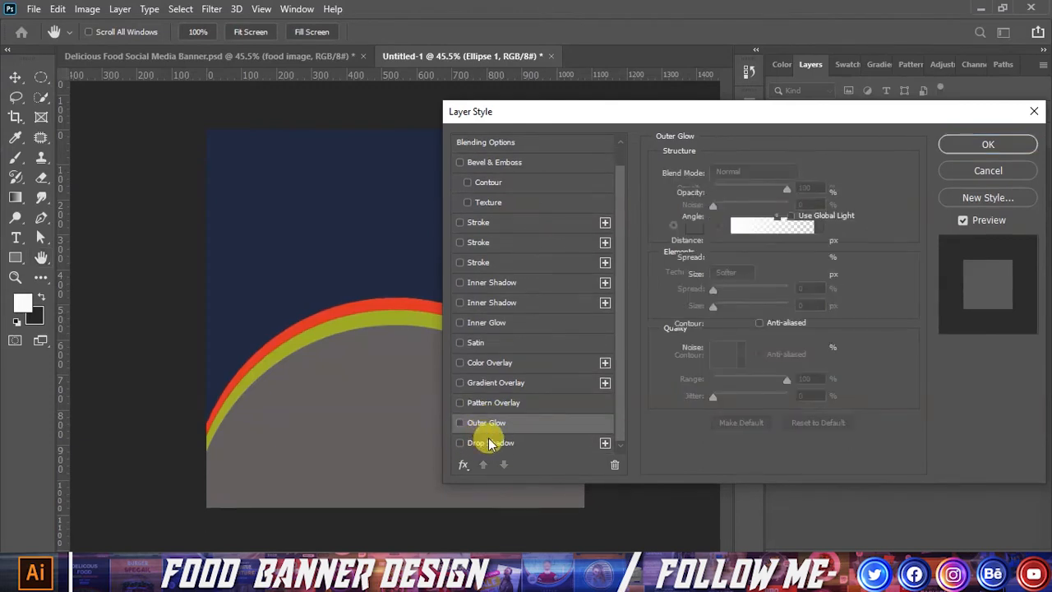
pyautogui.click(473, 442)
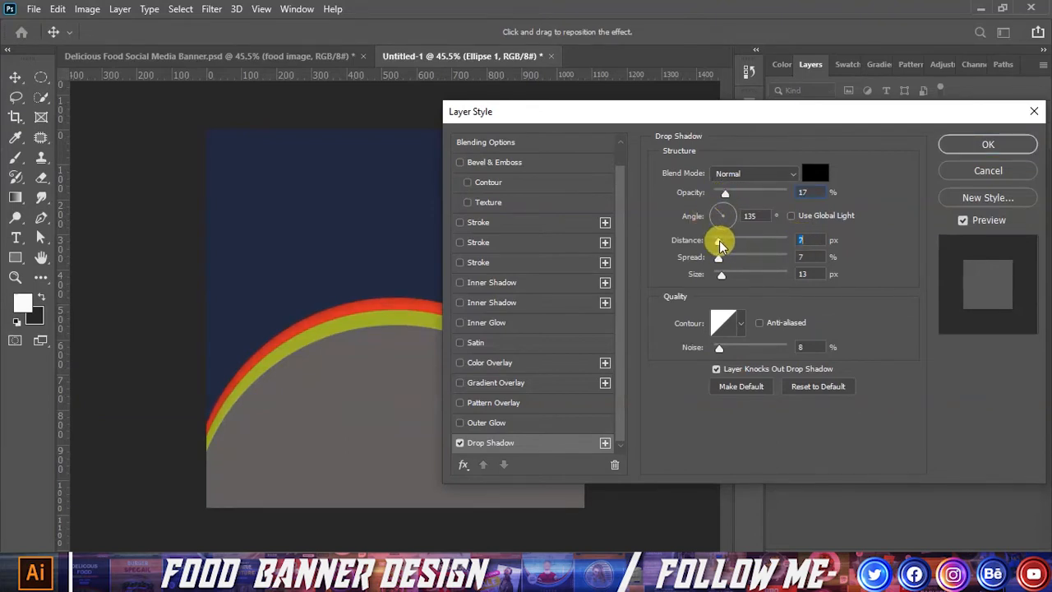
pyautogui.moveTo(720, 261); pyautogui.dragTo(747, 281)
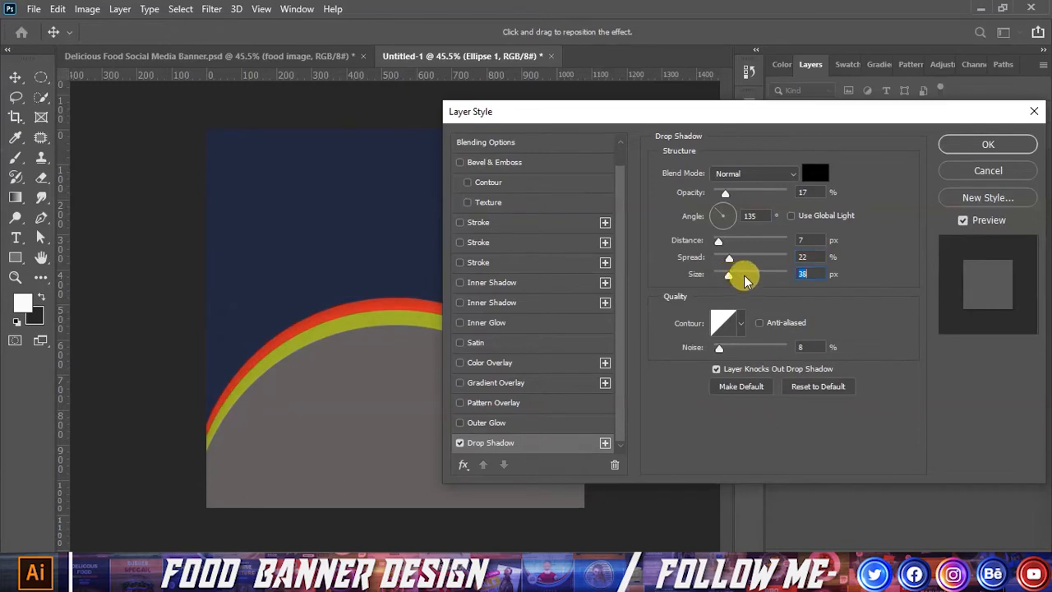
pyautogui.moveTo(741, 194); pyautogui.dragTo(731, 195)
pyautogui.click(968, 145)
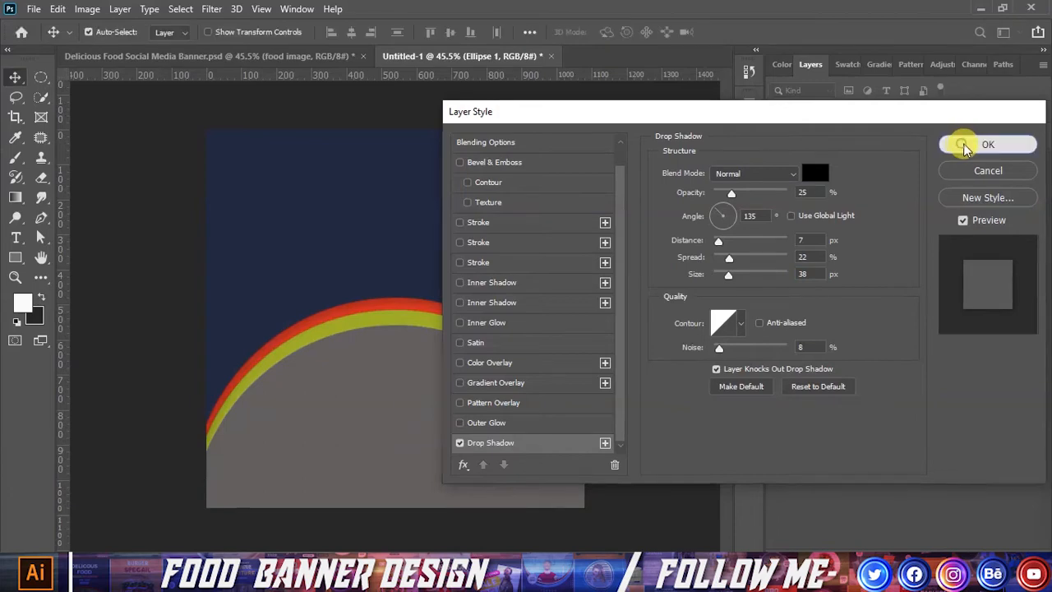
# Add a Drop Shadow to the red Ellipse 1 so it falls on the olive band
pyautogui.rightClick(840, 234)
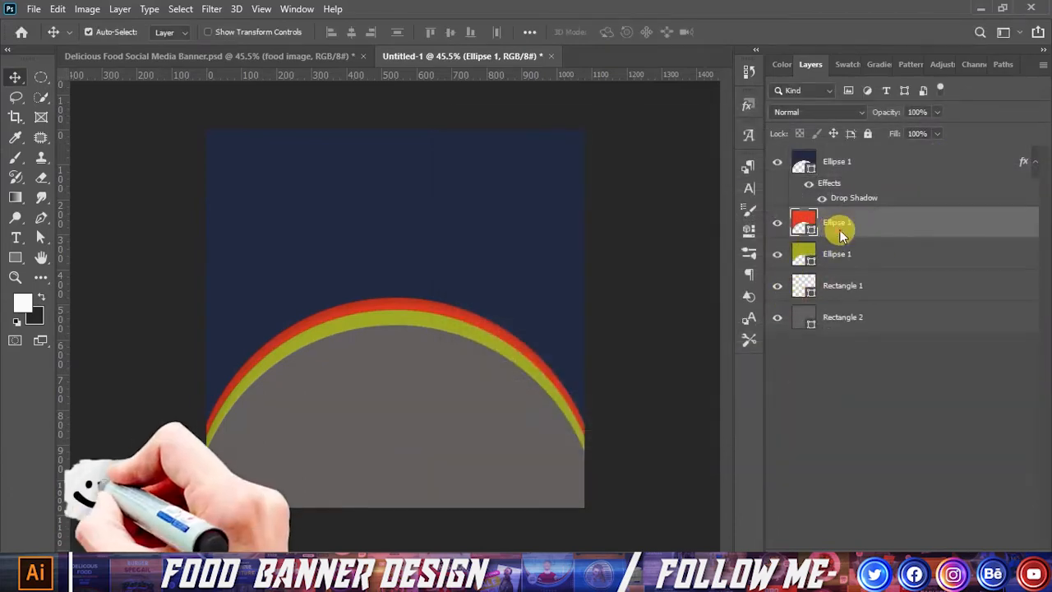
pyautogui.click(736, 25)
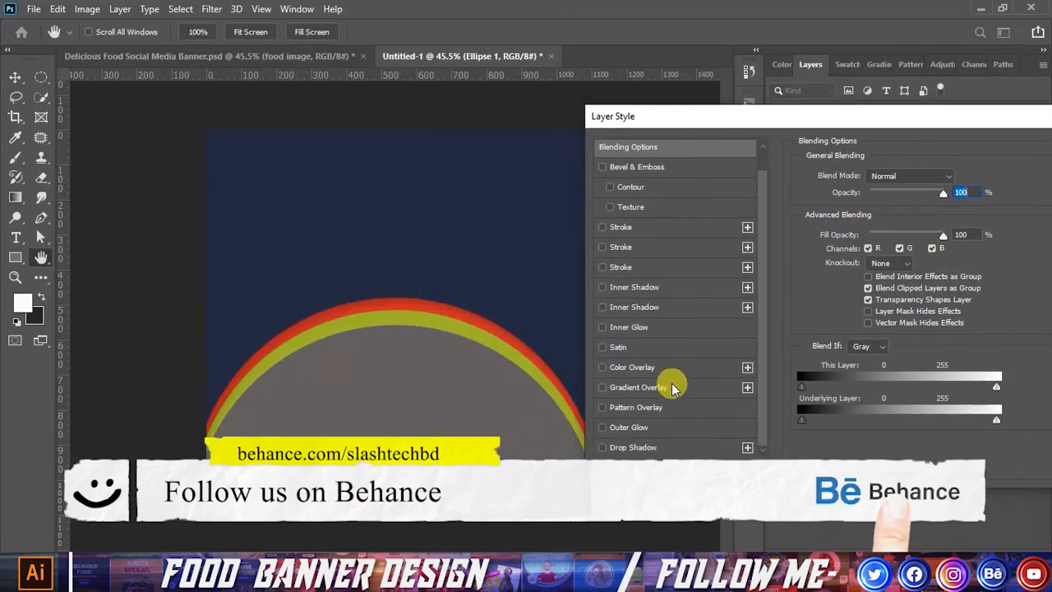
pyautogui.click(633, 447)
pyautogui.moveTo(899, 115); pyautogui.dragTo(789, 115)
pyautogui.click(1024, 150)
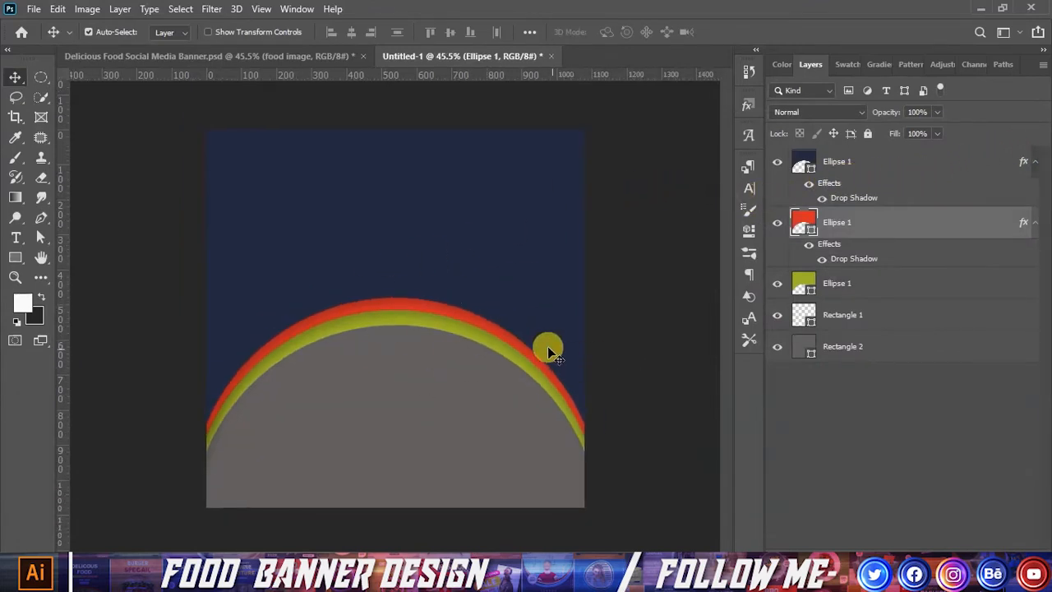
# Place sliced-tomato-and-avocado-on-white-plate-1143754 from the food image folder, move it to the banner's bottom, and order it directly below Rectangle 1
pyautogui.moveTo(293, 575)
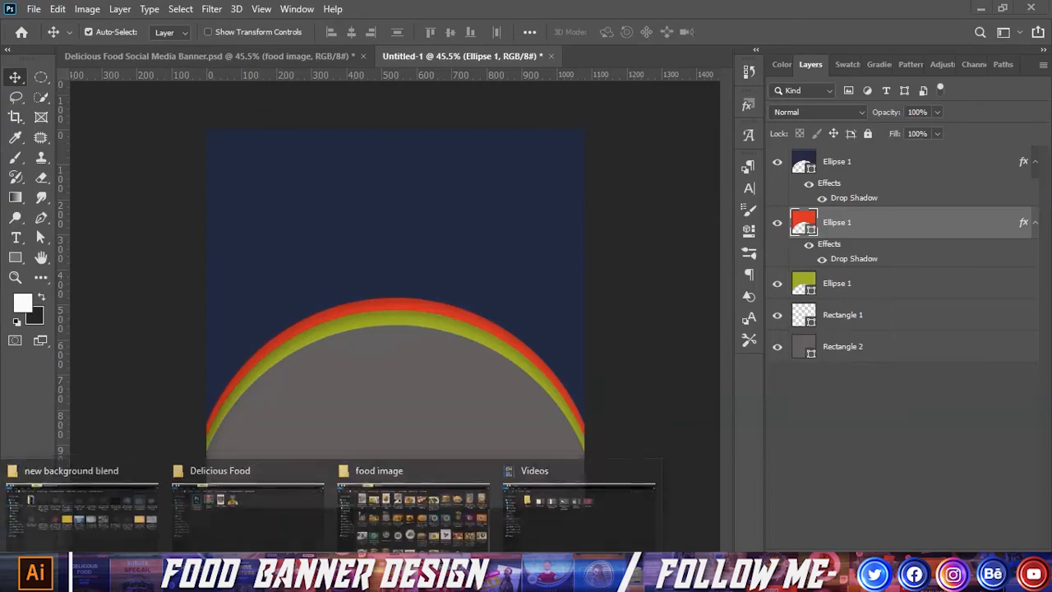
pyautogui.click(373, 524)
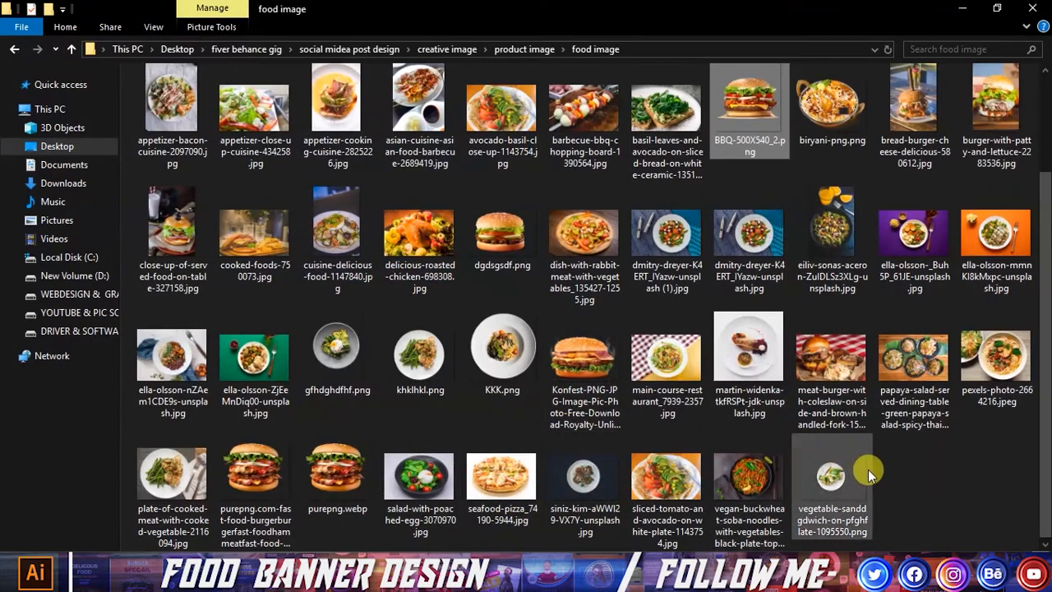
pyautogui.click(910, 488)
pyautogui.moveTo(663, 493); pyautogui.dragTo(431, 468)
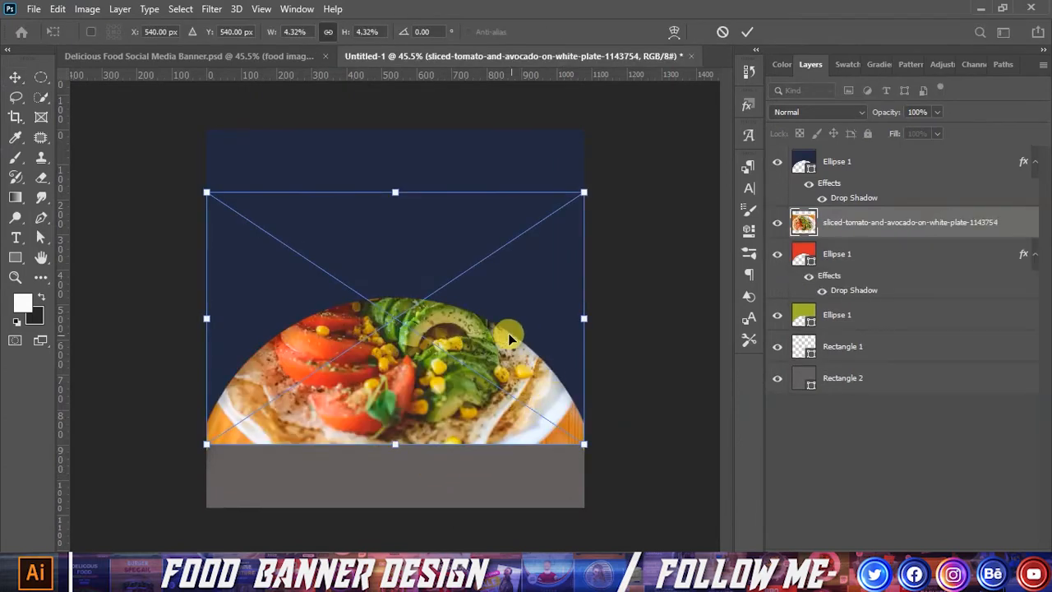
pyautogui.moveTo(435, 354); pyautogui.dragTo(438, 437)
pyautogui.moveTo(855, 224); pyautogui.dragTo(849, 358)
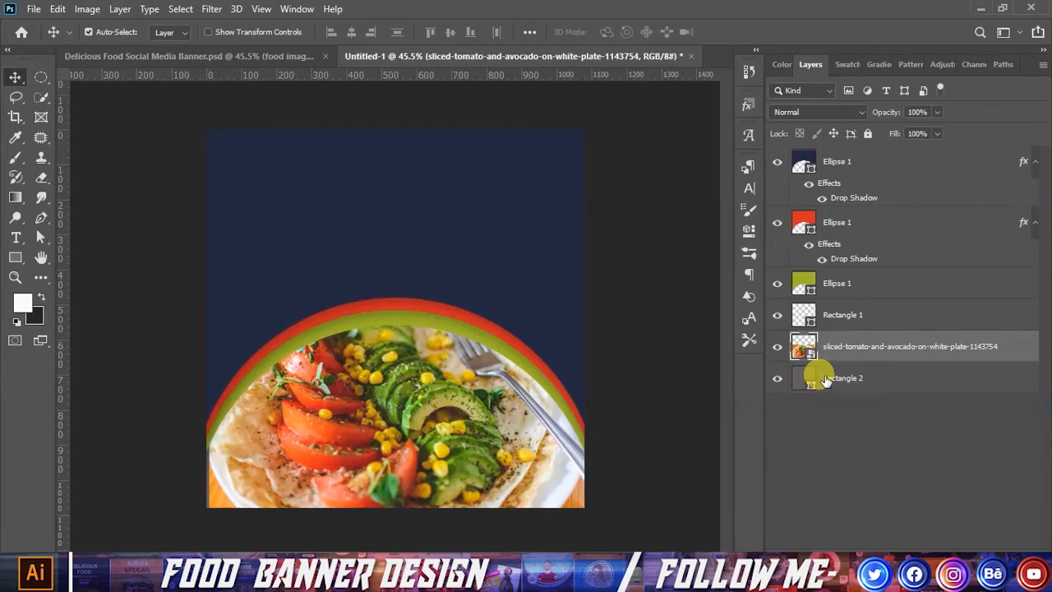
# Delete the grey Rectangle 2 and enlarge the food photo to about 5.18%, shifting it to fill the area beneath the bands
pyautogui.click(826, 379)
pyautogui.press('Delete')
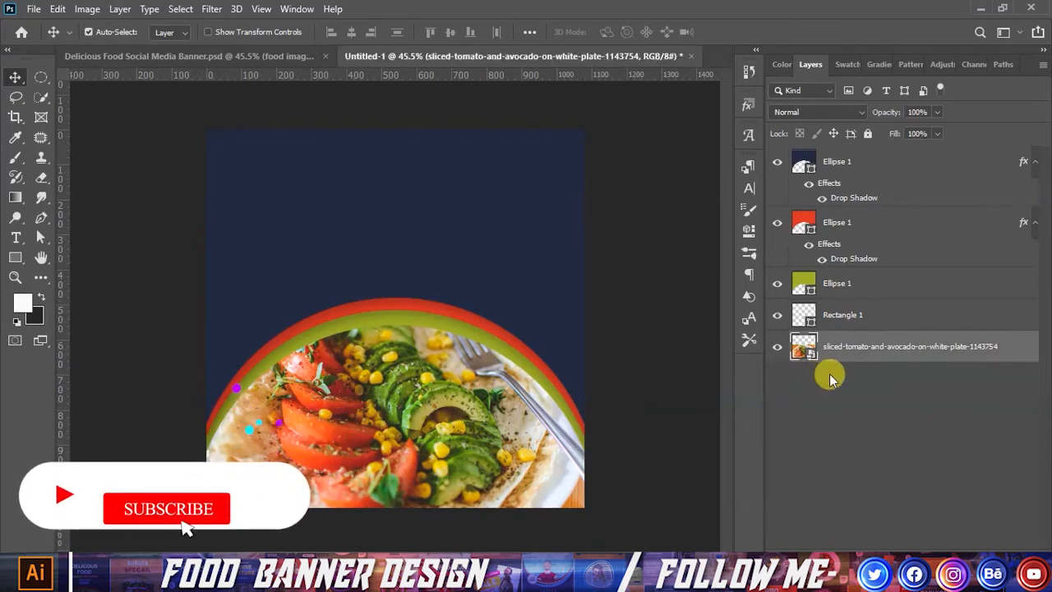
pyautogui.hotkey('ctrl', 't')
pyautogui.moveTo(586, 402); pyautogui.dragTo(618, 419)
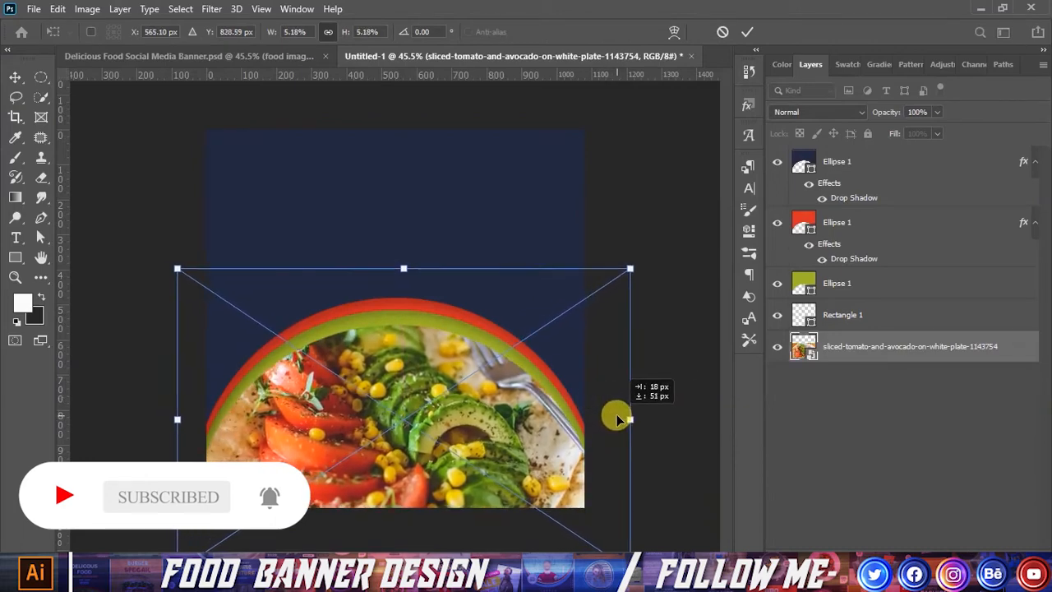
pyautogui.click(746, 32)
# Draw a white rectangle about 1163 × 965 px directly above the food photo layer
pyautogui.scroll(-1, 501, 281)
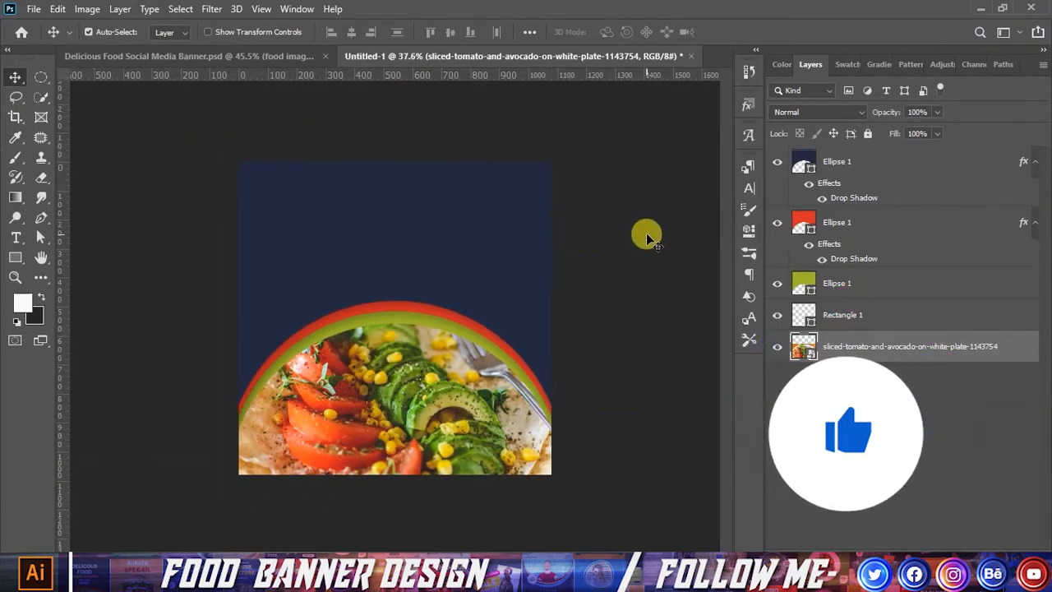
pyautogui.click(13, 259)
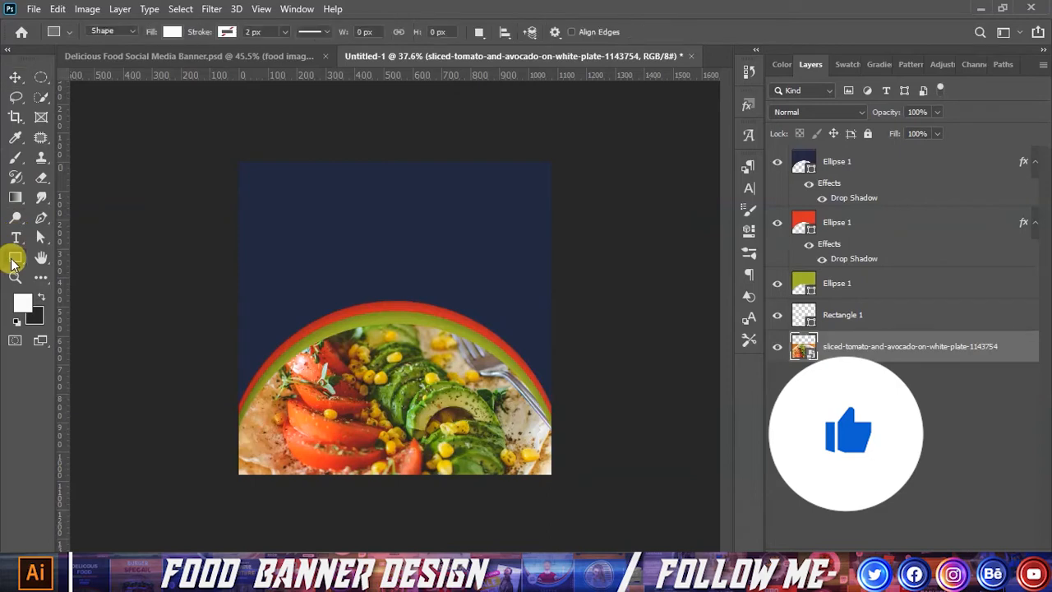
pyautogui.scroll(1, 258, 206)
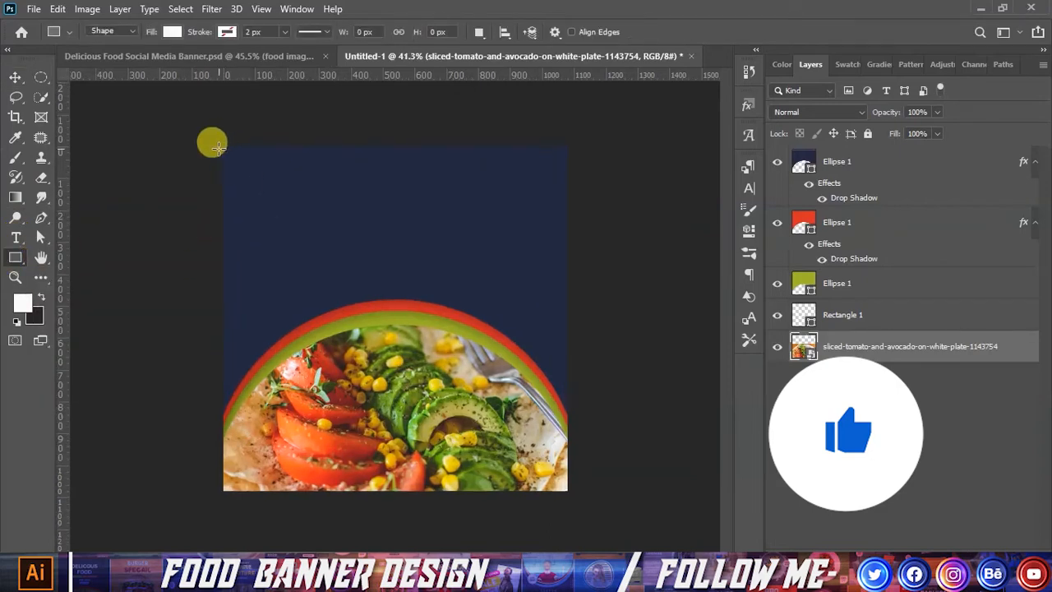
pyautogui.moveTo(218, 145); pyautogui.dragTo(582, 415)
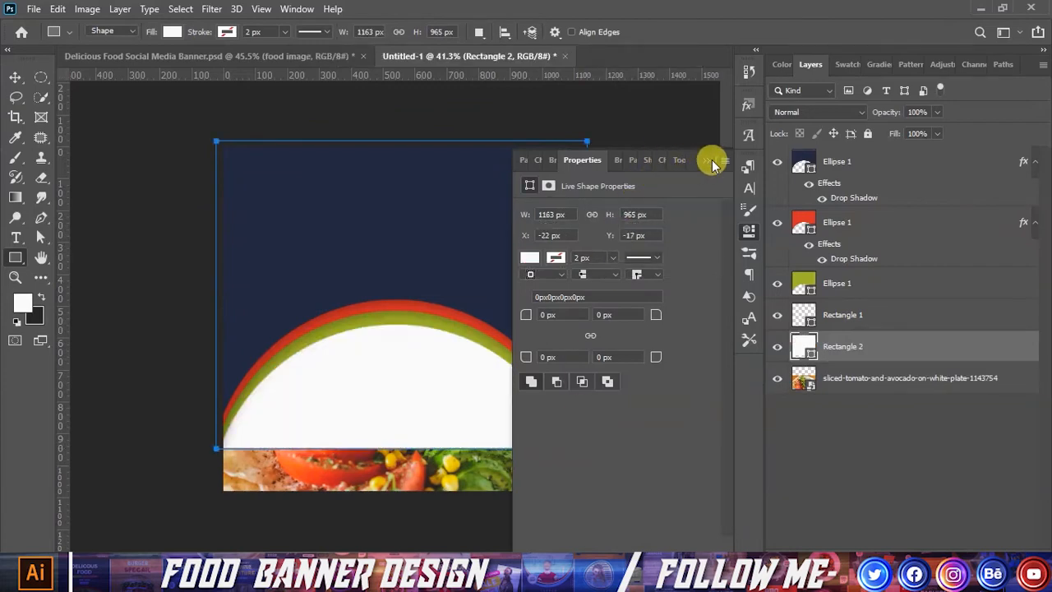
pyautogui.click(711, 159)
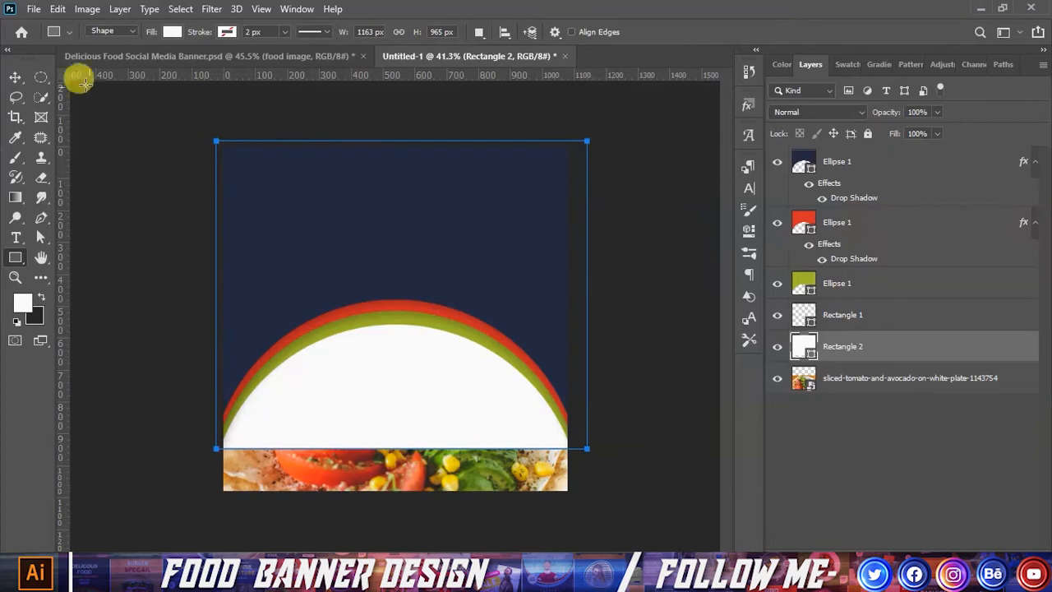
pyautogui.click(15, 77)
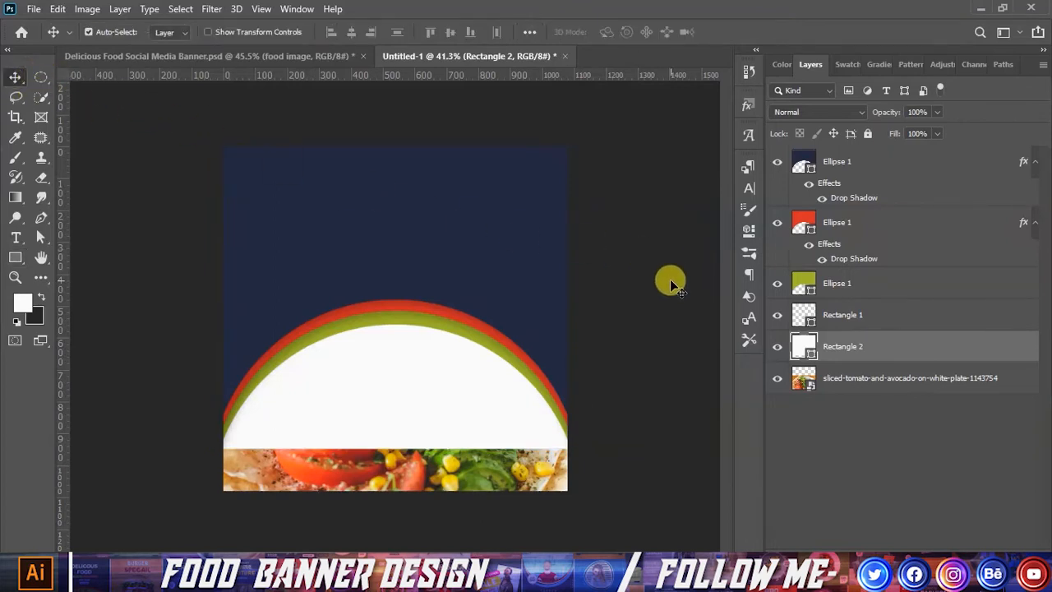
# Scale the white Rectangle 2 to about 97.51% and delete it
pyautogui.hotkey('ctrl', 't')
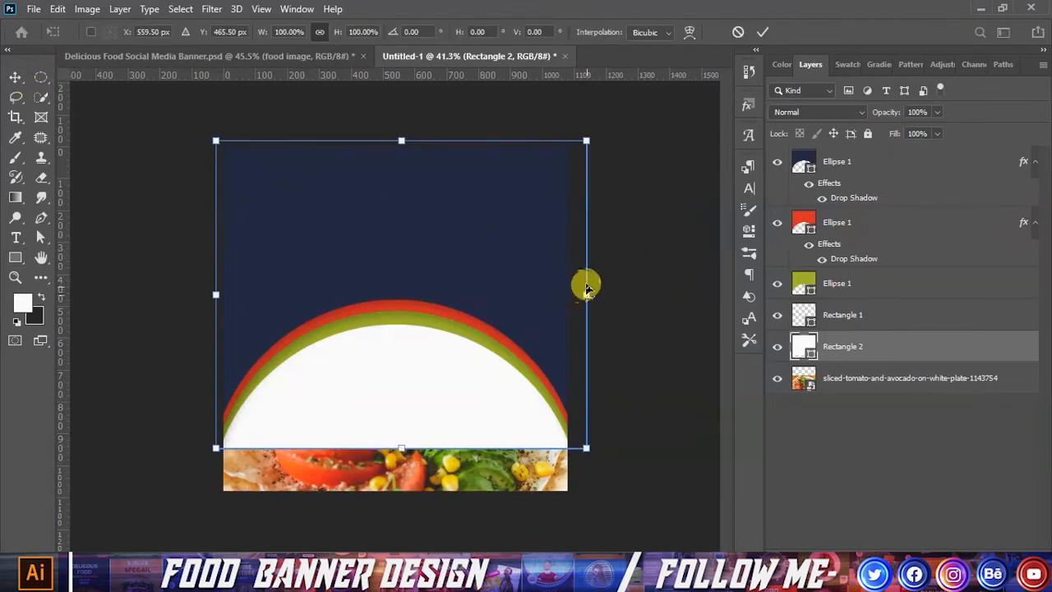
pyautogui.moveTo(584, 294)
pyautogui.mouseDown()
pyautogui.moveTo(548, 294)
pyautogui.moveTo(573, 294)
pyautogui.mouseUp()
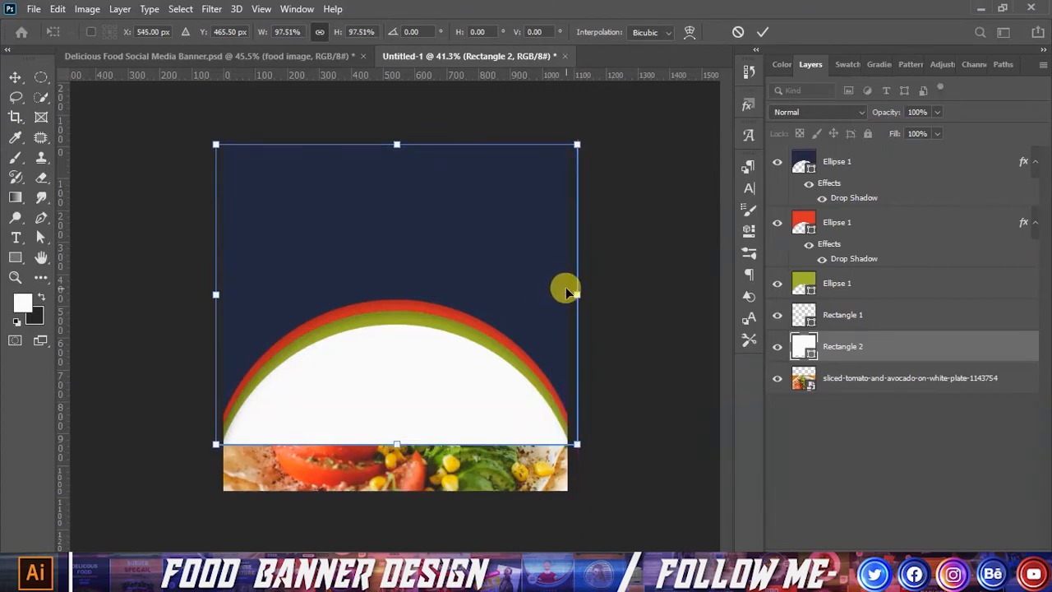
pyautogui.click(768, 31)
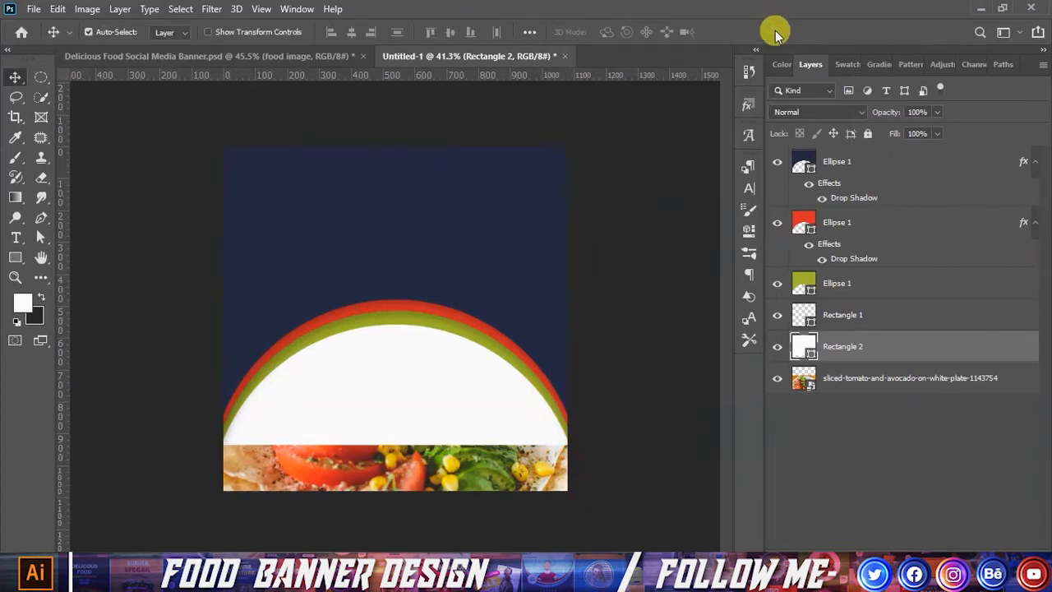
pyautogui.press('Delete')
pyautogui.scroll(2, 333, 202)
pyautogui.scroll(-1, 335, 196)
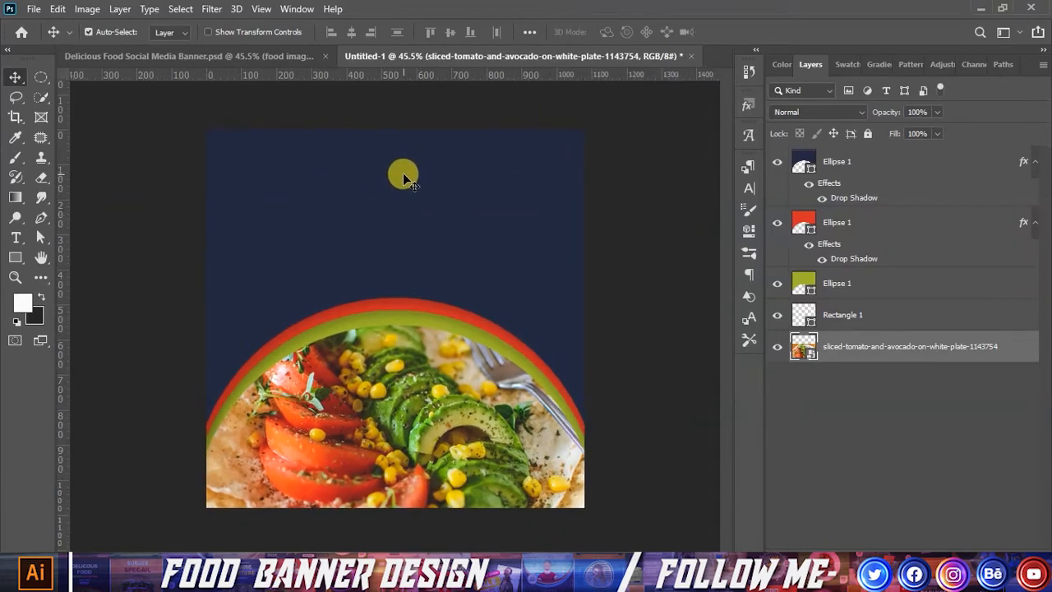
pyautogui.click(620, 207)
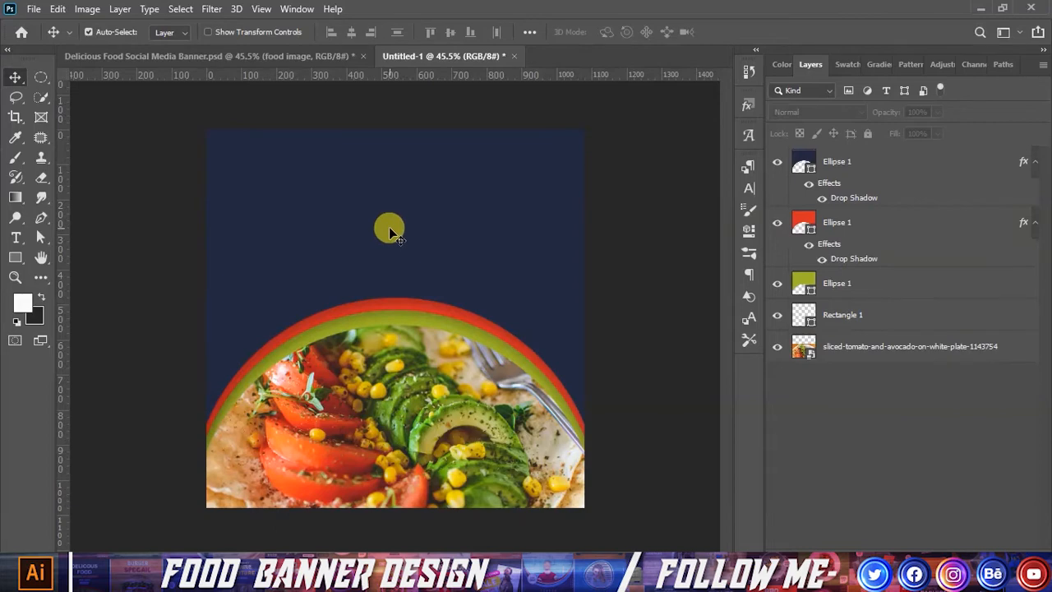
pyautogui.scroll(-2, 502, 258)
pyautogui.scroll(2, 447, 199)
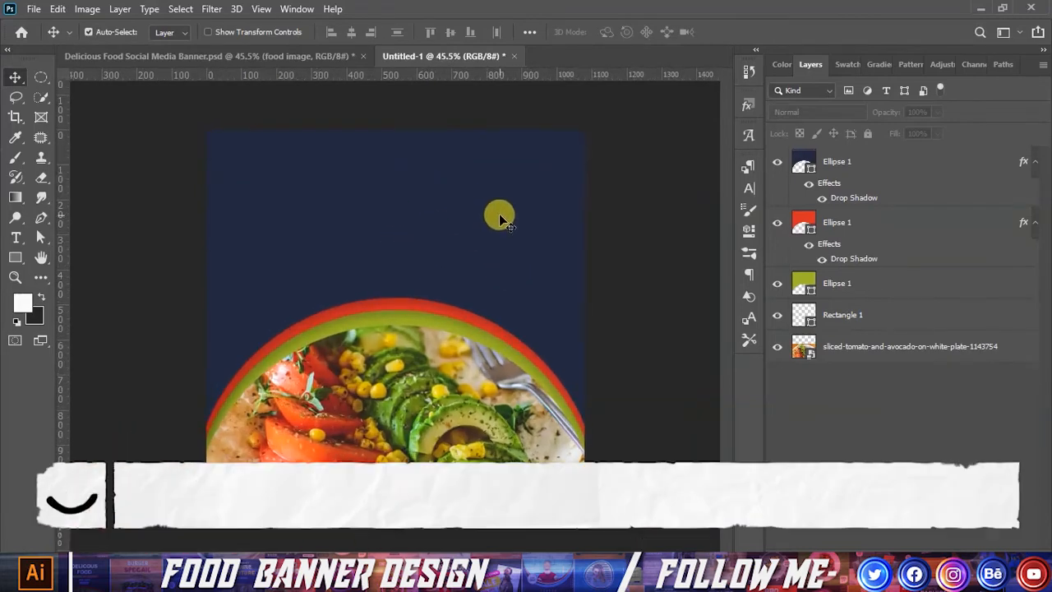
pyautogui.scroll(1, 190, 93)
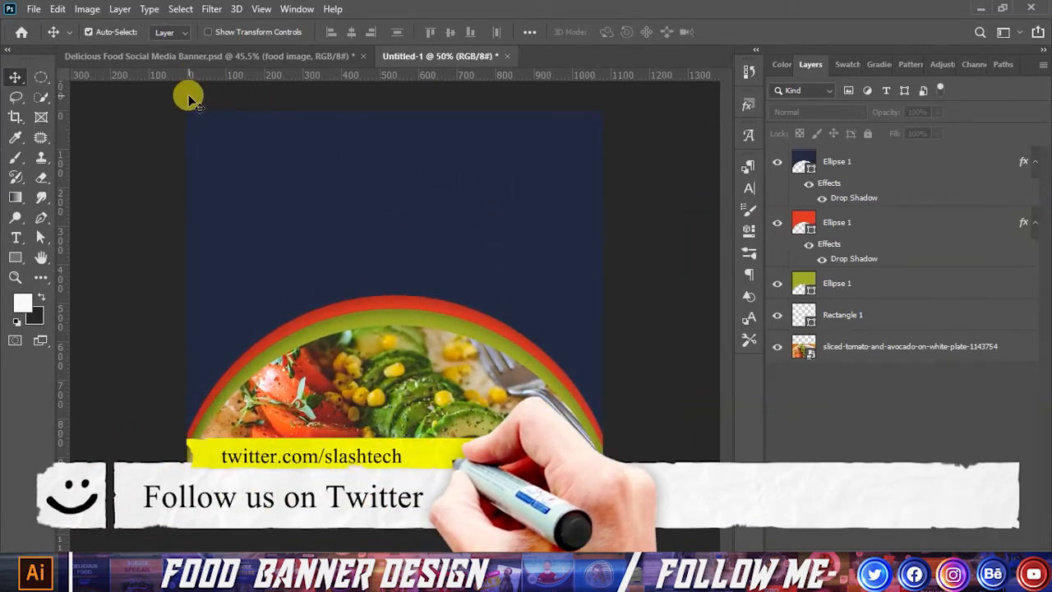
pyautogui.scroll(-1, 190, 97)
# Copy the DELICOUS and FOOD text layers together from Delicious Food Social Media Banner.psd into Untitled-1
pyautogui.click(251, 56)
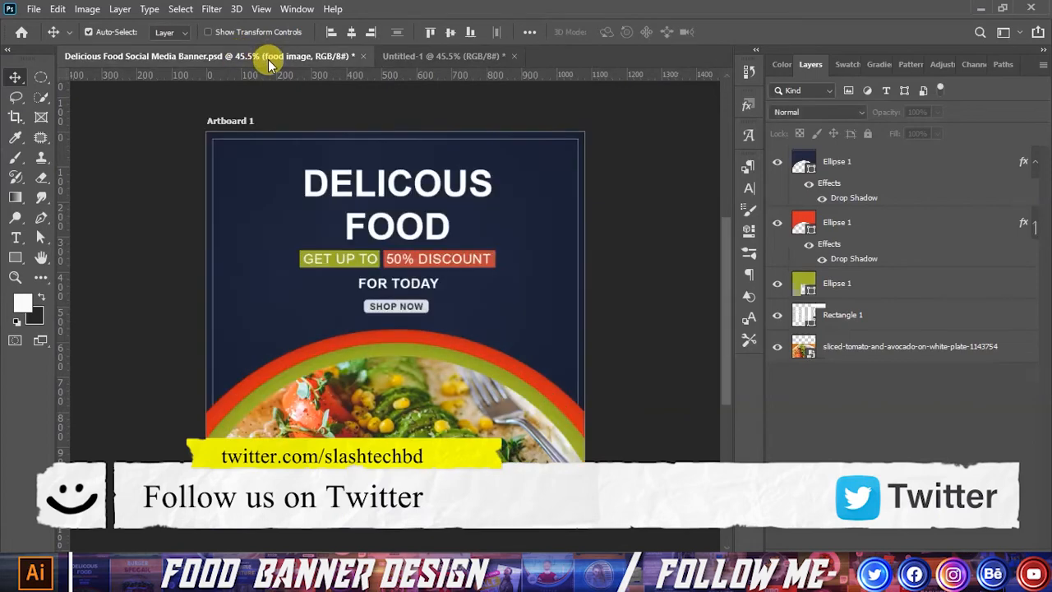
pyautogui.click(396, 195)
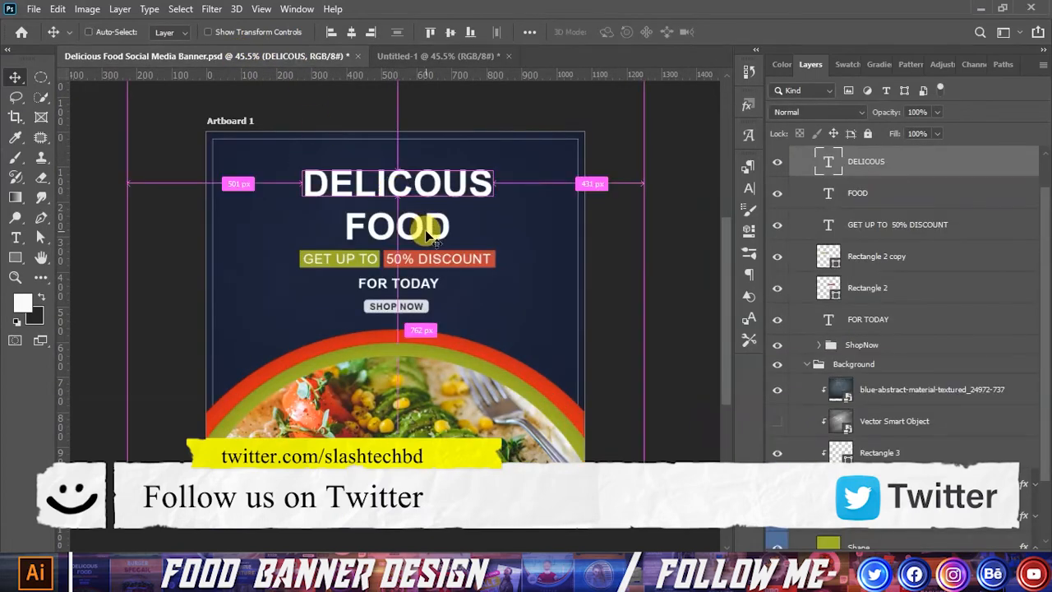
pyautogui.moveTo(427, 238); pyautogui.dragTo(400, 171)
pyautogui.hotkey('ctrl', 'z')
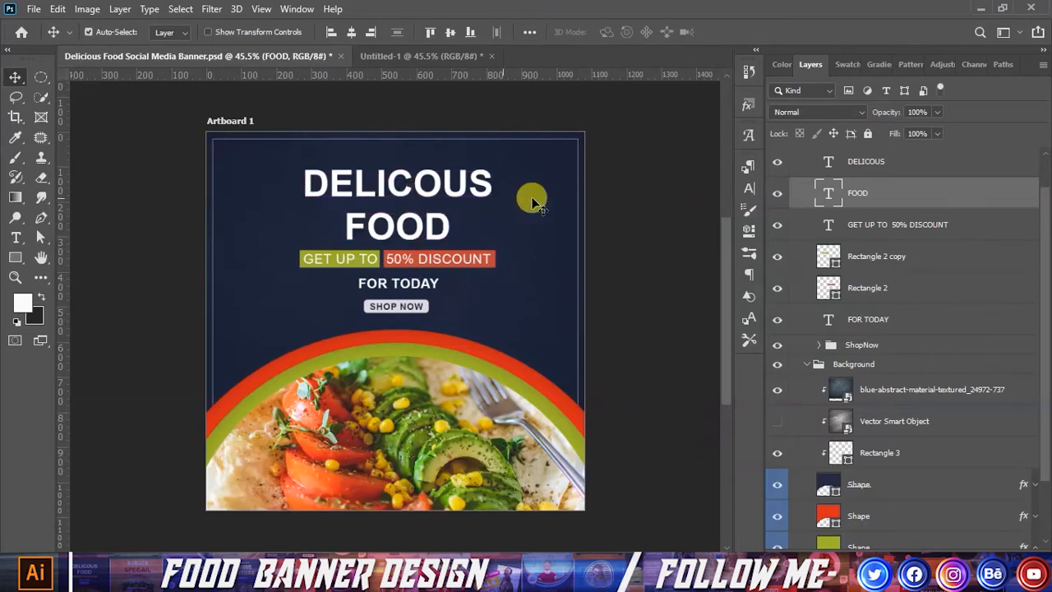
pyautogui.keyDown('shift'); pyautogui.click(866, 165); pyautogui.keyUp('shift')
pyautogui.moveTo(451, 192); pyautogui.dragTo(411, 205)
# Move the DELICOUS and FOOD texts together into the upper navy area, centred at about X 565 px, Y 162 px
pyautogui.hotkey('ctrl', 't')
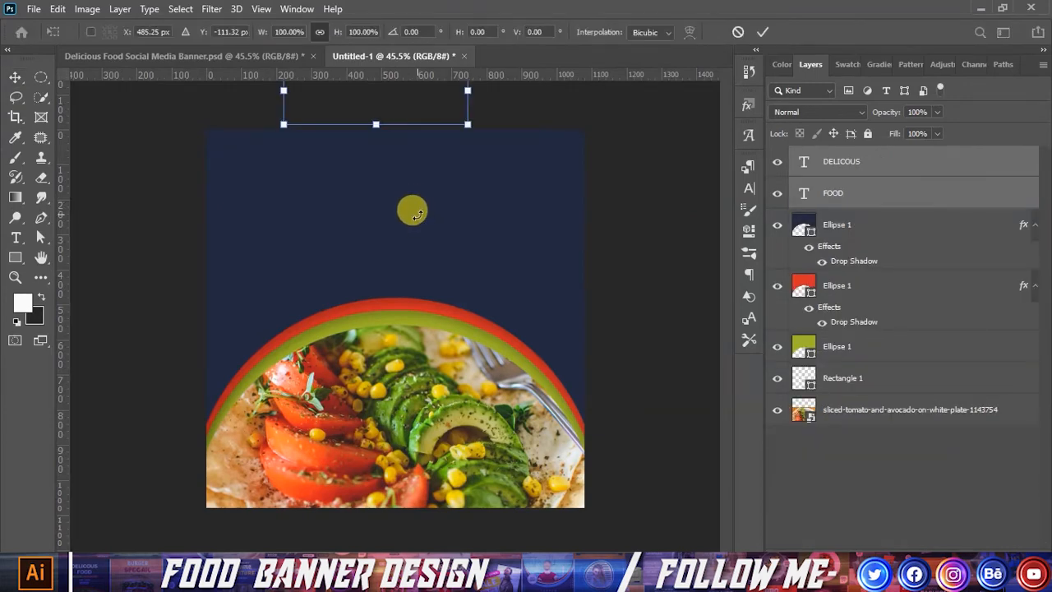
pyautogui.moveTo(411, 110); pyautogui.dragTo(441, 164)
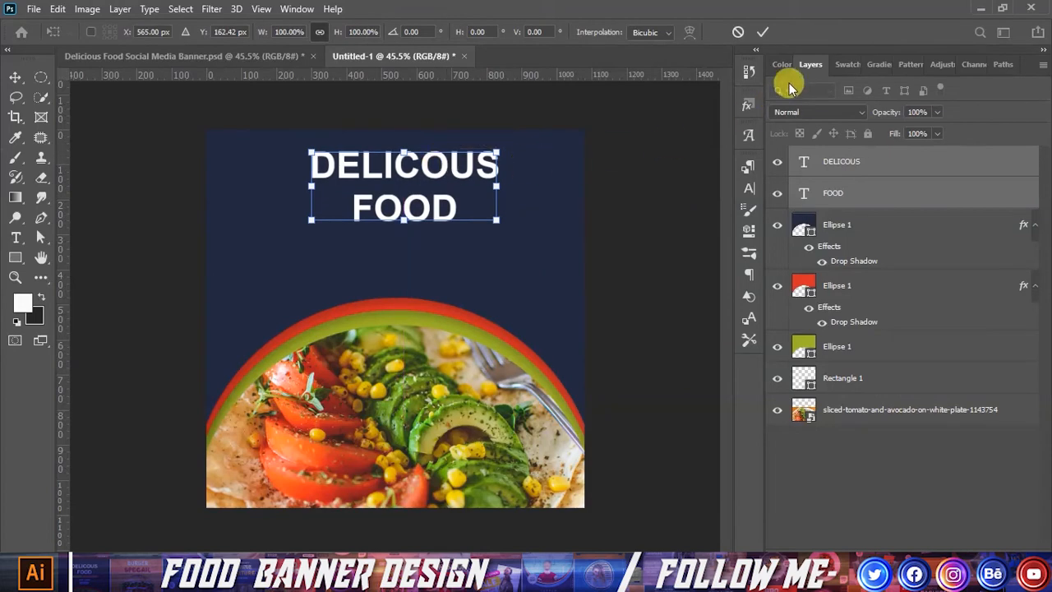
pyautogui.click(763, 32)
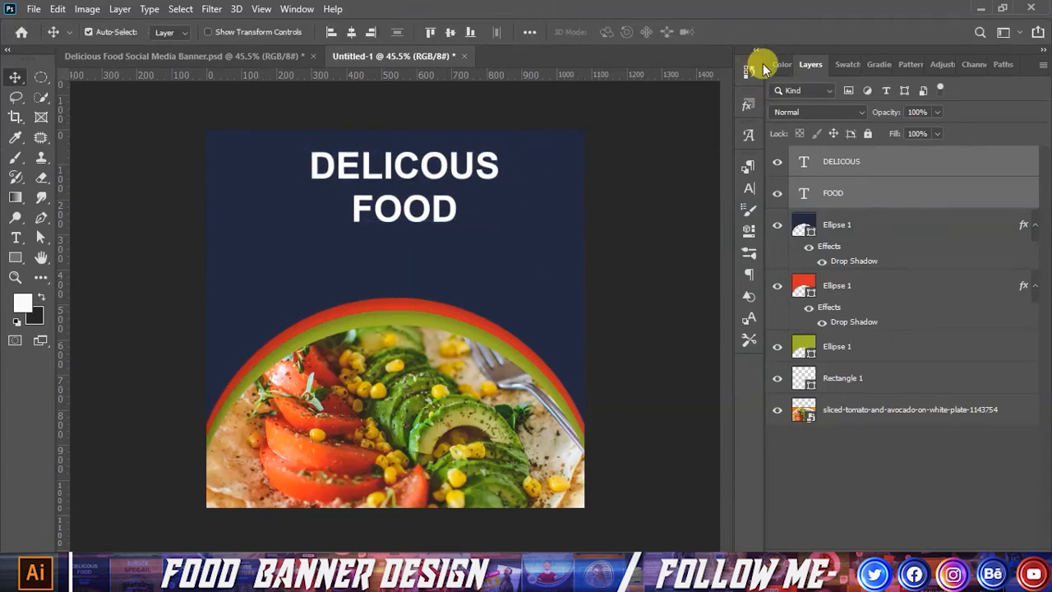
# Copy the GET UP TO 50% DISCOUNT and FOR TODAY texts with both rectangles from Delicious Food Social Media Banner.psd into Untitled-1
pyautogui.click(633, 153)
pyautogui.click(286, 60)
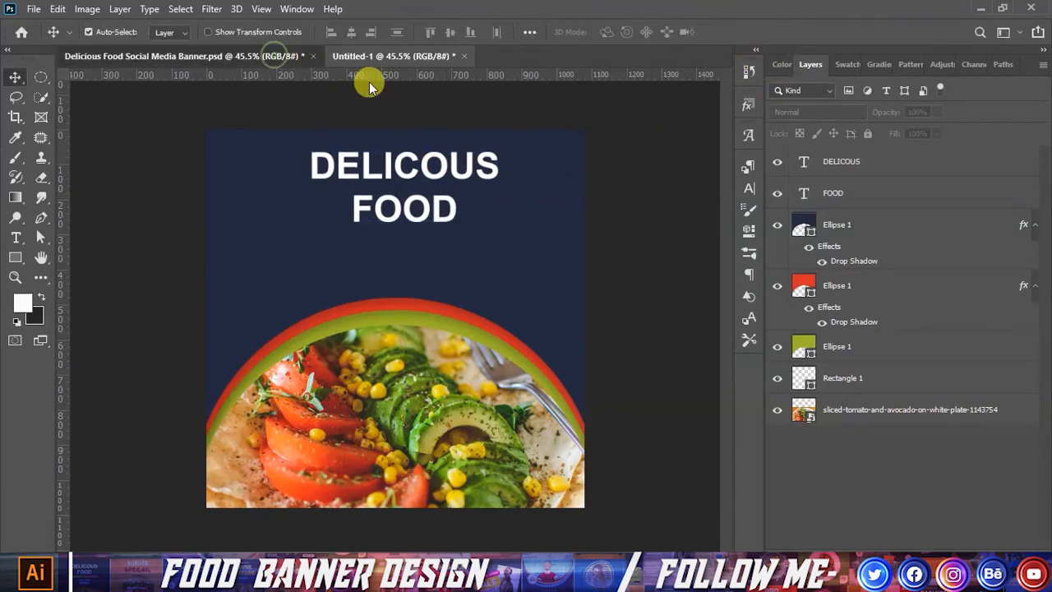
pyautogui.click(617, 271)
pyautogui.scroll(-1, 535, 319)
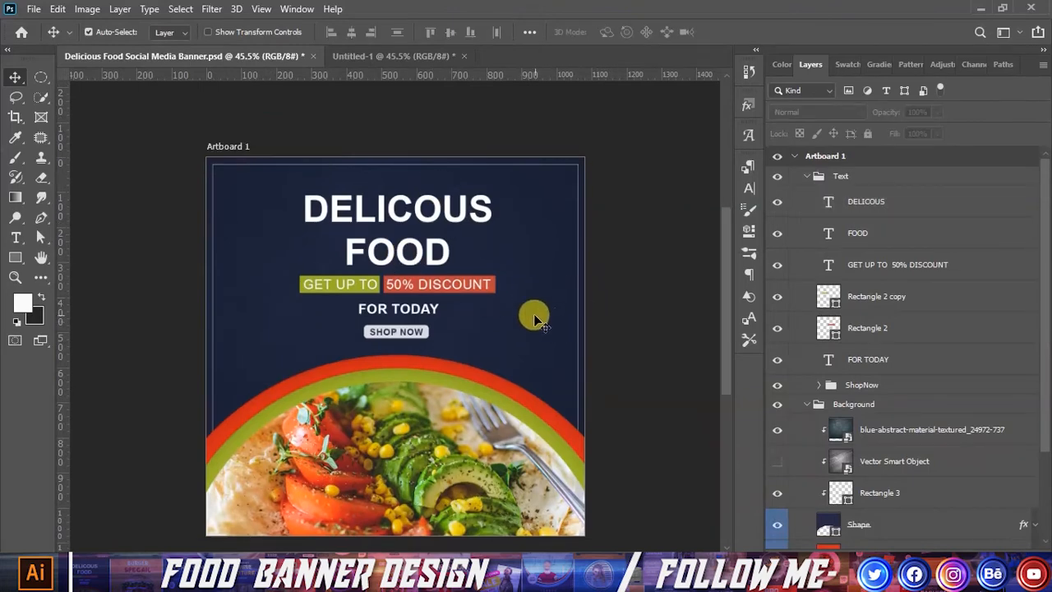
pyautogui.click(866, 262)
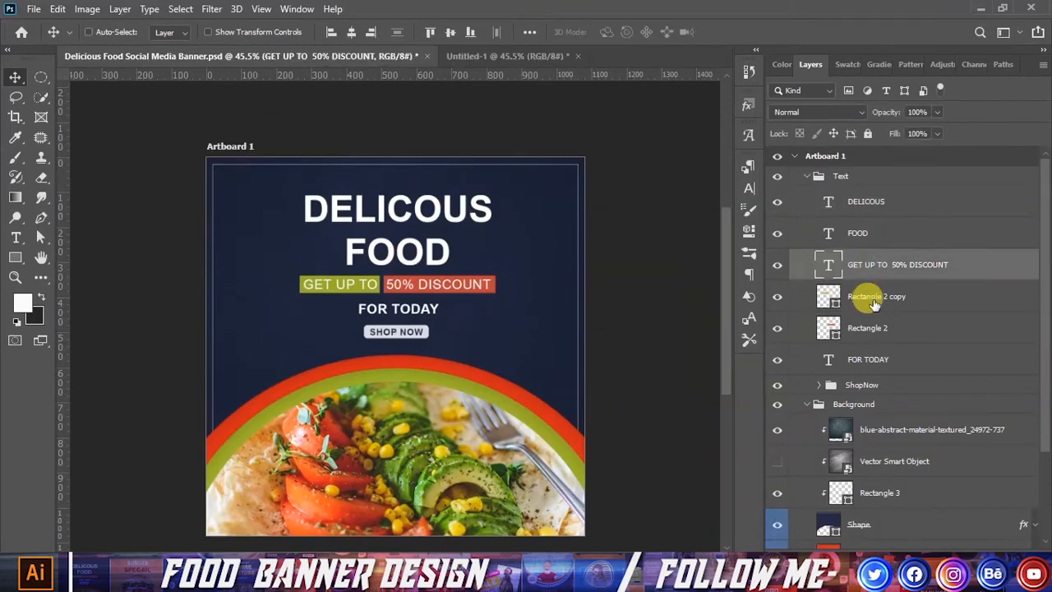
pyautogui.keyDown('shift'); pyautogui.click(863, 327); pyautogui.keyUp('shift')
pyautogui.keyDown('shift'); pyautogui.click(869, 362); pyautogui.keyUp('shift')
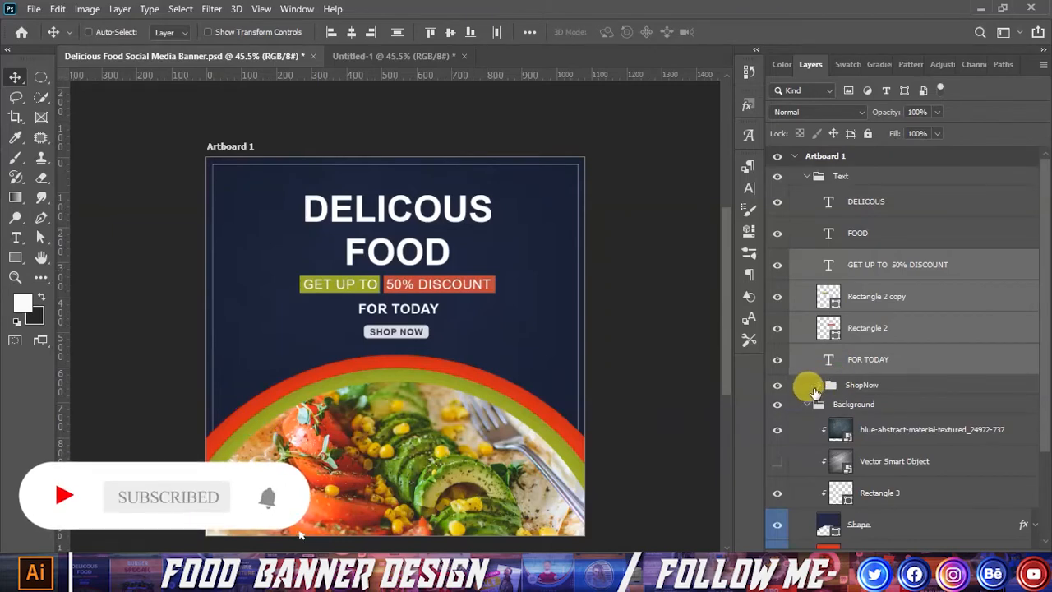
pyautogui.moveTo(441, 282); pyautogui.dragTo(403, 261)
# Move the copied discount texts and rectangles together beneath the FOOD text, centred at about X 580 px, Y 363 px
pyautogui.hotkey('ctrl', 't')
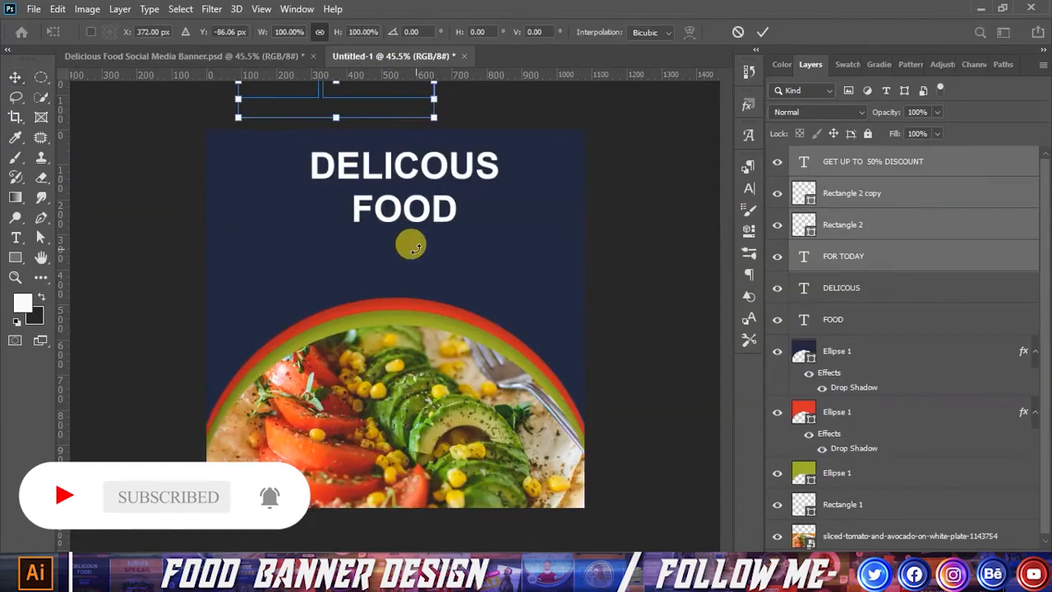
pyautogui.moveTo(410, 89); pyautogui.dragTo(475, 250)
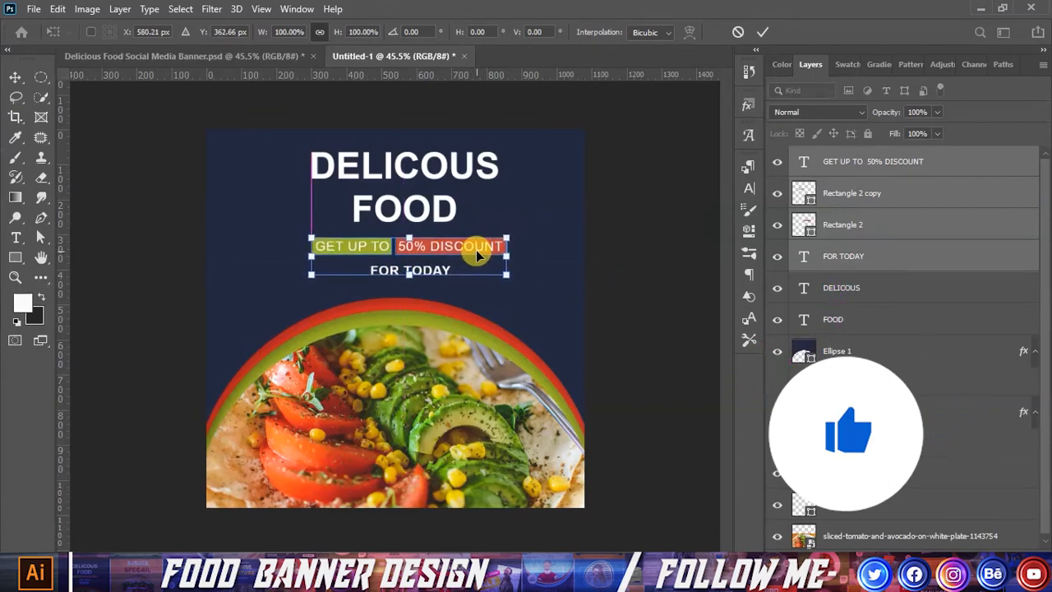
pyautogui.click(760, 32)
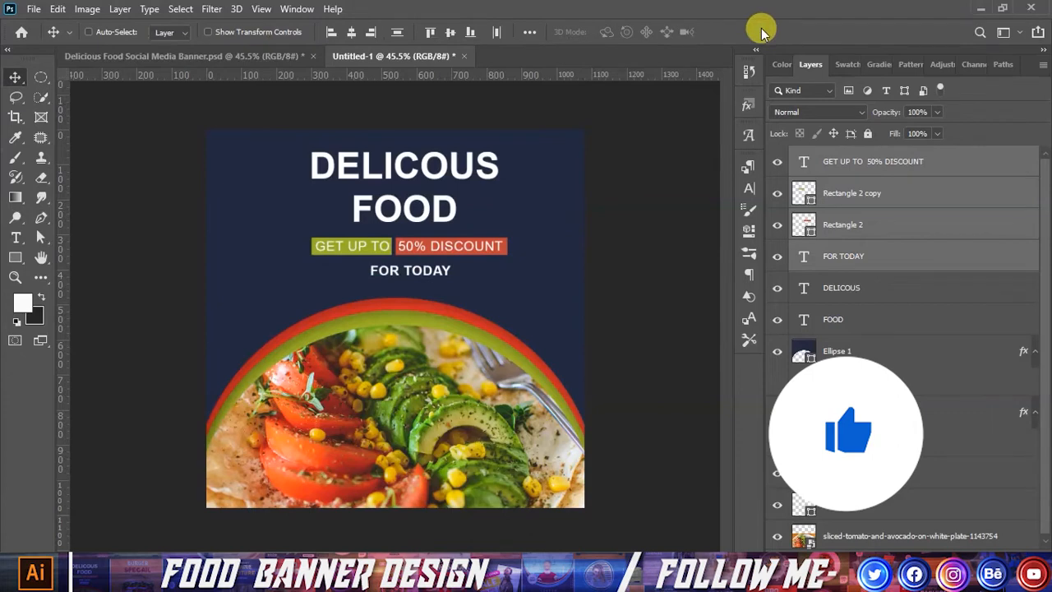
# Group the discount text and rectangle layers and name the group "Get uP"
pyautogui.hotkey('ctrl', 'g')
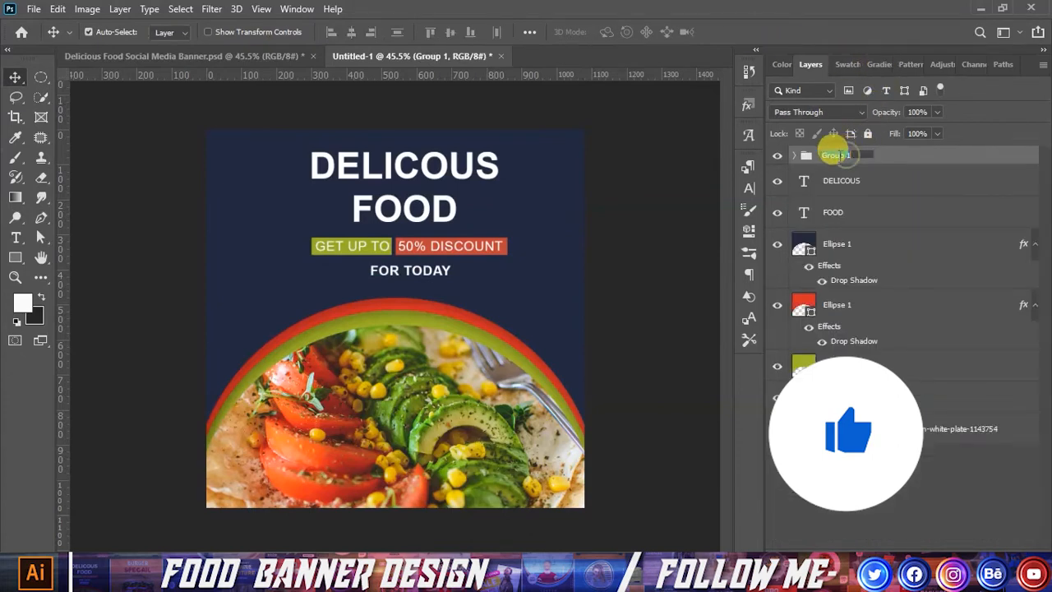
pyautogui.write('Get')
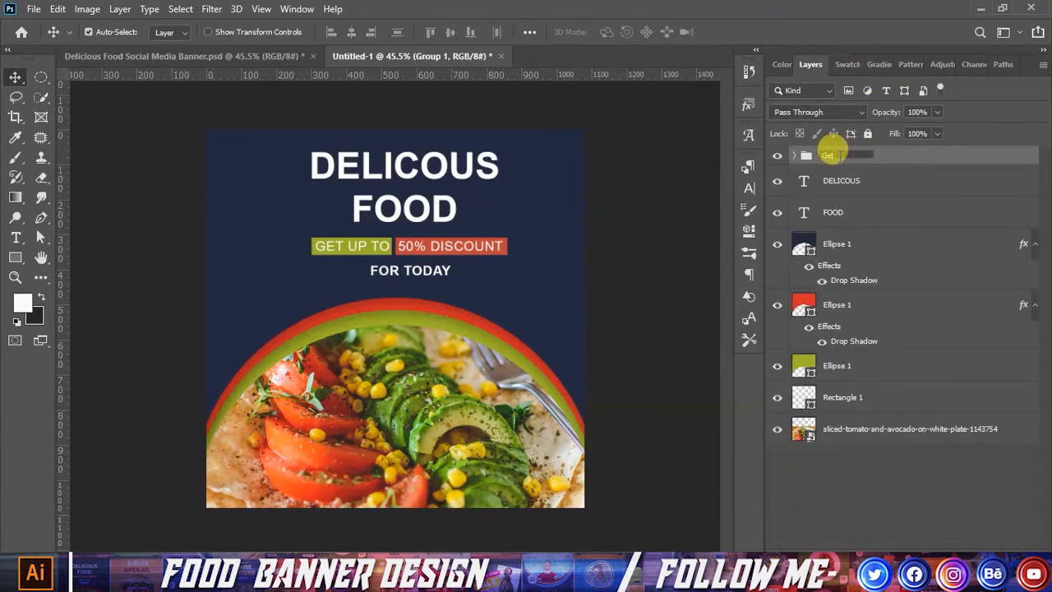
pyautogui.write(' uP')
pyautogui.press('Return')
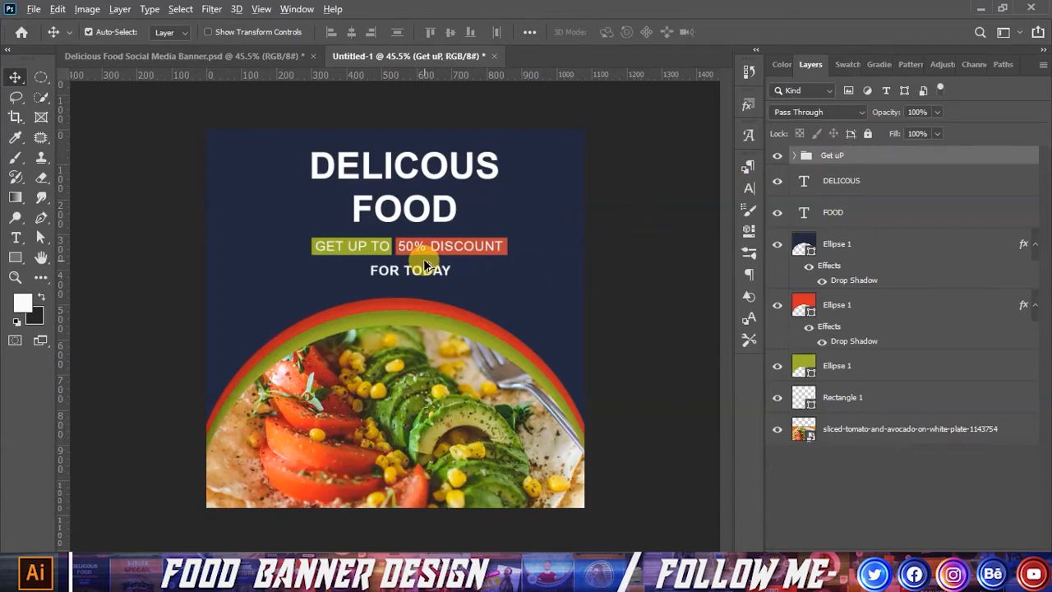
# Move the Get uP group below the FOOD layer in the stack and nudge the FOOD text slightly up
pyautogui.moveTo(842, 156); pyautogui.dragTo(838, 219)
pyautogui.click(833, 195)
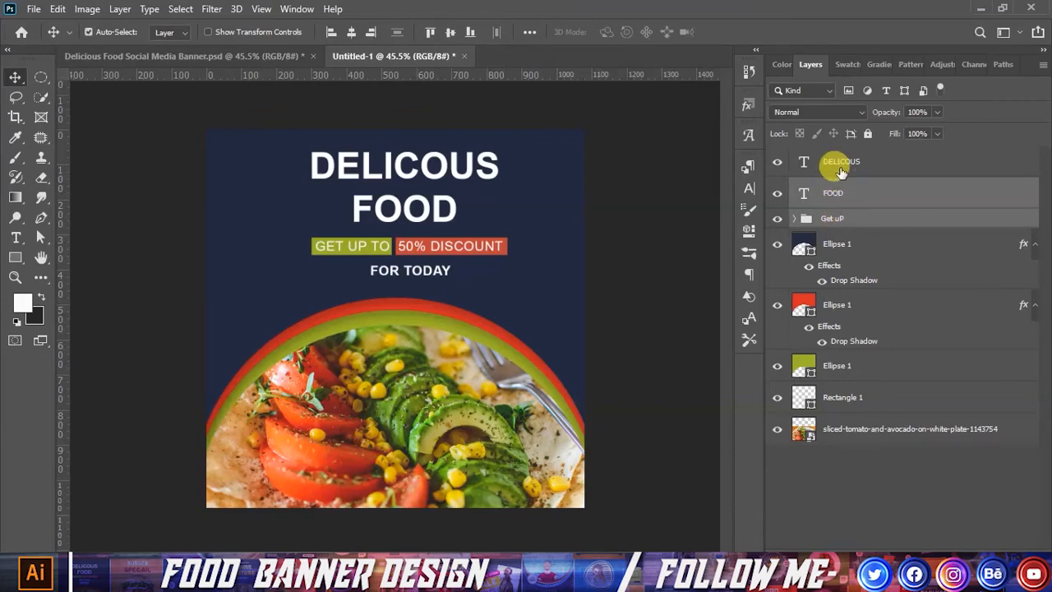
pyautogui.doubleClick(833, 195)
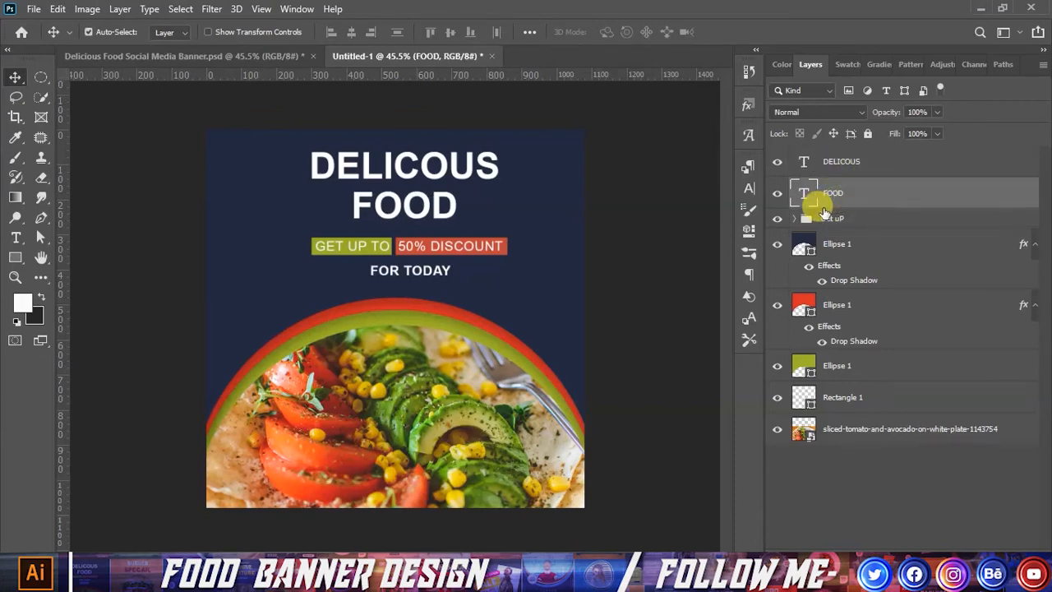
# Nudge the Get uP group about 16 px up, closer to the FOOD text
pyautogui.click(831, 220)
pyautogui.press('Up')
pyautogui.press('Up')
pyautogui.press('Up')
pyautogui.press('Up')
pyautogui.press('Up')
pyautogui.press('Up')
pyautogui.press('Up')
pyautogui.press('Up')
pyautogui.press('Up')
pyautogui.press('Up')
pyautogui.press('Up')
pyautogui.press('Up')
pyautogui.press('Up')
pyautogui.press('Up')
pyautogui.press('Up')
pyautogui.press('Up')
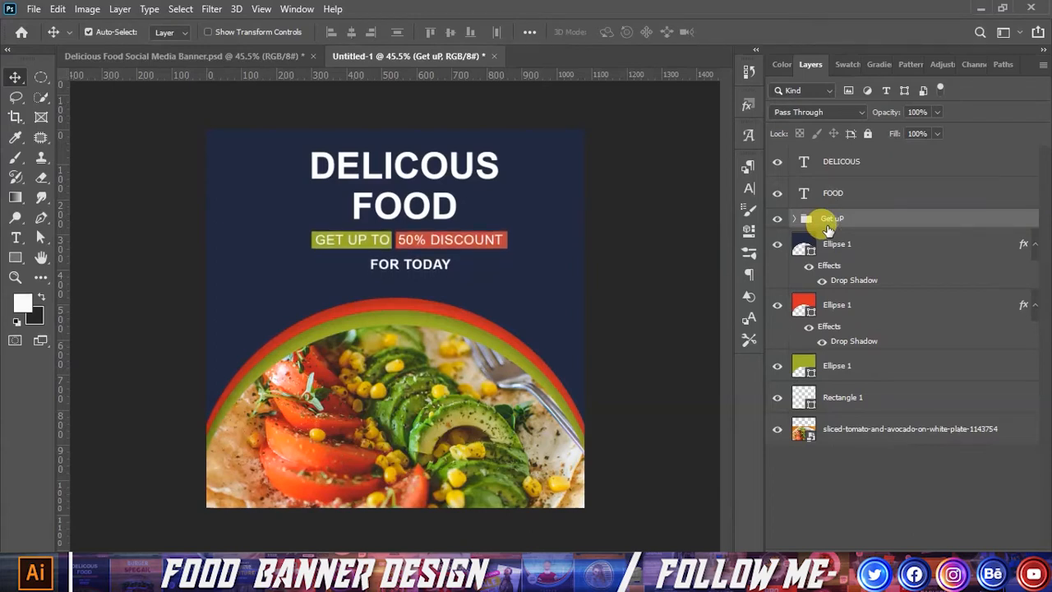
# Nudge the navy, red and olive Ellipse 1 shapes together about 50 px down
pyautogui.click(827, 307)
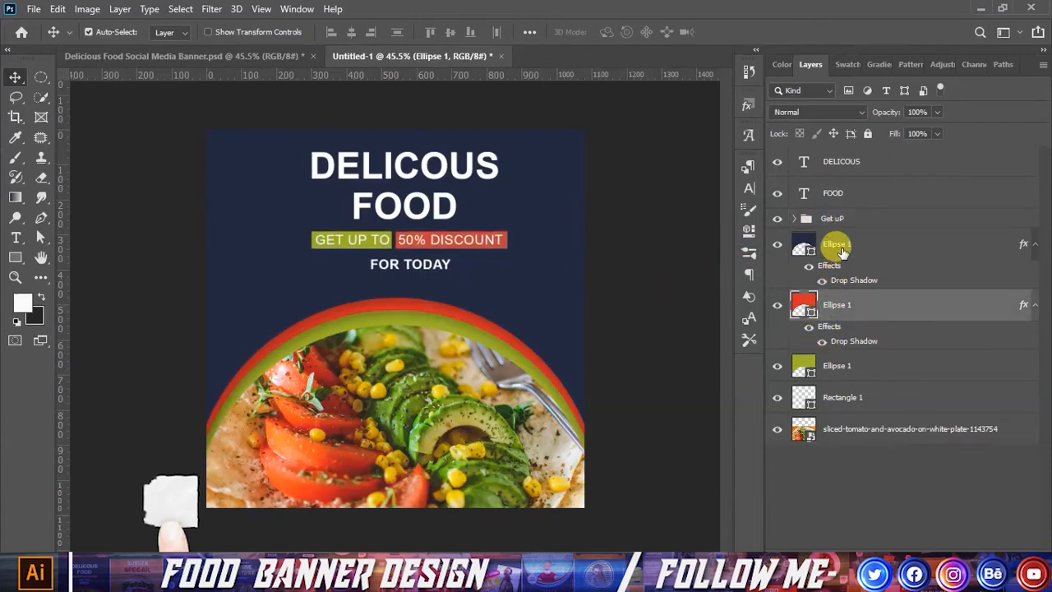
pyautogui.click(838, 250)
pyautogui.keyDown('ctrl'); pyautogui.click(839, 313); pyautogui.keyUp('ctrl')
pyautogui.keyDown('ctrl'); pyautogui.click(841, 374); pyautogui.keyUp('ctrl')
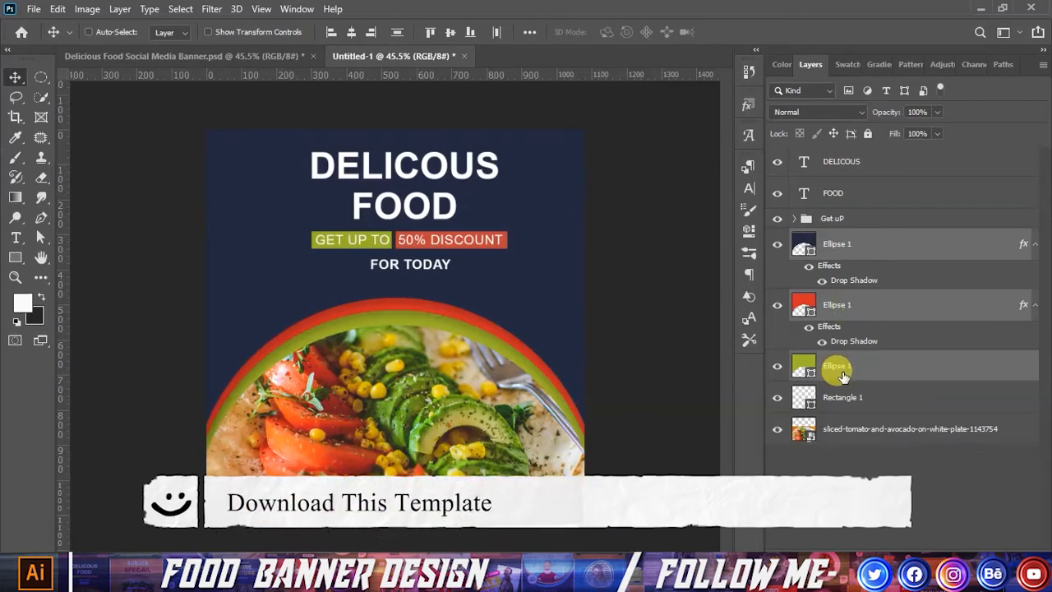
pyautogui.press('Down')
pyautogui.press('Down')
pyautogui.press('Down')
pyautogui.press('Down')
pyautogui.press('Down')
pyautogui.press('Down')
pyautogui.press('Down')
pyautogui.press('Down')
pyautogui.press('Down')
pyautogui.press('Down')
pyautogui.press('Down')
pyautogui.press('Down')
pyautogui.press('Down')
pyautogui.press('Down')
pyautogui.press('Down')
pyautogui.press('Down')
pyautogui.press('Down')
pyautogui.press('Down')
pyautogui.press('Down')
pyautogui.press('Down')
pyautogui.press('Down')
pyautogui.press('Down')
pyautogui.press('Down')
pyautogui.press('Down')
pyautogui.press('Down')
pyautogui.press('Down')
pyautogui.press('Down')
pyautogui.press('Down')
pyautogui.press('Down')
pyautogui.press('Down')
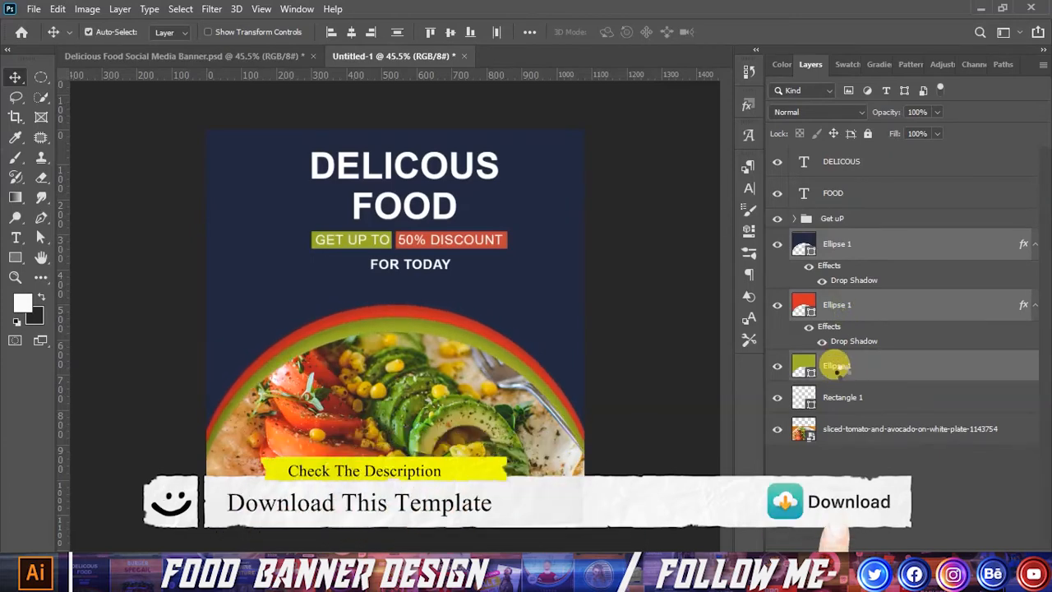
pyautogui.press('Down')
pyautogui.press('Down')
pyautogui.press('Down')
pyautogui.press('Down')
pyautogui.press('Down')
pyautogui.press('Down')
pyautogui.press('Down')
pyautogui.press('Down')
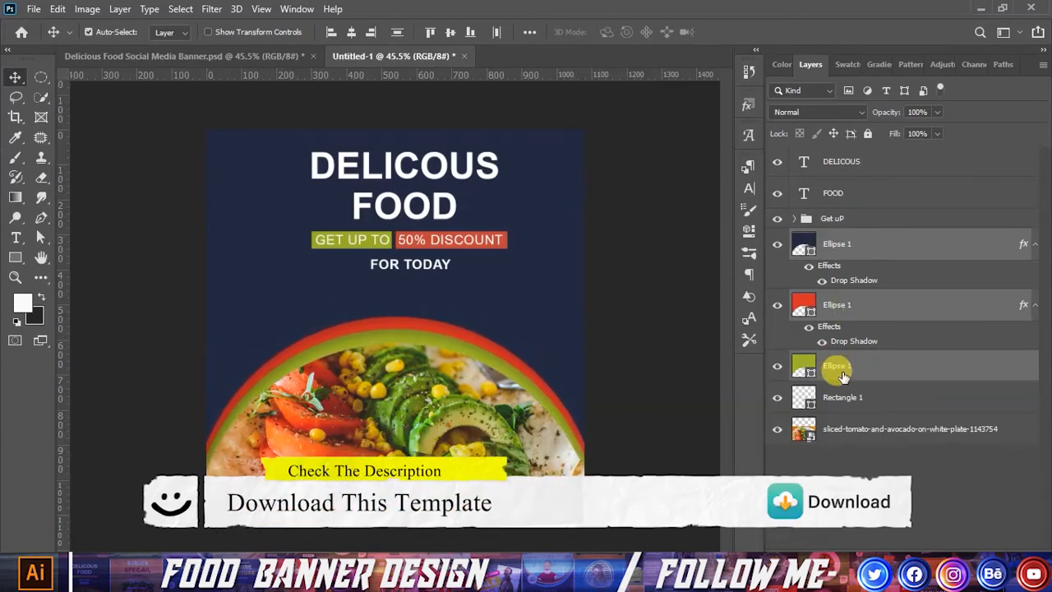
pyautogui.click(657, 311)
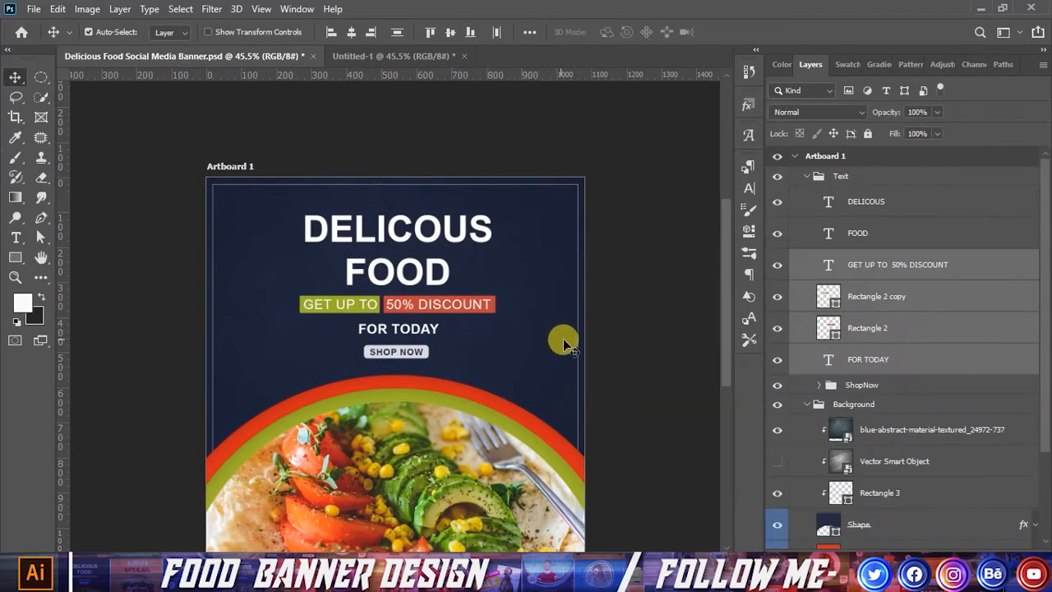
# Copy the ShopNow group with its text and rounded rectangle from Delicious Food Social Media Banner.psd into Untitled-1
pyautogui.click(847, 391)
pyautogui.click(819, 386)
pyautogui.keyDown('shift'); pyautogui.click(847, 411); pyautogui.keyUp('shift')
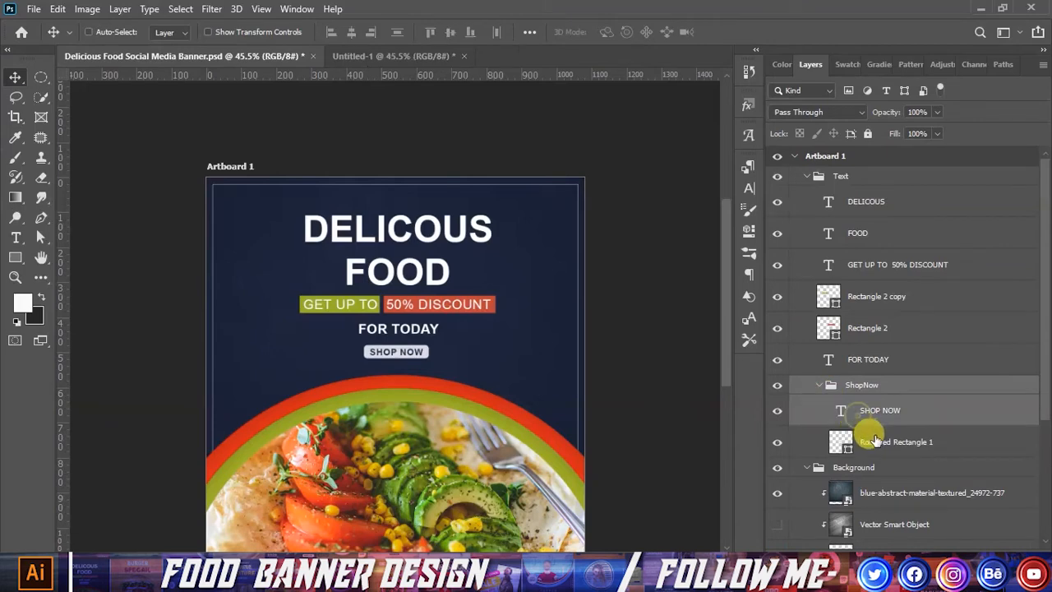
pyautogui.keyDown('shift'); pyautogui.click(875, 445); pyautogui.keyUp('shift')
pyautogui.moveTo(396, 352); pyautogui.dragTo(408, 306)
# Move the ShopNow button beneath the FOR TODAY text, centred at about X 565 px, Y 454 px
pyautogui.hotkey('ctrl', 't')
pyautogui.moveTo(404, 108); pyautogui.dragTo(414, 286)
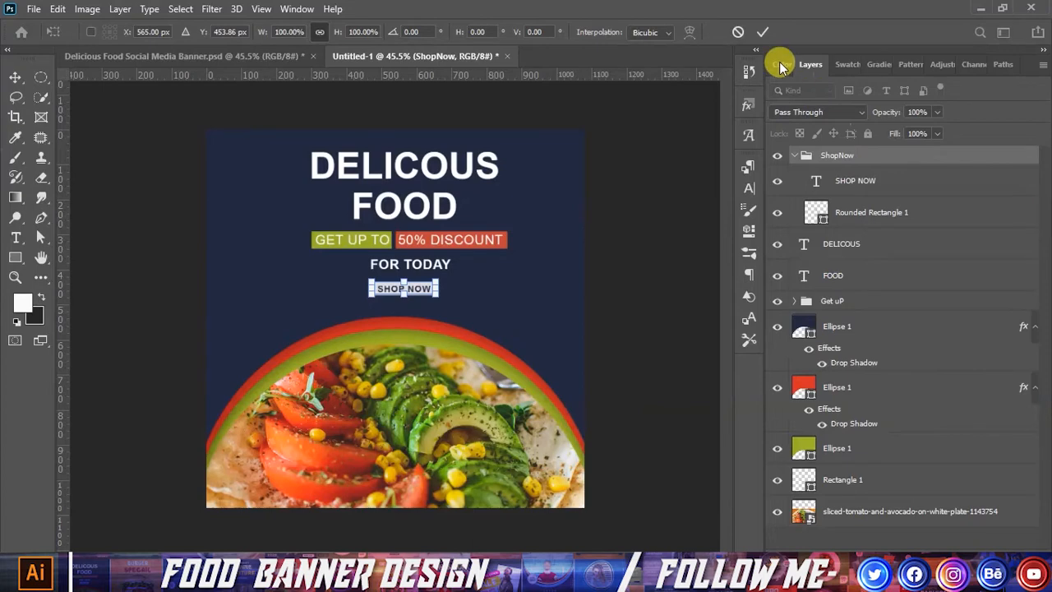
pyautogui.click(763, 31)
# Align the ShopNow group, DELICOUS, FOOD and Get uP group to one another by their horizontal centres
pyautogui.keyDown('shift'); pyautogui.click(857, 180); pyautogui.keyUp('shift')
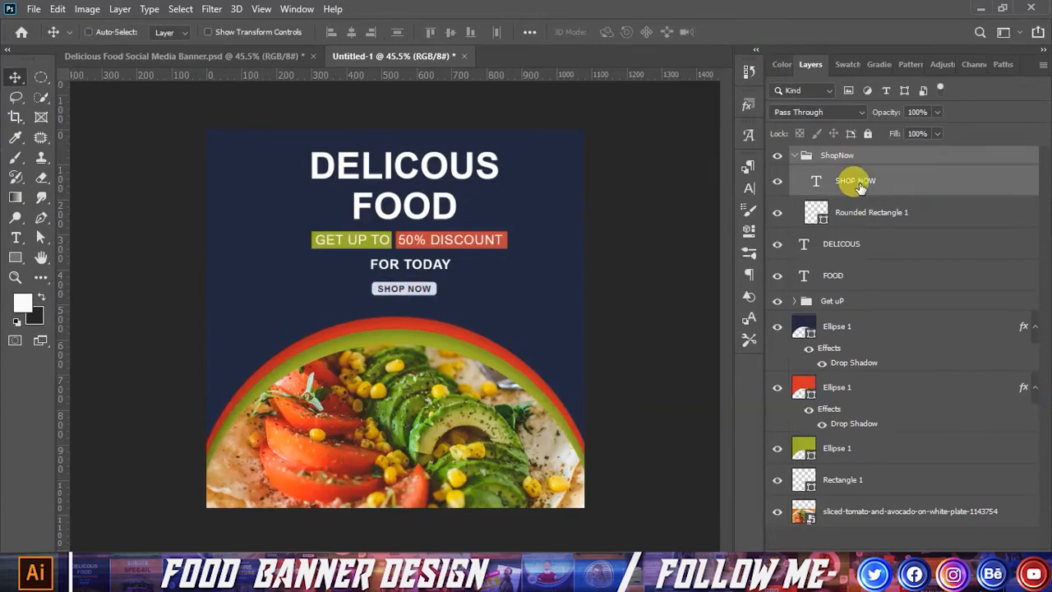
pyautogui.click(795, 157)
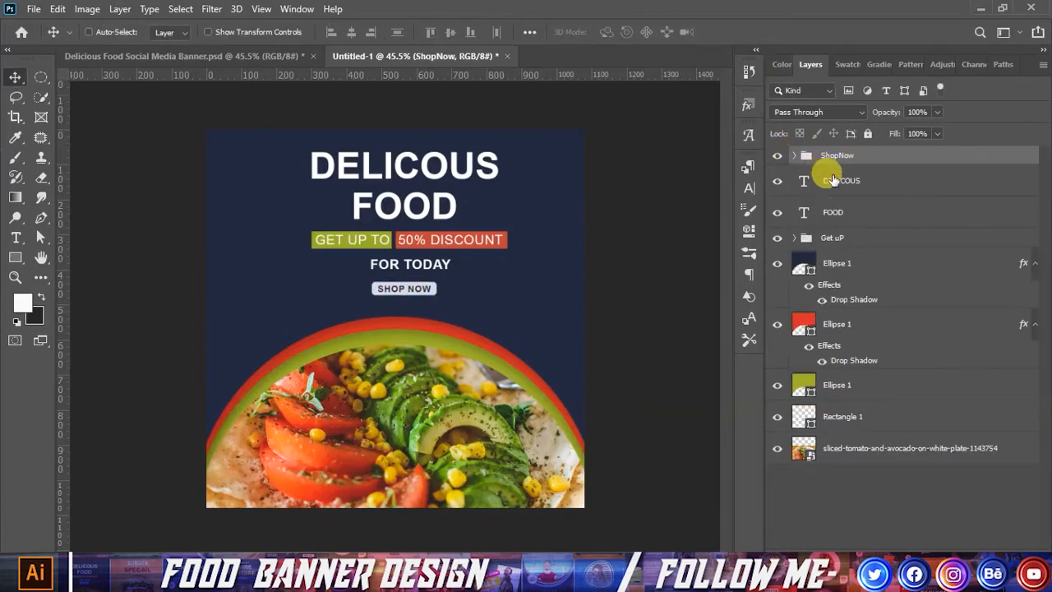
pyautogui.keyDown('shift'); pyautogui.click(827, 182); pyautogui.keyUp('shift')
pyautogui.keyDown('shift'); pyautogui.click(835, 214); pyautogui.keyUp('shift')
pyautogui.keyDown('shift'); pyautogui.click(835, 238); pyautogui.keyUp('shift')
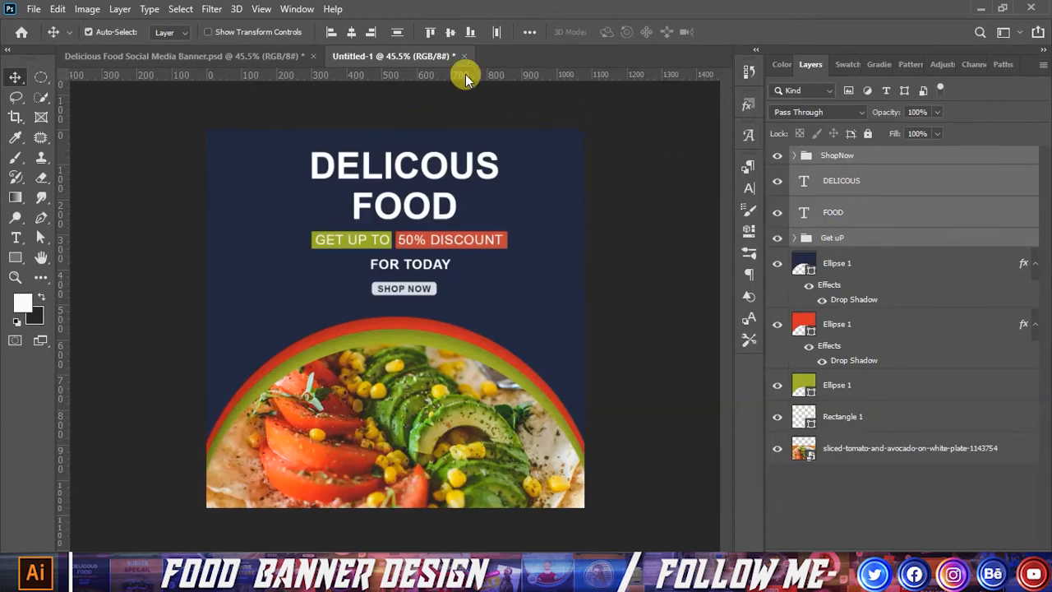
pyautogui.click(354, 32)
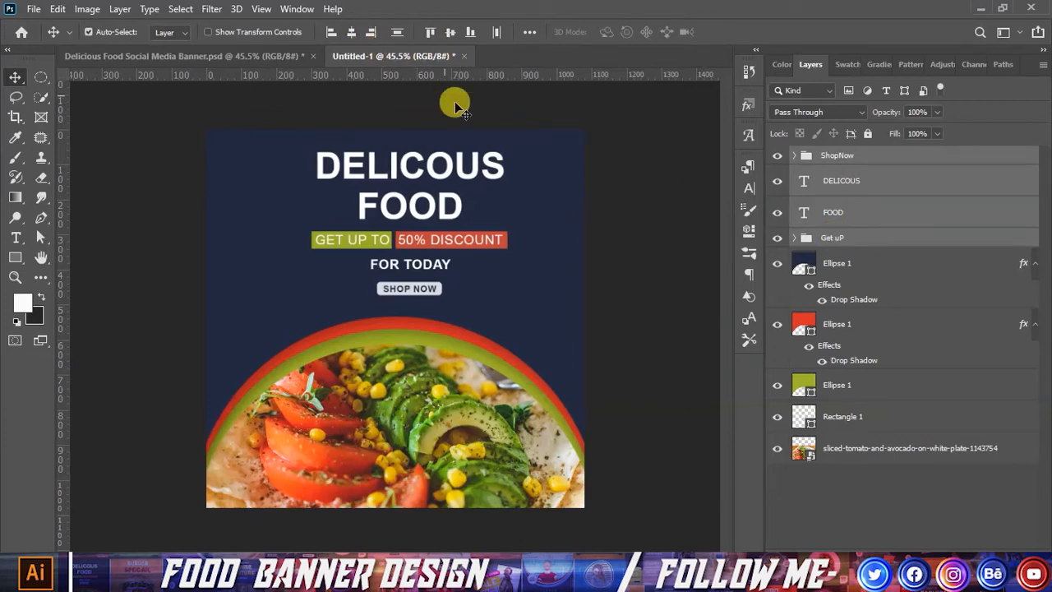
# Nudge the aligned headline texts, discount group and ShopNow button together slightly down
pyautogui.press('Down')
pyautogui.press('Down')
pyautogui.press('Down')
pyautogui.press('Down')
pyautogui.press('Down')
pyautogui.press('Down')
pyautogui.press('Down')
pyautogui.press('Down')
pyautogui.click(698, 230)
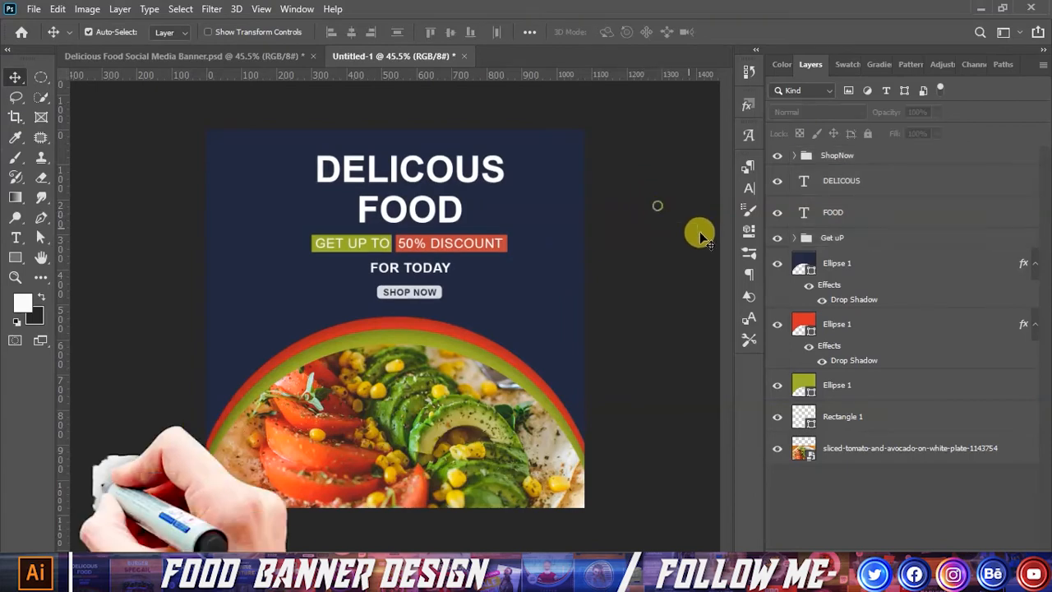
# Nudge the navy, red and olive Ellipse 1 shapes together slightly up
pyautogui.click(824, 267)
pyautogui.keyDown('shift'); pyautogui.click(826, 328); pyautogui.keyUp('shift')
pyautogui.keyDown('shift'); pyautogui.click(848, 392); pyautogui.keyUp('shift')
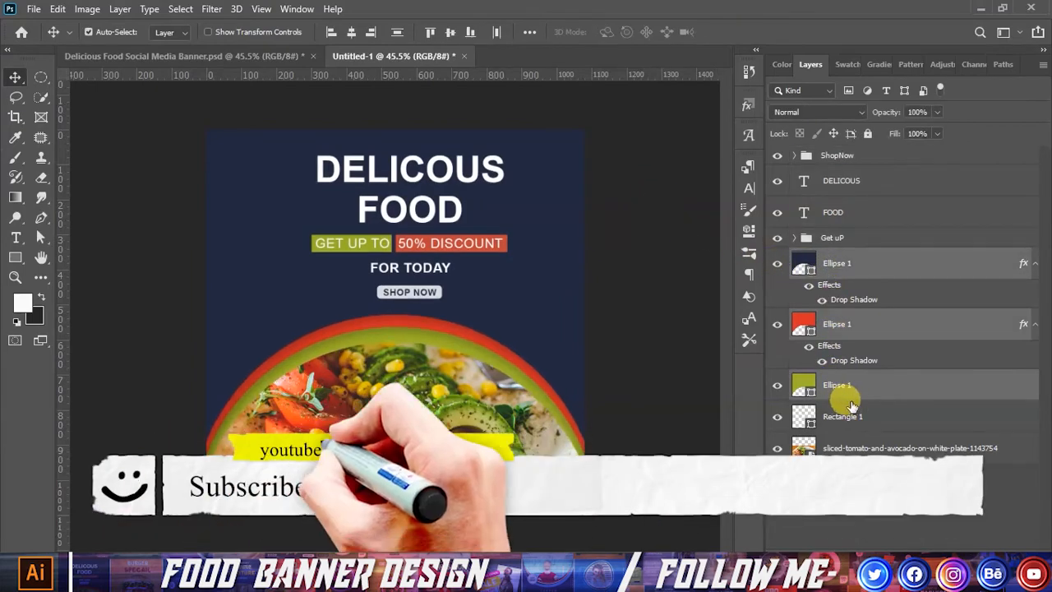
pyautogui.click(664, 332)
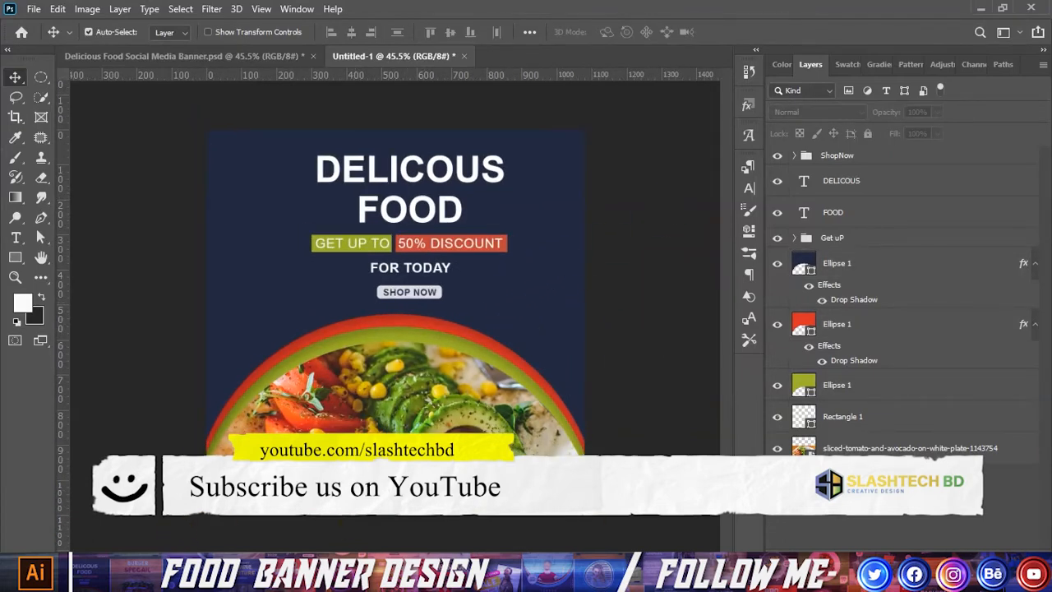
# Place blue-abstract-material-textured_24972-737.jpg from the new background blend folder over the upper part of the banner
pyautogui.moveTo(168, 567)
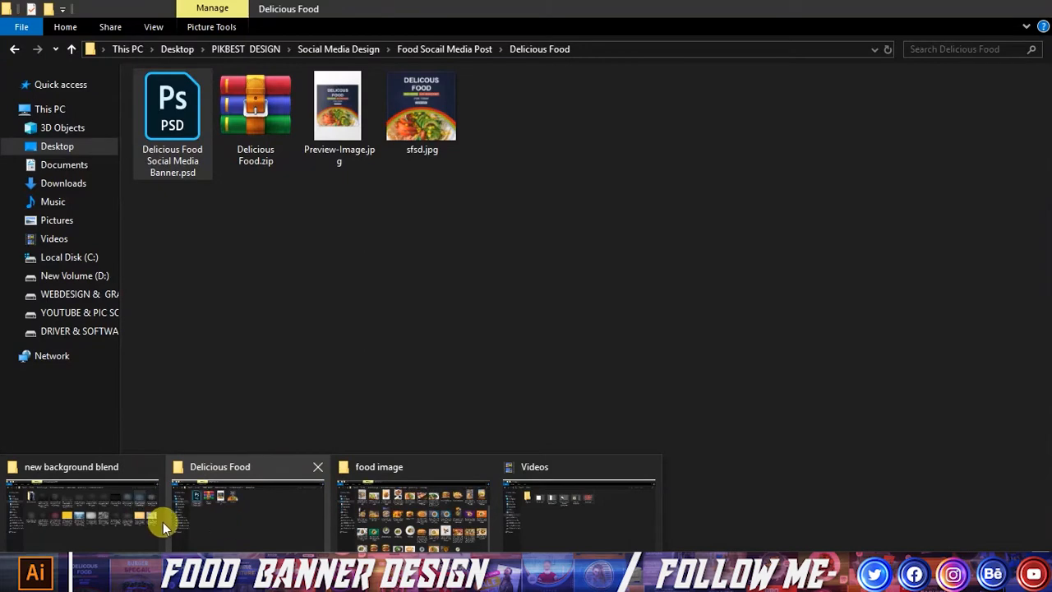
pyautogui.click(109, 518)
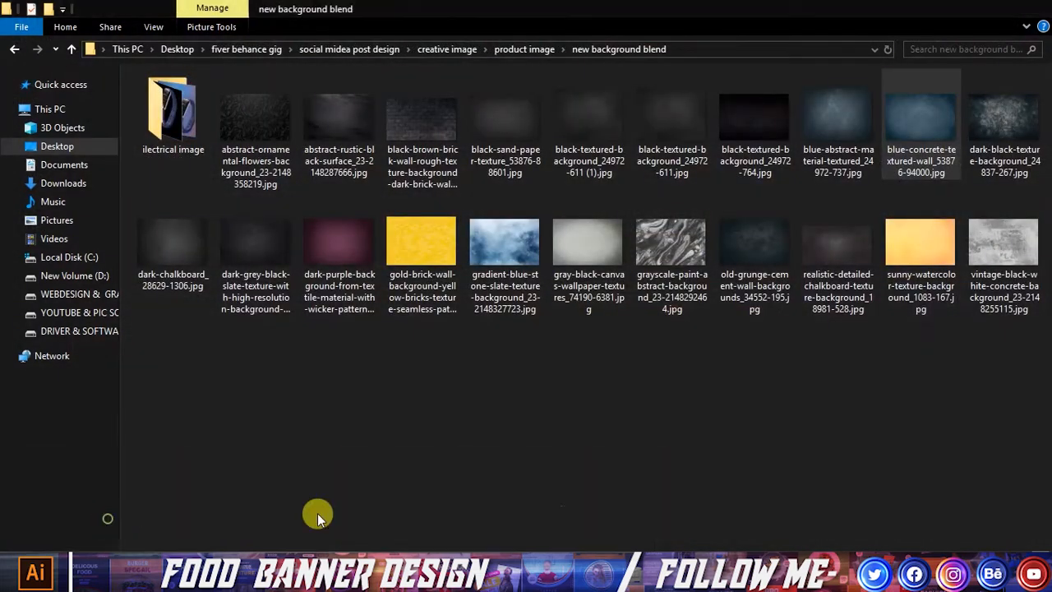
pyautogui.moveTo(830, 153); pyautogui.dragTo(632, 318)
pyautogui.moveTo(579, 360); pyautogui.dragTo(573, 321)
pyautogui.click(747, 33)
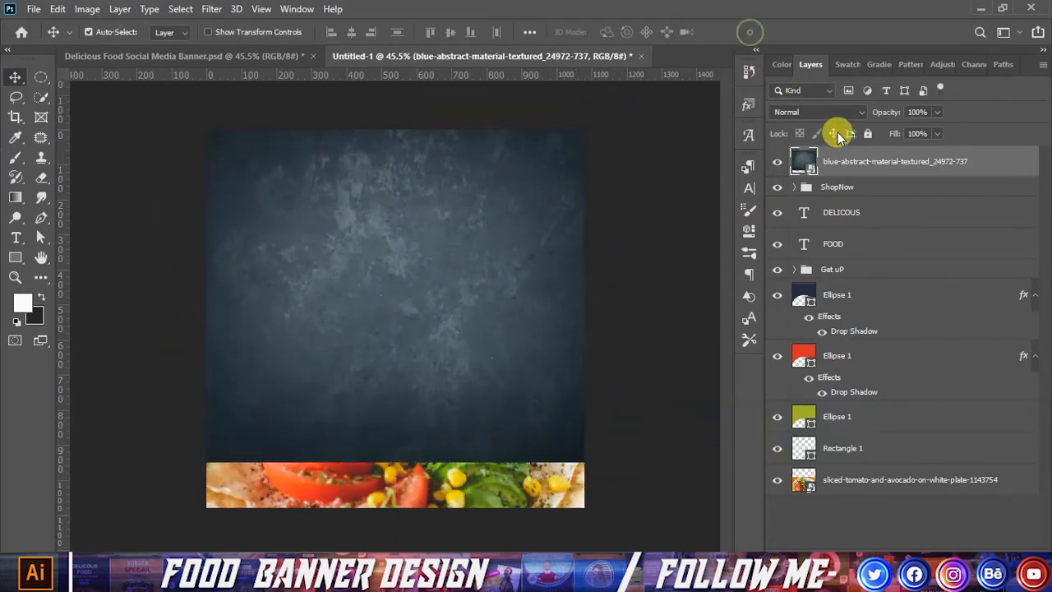
# Move the blue texture layer directly above the navy Ellipse 1 and clip it to that shape
pyautogui.moveTo(830, 161); pyautogui.dragTo(827, 288)
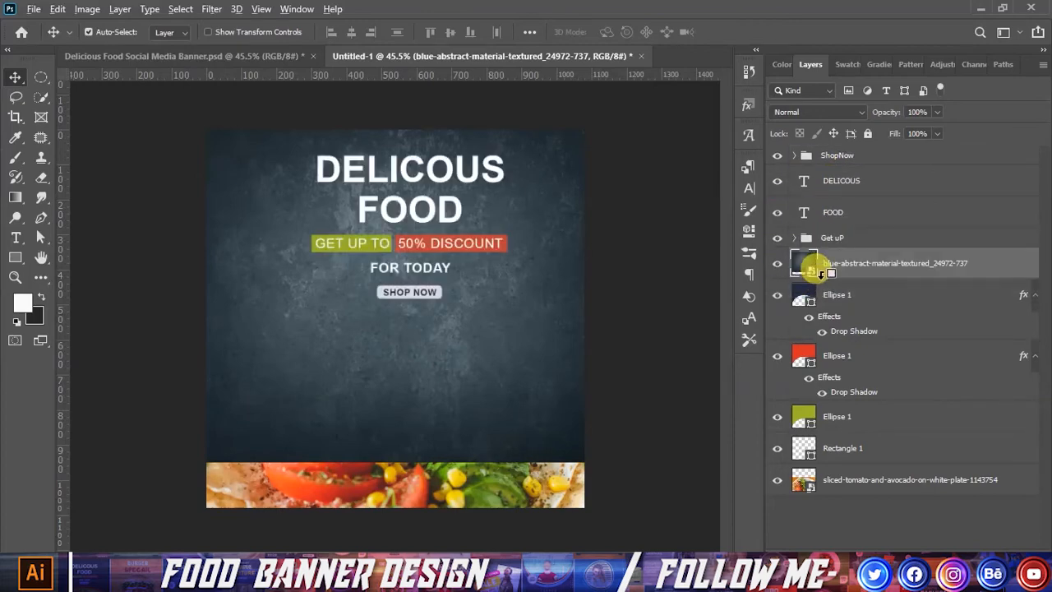
pyautogui.keyDown('alt'); pyautogui.click(812, 270); pyautogui.keyUp('alt')
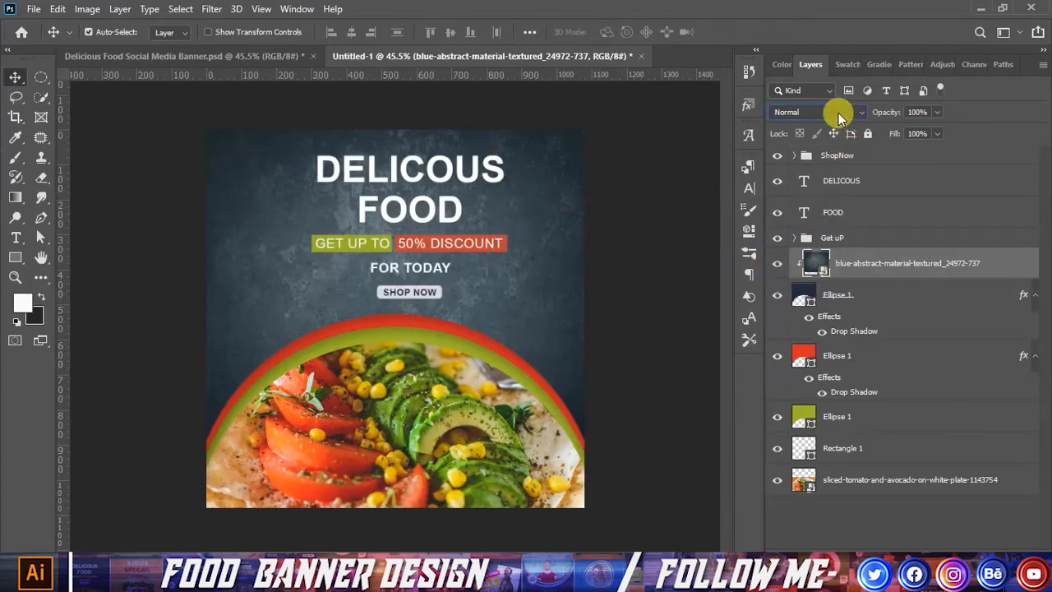
# Set the blue texture layer's blend mode to Soft Light and its opacity to 58%
pyautogui.click(839, 113)
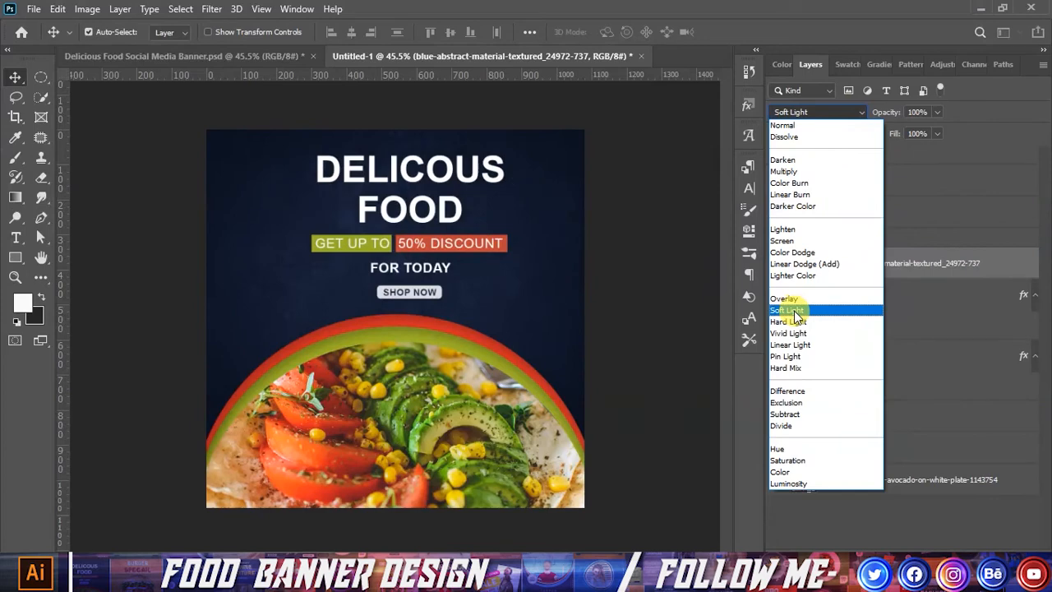
pyautogui.click(795, 312)
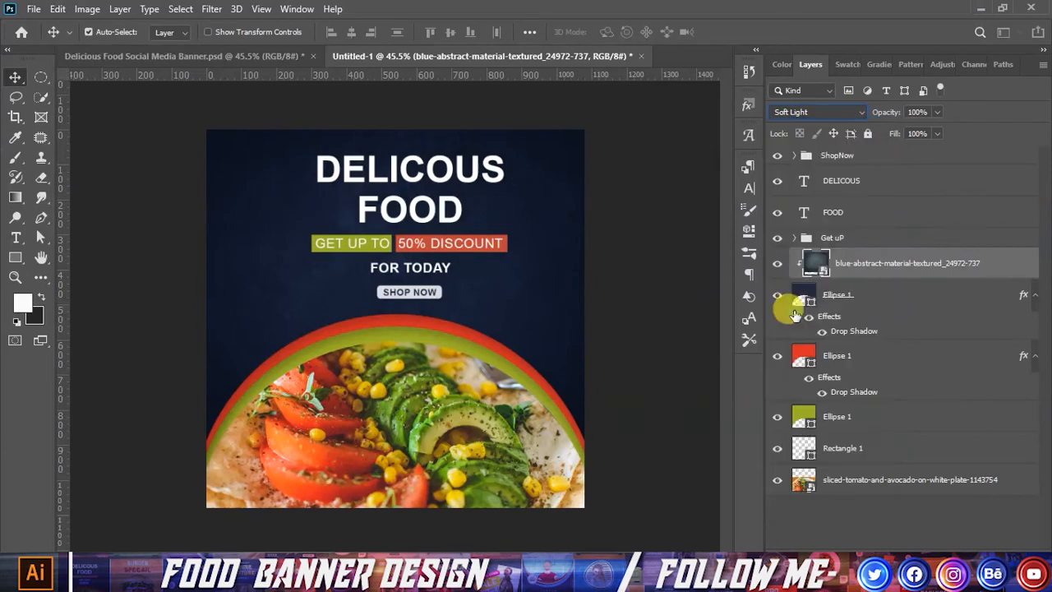
pyautogui.moveTo(932, 133); pyautogui.dragTo(909, 130)
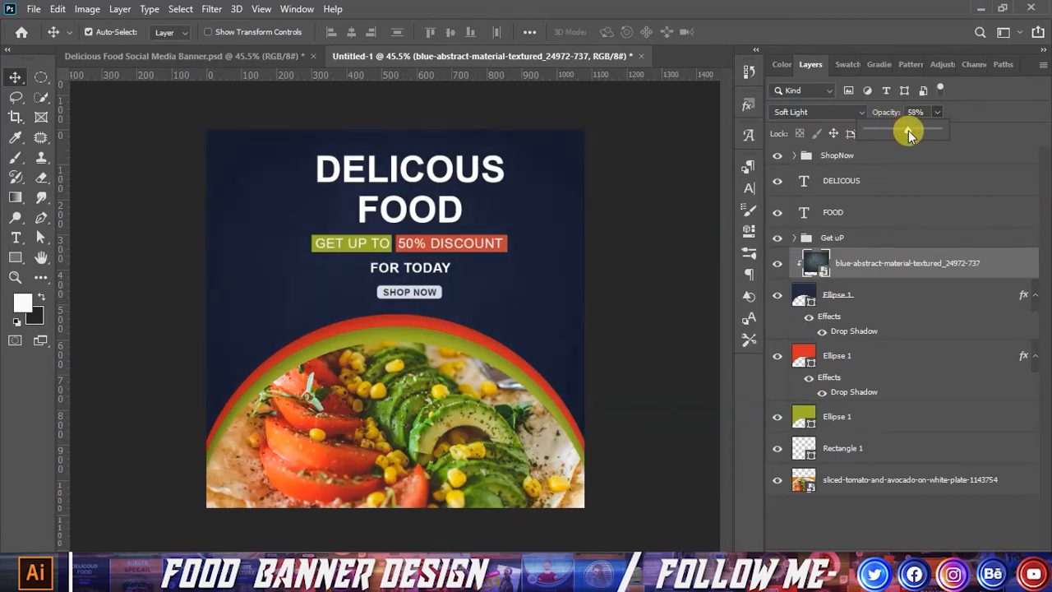
# Examine the textured navy area and the overall banner layout at different magnifications
pyautogui.click(634, 168)
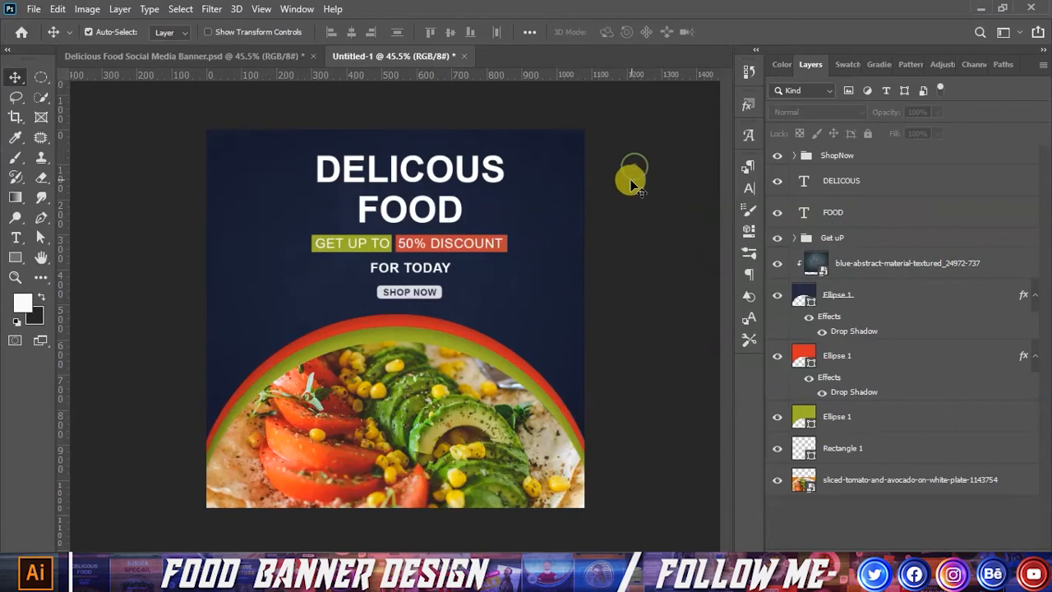
pyautogui.scroll(2, 613, 190)
pyautogui.scroll(-3, 613, 191)
pyautogui.scroll(1, 517, 134)
pyautogui.scroll(-1, 530, 136)
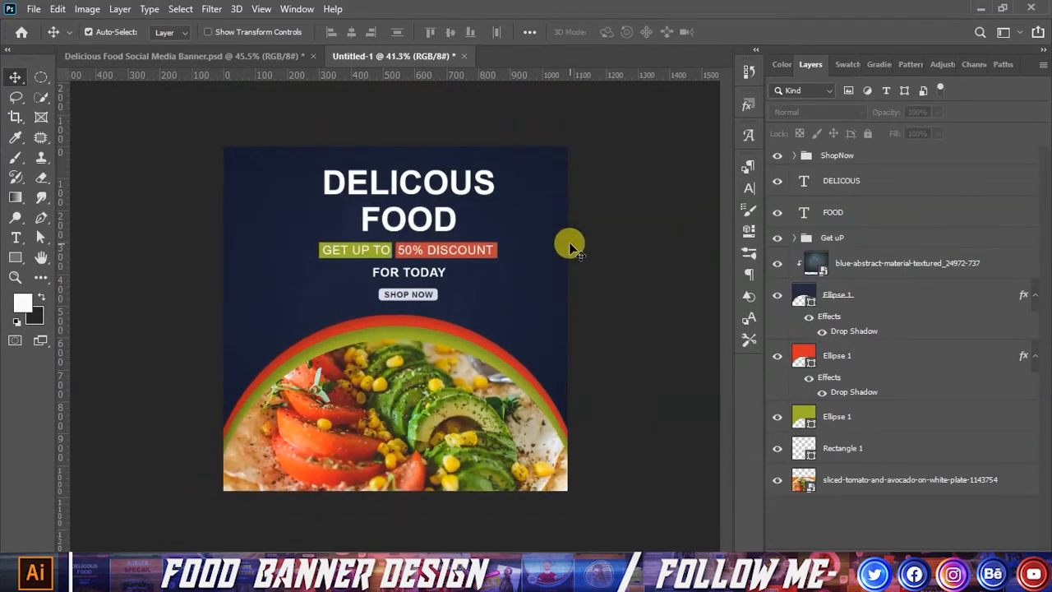
pyautogui.scroll(-1, 570, 244)
pyautogui.scroll(1, 570, 245)
pyautogui.scroll(1, 593, 300)
pyautogui.scroll(-1, 594, 299)
pyautogui.scroll(2, 428, 165)
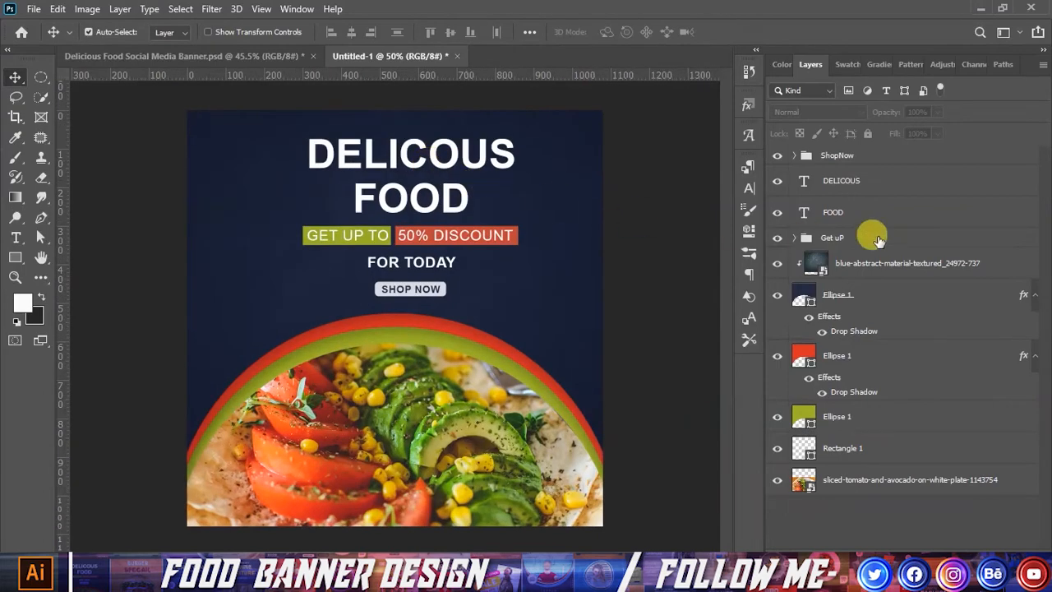
# Scale the ShopNow group, DELICOUS and FOOD texts and Get uP group together to about 97% and shift them slightly left
pyautogui.click(837, 156)
pyautogui.keyDown('shift'); pyautogui.click(838, 182); pyautogui.keyUp('shift')
pyautogui.keyDown('shift'); pyautogui.click(845, 210); pyautogui.keyUp('shift')
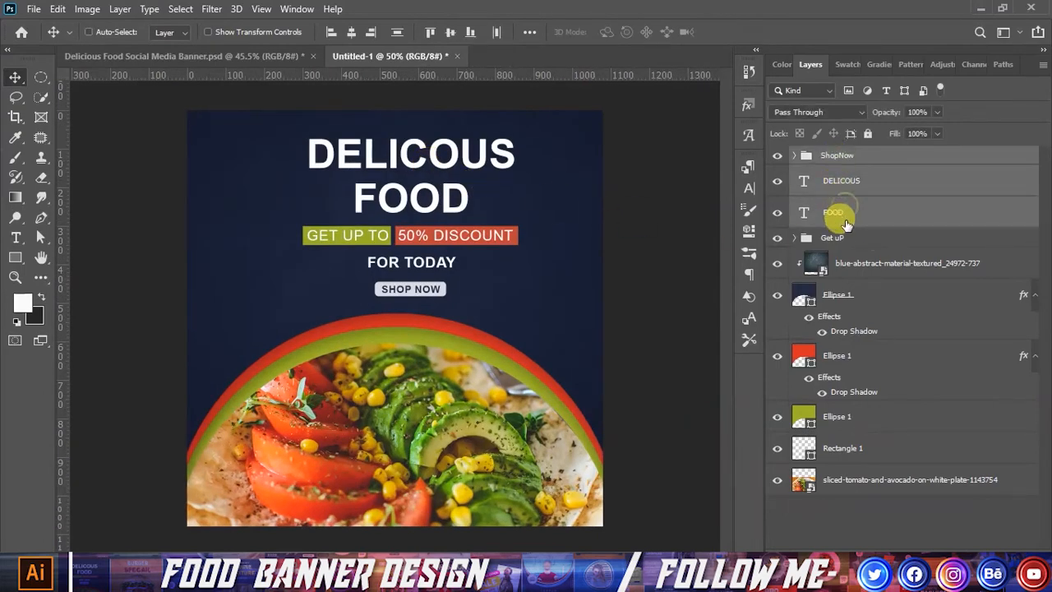
pyautogui.keyDown('shift'); pyautogui.click(831, 239); pyautogui.keyUp('shift')
pyautogui.hotkey('ctrl', 't')
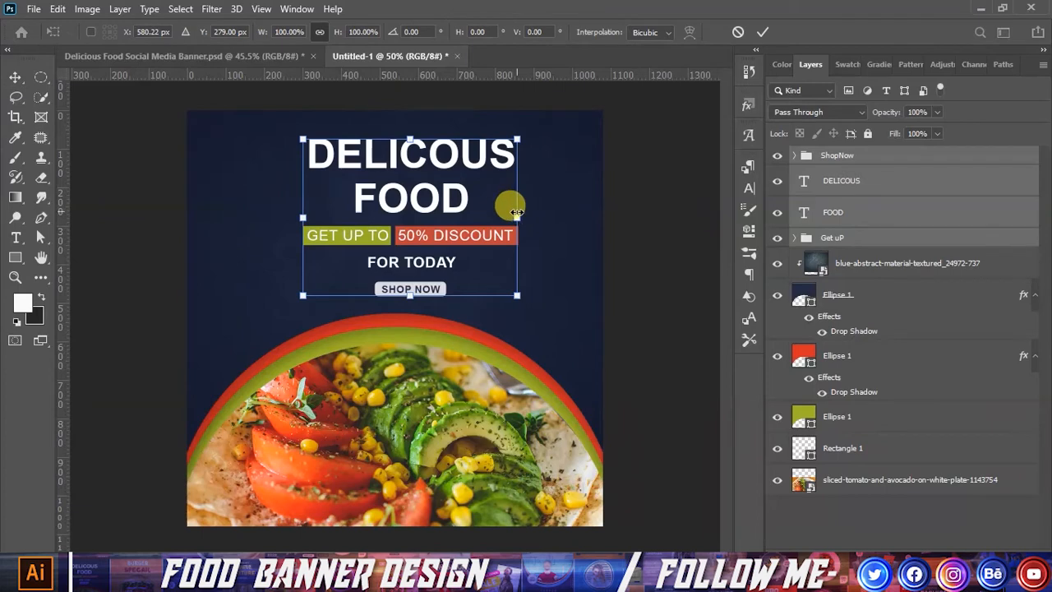
pyautogui.moveTo(514, 218); pyautogui.dragTo(509, 215)
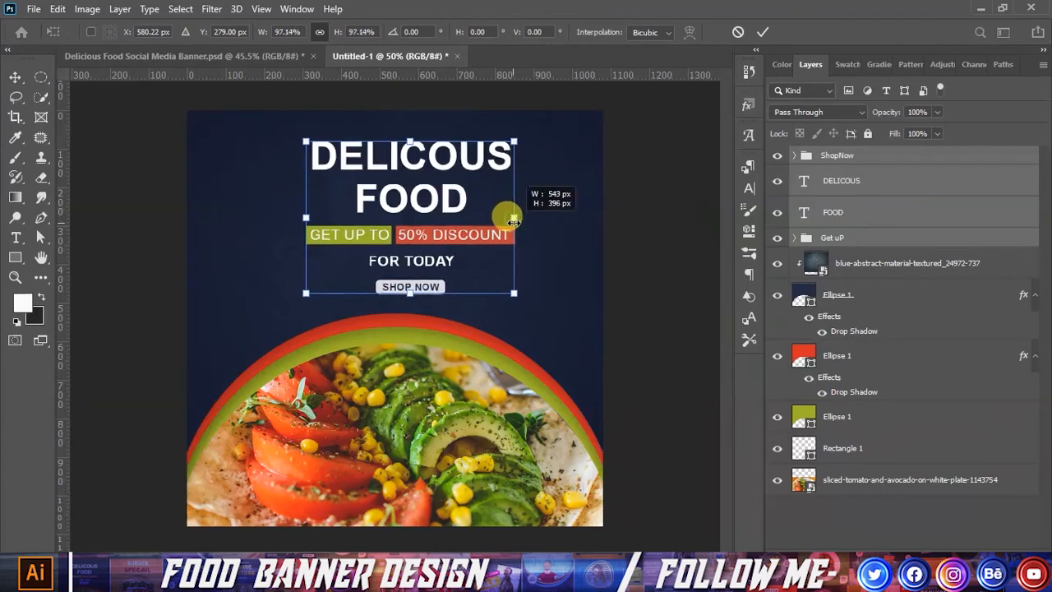
pyautogui.click(763, 31)
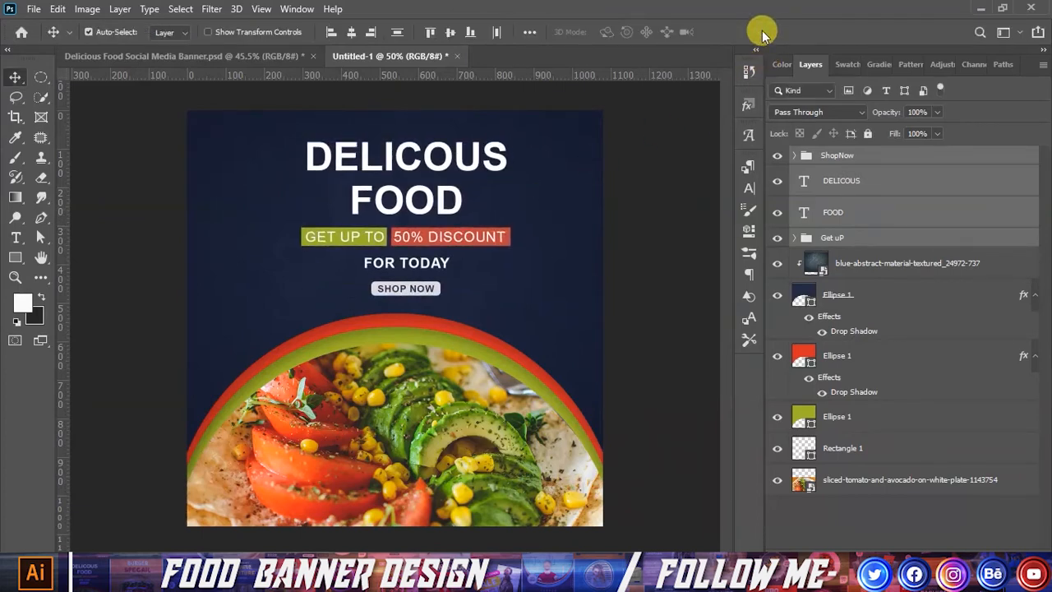
pyautogui.click(641, 194)
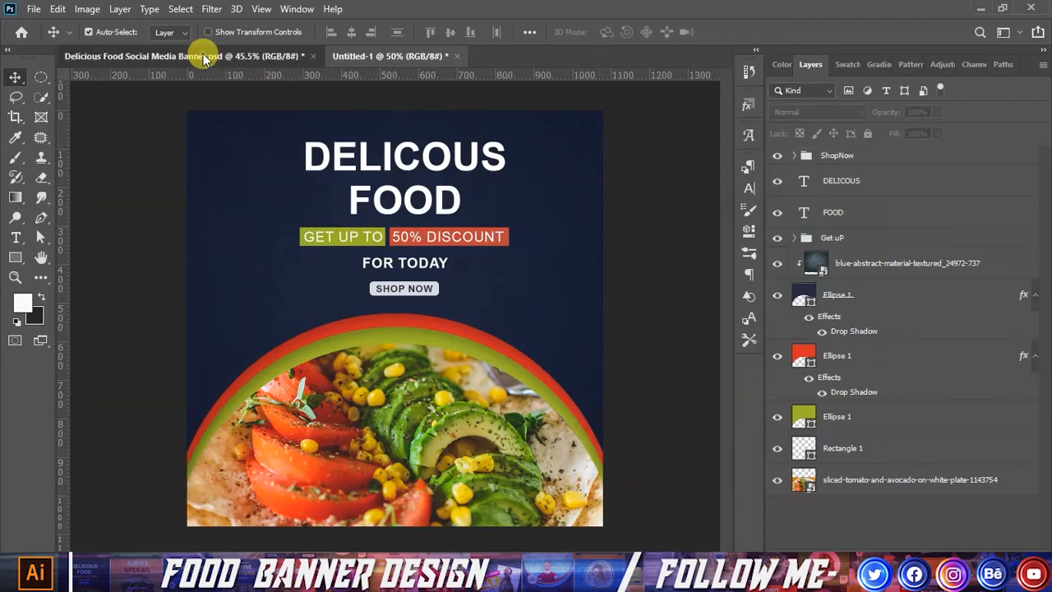
# Check the finished Delicious Food Social Media Banner.psd, then draw a white rectangle about 1201 by 968 px over the new banner's upper part
pyautogui.click(275, 57)
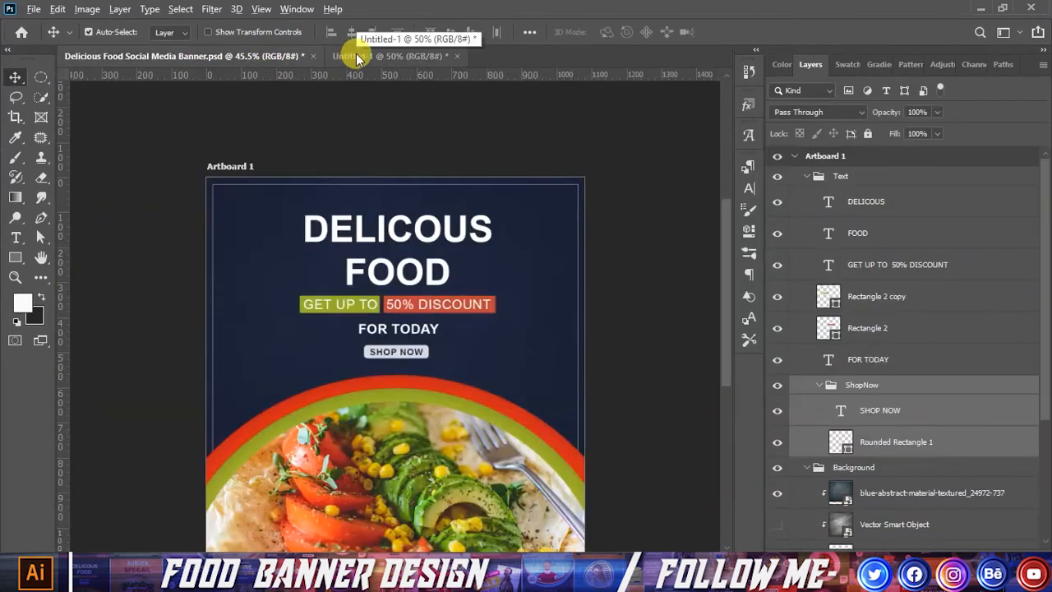
pyautogui.click(355, 56)
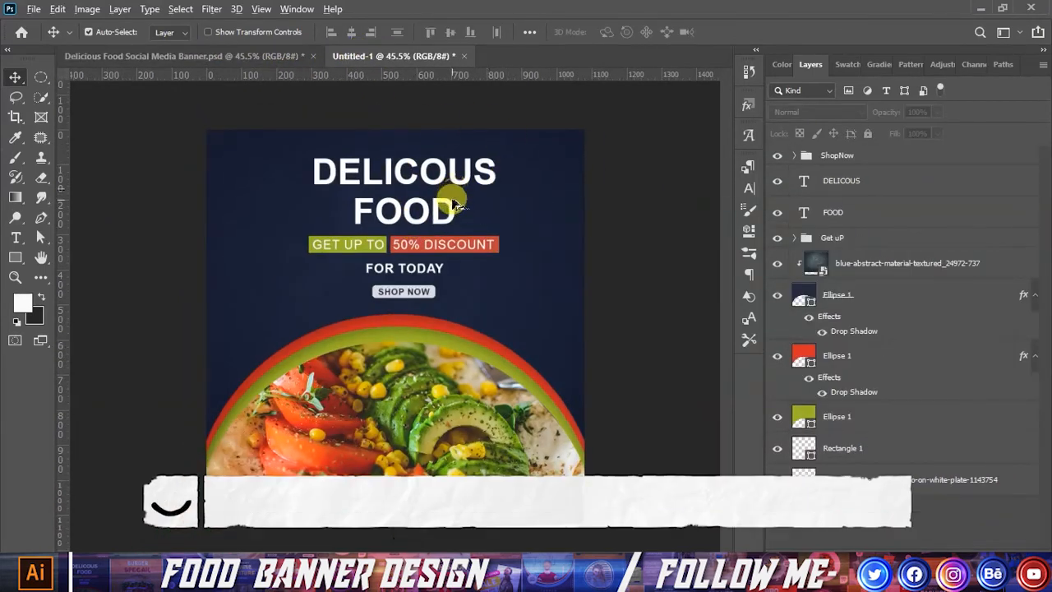
pyautogui.scroll(-2, 446, 197)
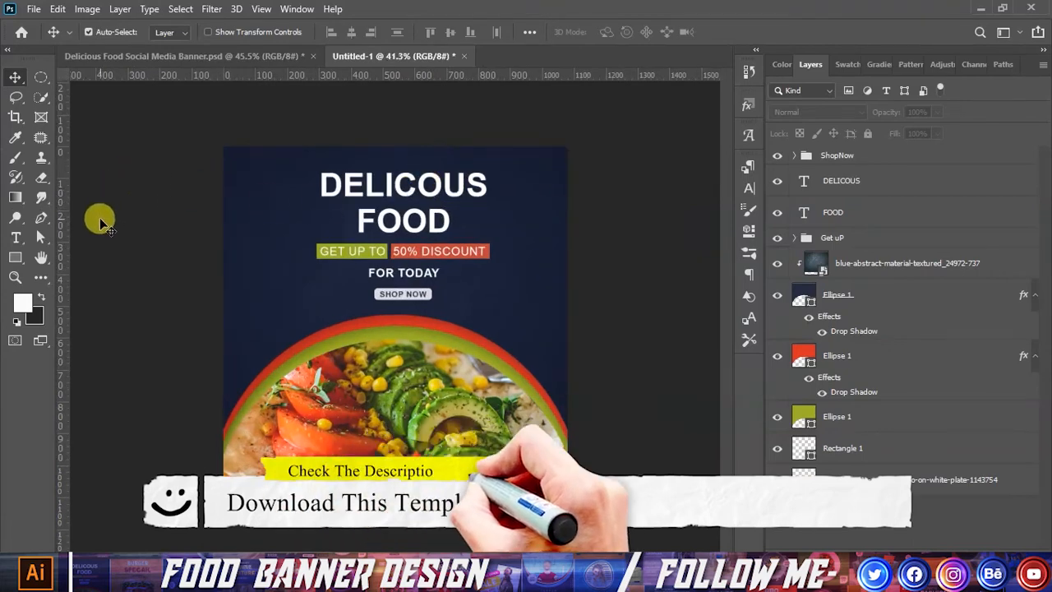
pyautogui.click(15, 257)
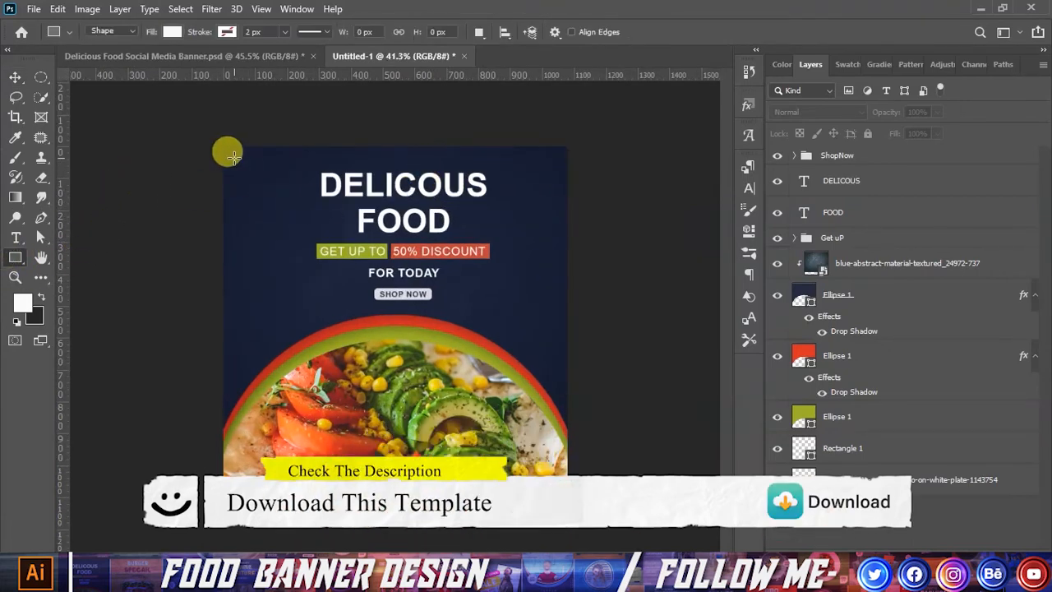
pyautogui.moveTo(210, 144); pyautogui.dragTo(589, 447)
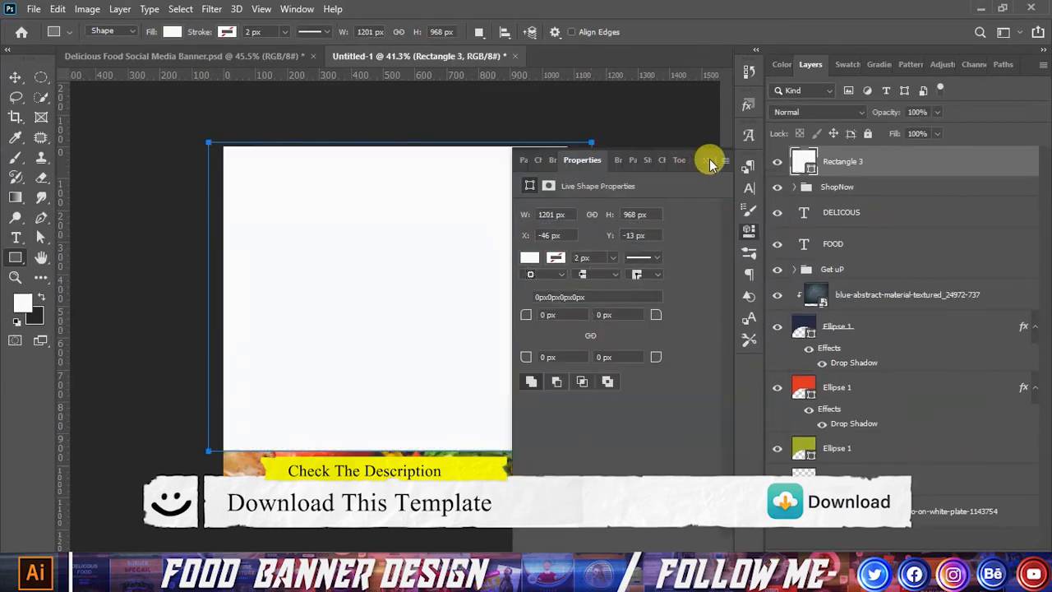
pyautogui.click(708, 158)
# Resize the white rectangle to 1080 by 955 px, flush with the canvas's left, right and top edges
pyautogui.click(14, 76)
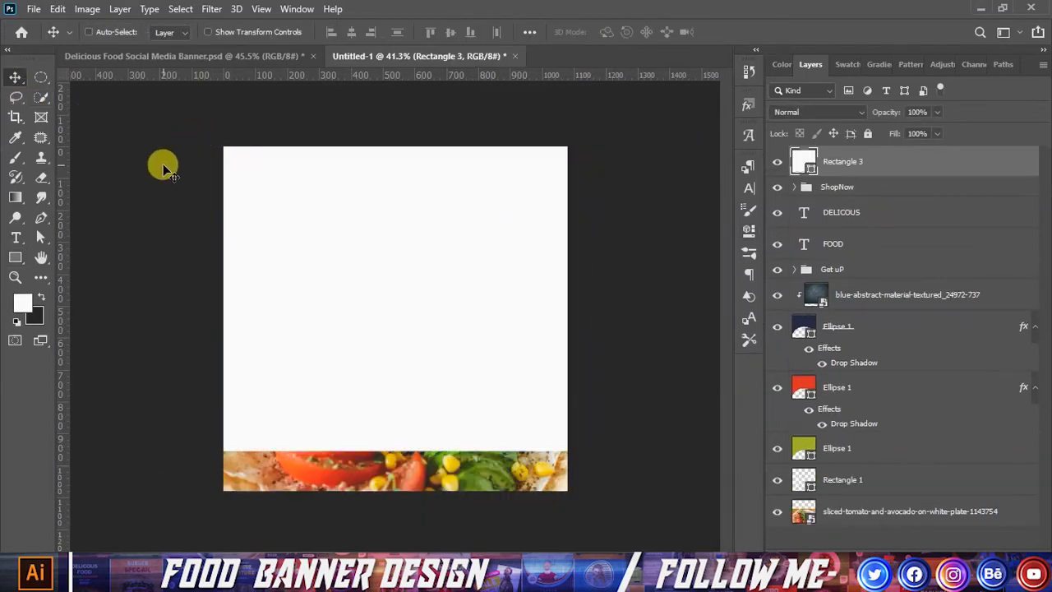
pyautogui.hotkey('ctrl', 't')
pyautogui.moveTo(208, 295); pyautogui.dragTo(224, 296)
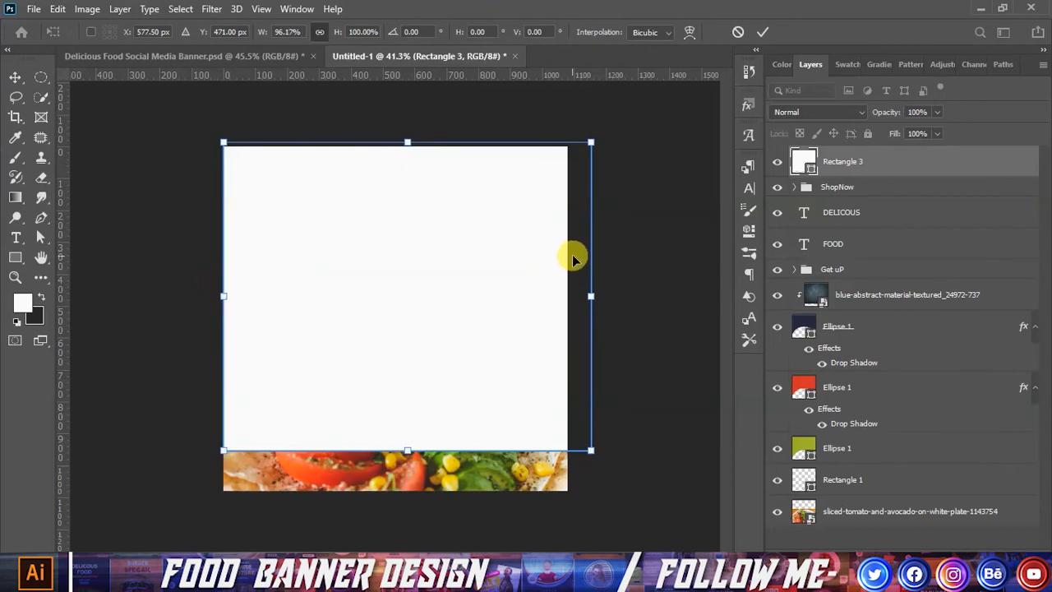
pyautogui.moveTo(592, 289); pyautogui.dragTo(567, 288)
pyautogui.moveTo(393, 141); pyautogui.dragTo(396, 146)
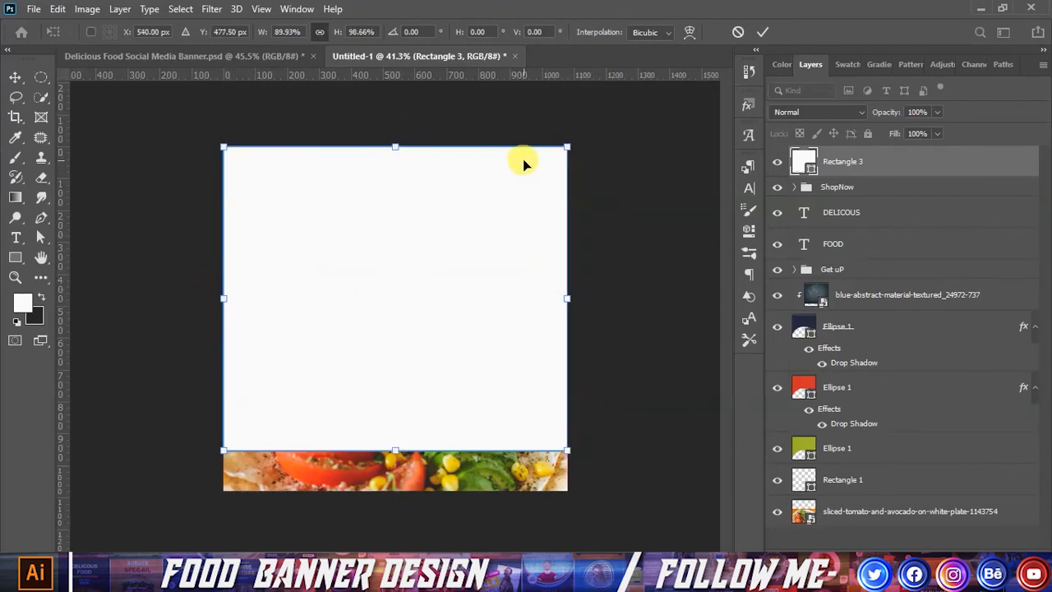
pyautogui.scroll(-1, 522, 165)
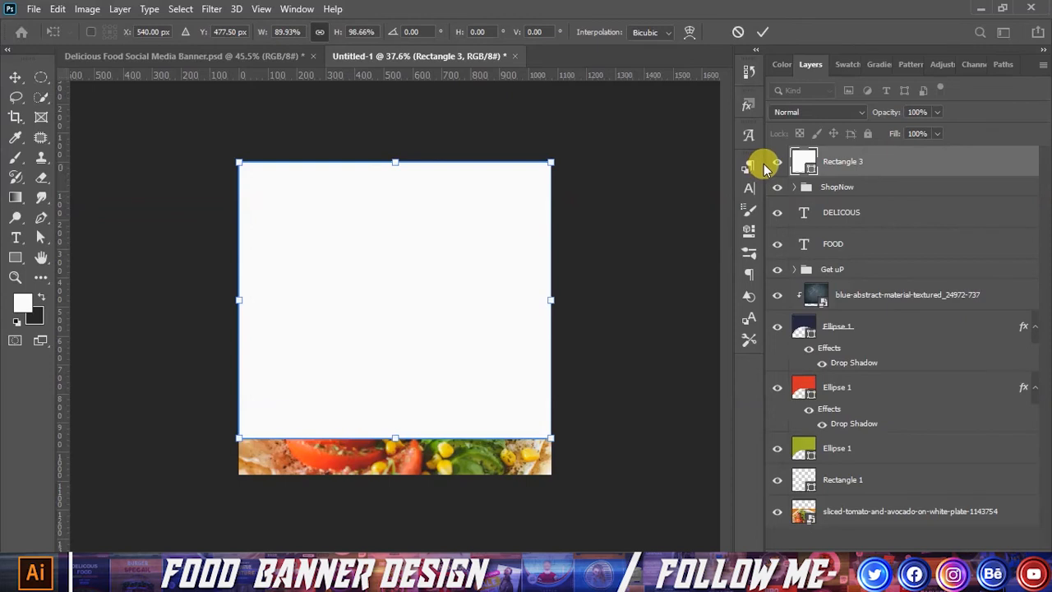
pyautogui.click(764, 32)
# Set the fill of the Rectangle 3 shape to no colour
pyautogui.click(747, 229)
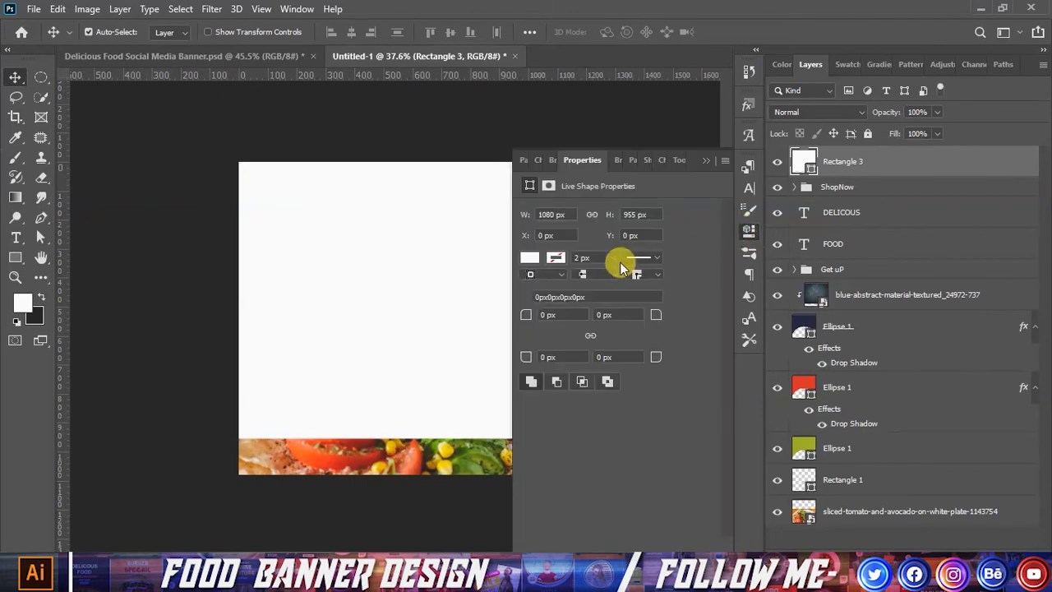
pyautogui.click(531, 259)
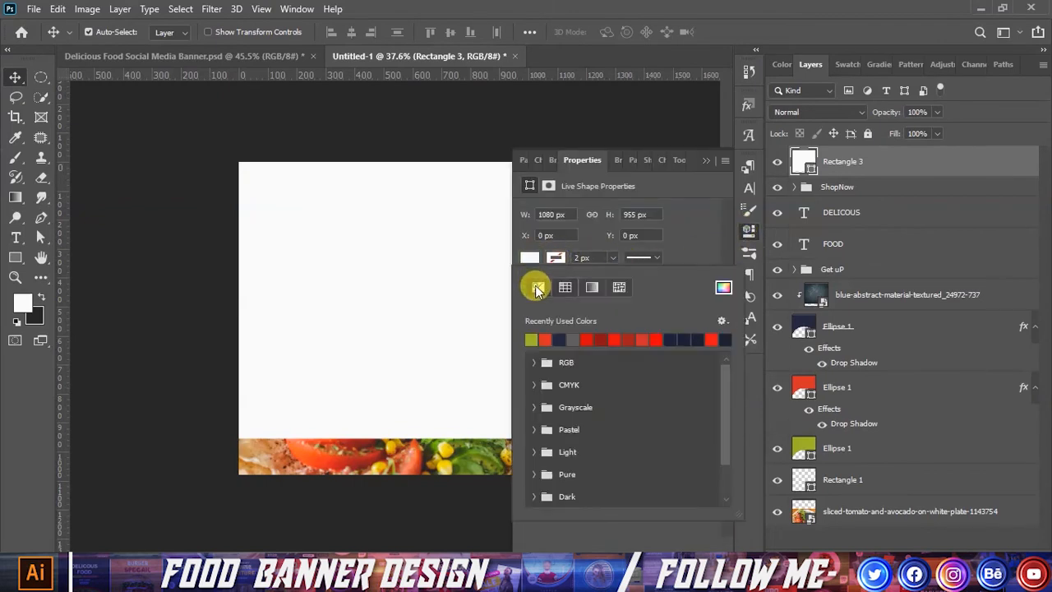
pyautogui.click(537, 287)
# Give the Rectangle 3 shape an off-white stroke with the colour f7f7f7
pyautogui.click(556, 258)
pyautogui.click(556, 258)
pyautogui.click(557, 258)
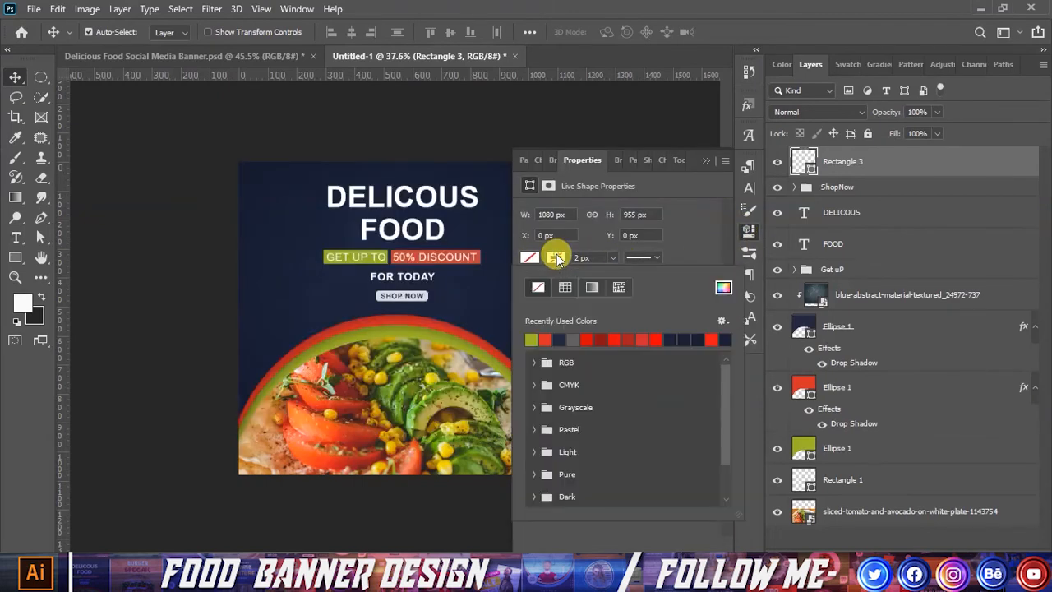
pyautogui.click(556, 258)
pyautogui.click(556, 258)
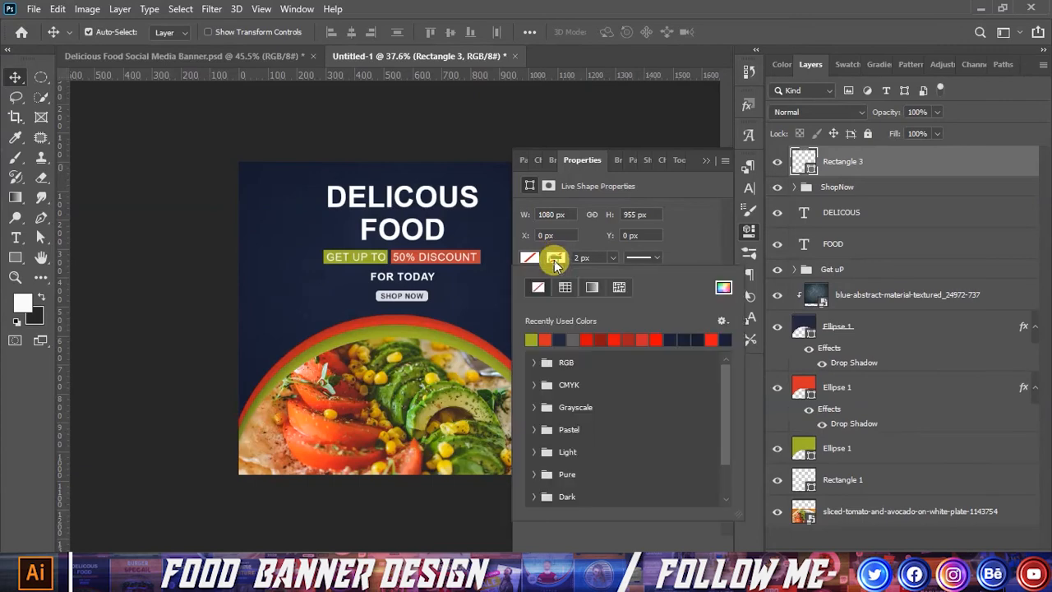
pyautogui.click(723, 287)
pyautogui.click(648, 192)
pyautogui.moveTo(648, 192); pyautogui.dragTo(641, 170)
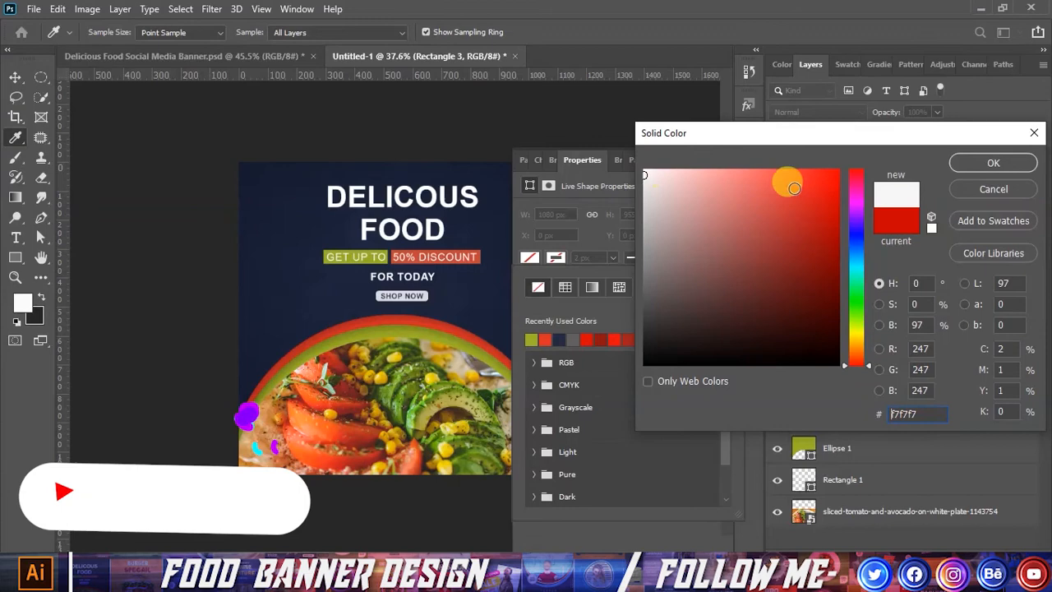
pyautogui.click(993, 164)
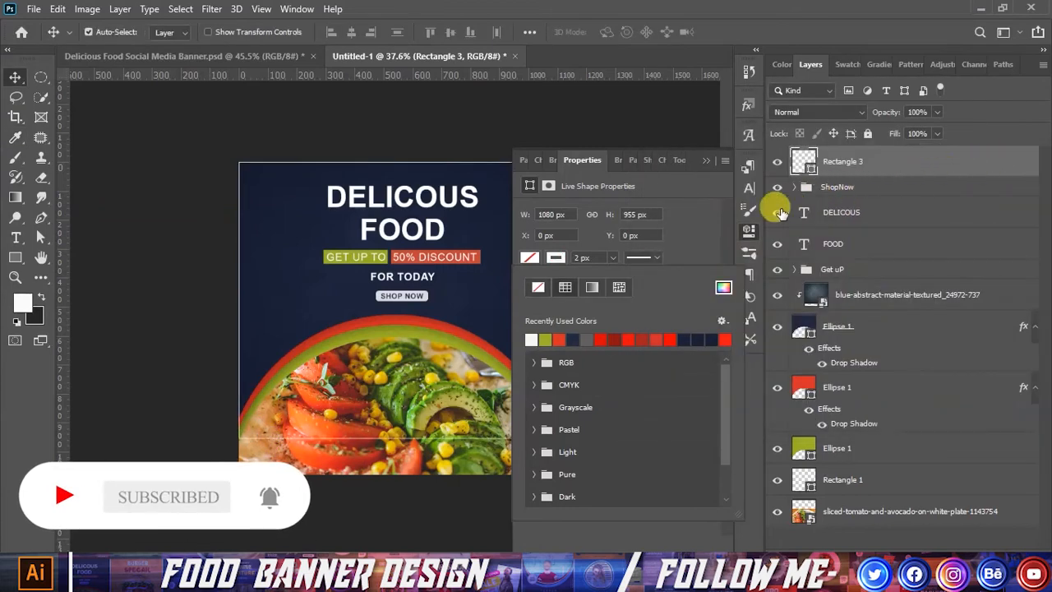
pyautogui.click(710, 159)
pyautogui.click(710, 160)
# Inset the outlined rectangle from the canvas's top, left and right edges, scaling it to about 95.6% width and 96.9% height
pyautogui.hotkey('ctrl', 't')
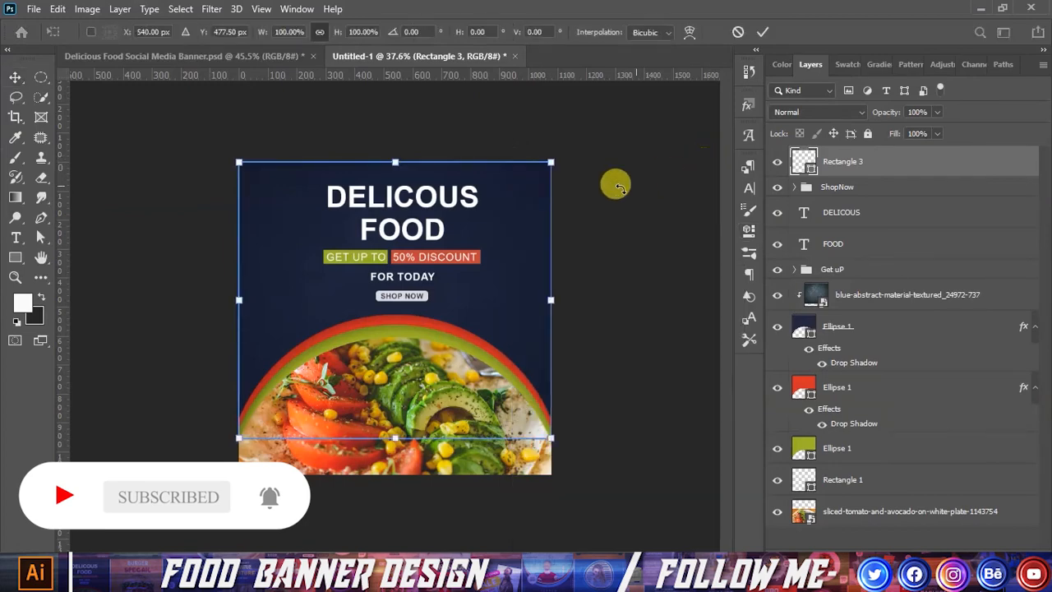
pyautogui.moveTo(398, 162); pyautogui.dragTo(396, 171)
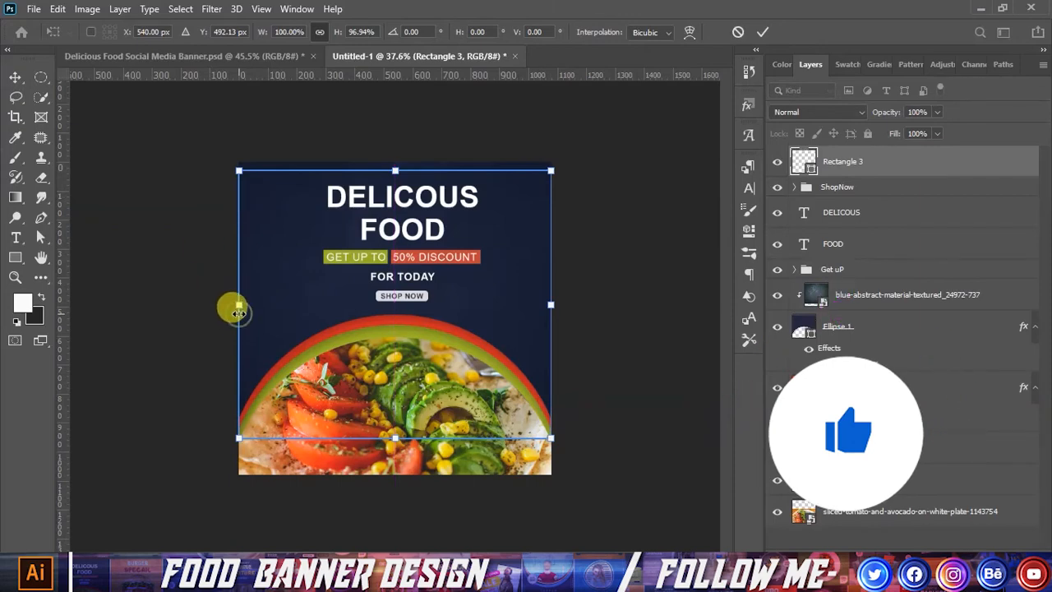
pyautogui.moveTo(237, 312); pyautogui.dragTo(244, 310)
pyautogui.moveTo(549, 305); pyautogui.dragTo(544, 309)
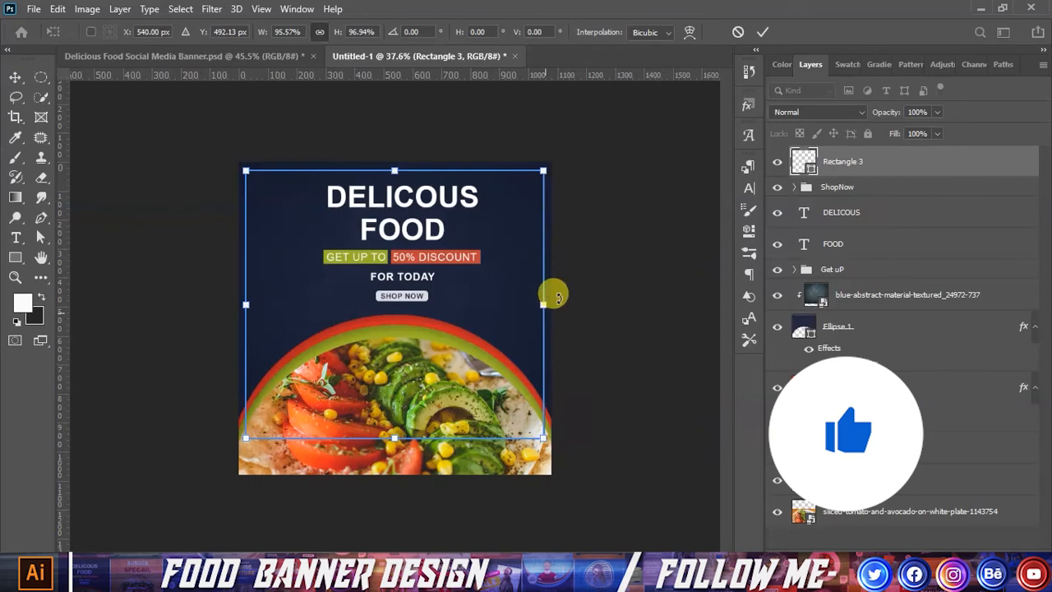
pyautogui.click(764, 33)
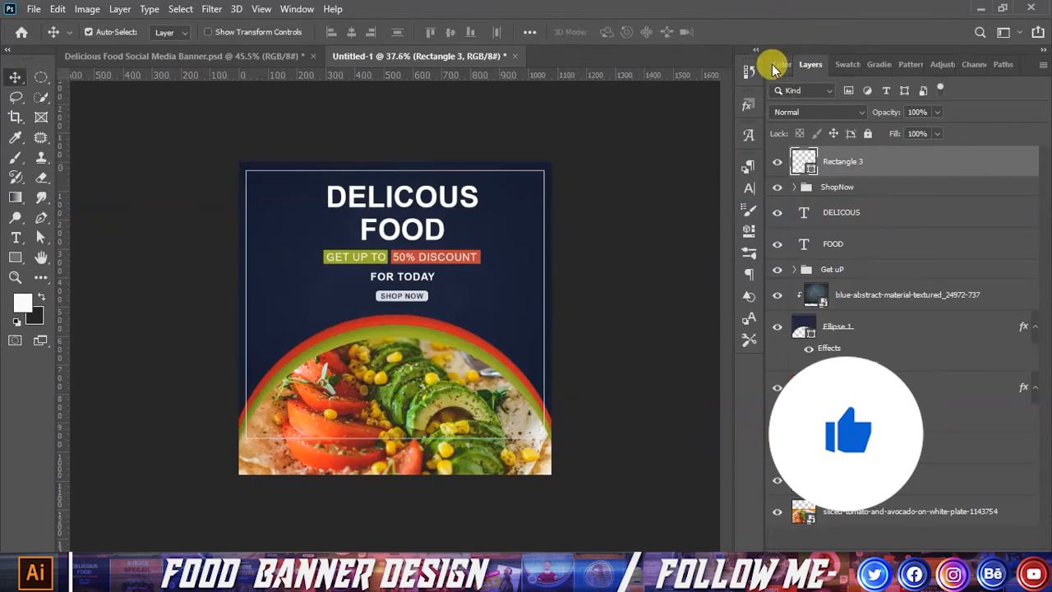
# Move the Rectangle 3 layer directly above the blue texture layer and clip it to the navy Ellipse 1
pyautogui.moveTo(860, 169); pyautogui.dragTo(845, 275)
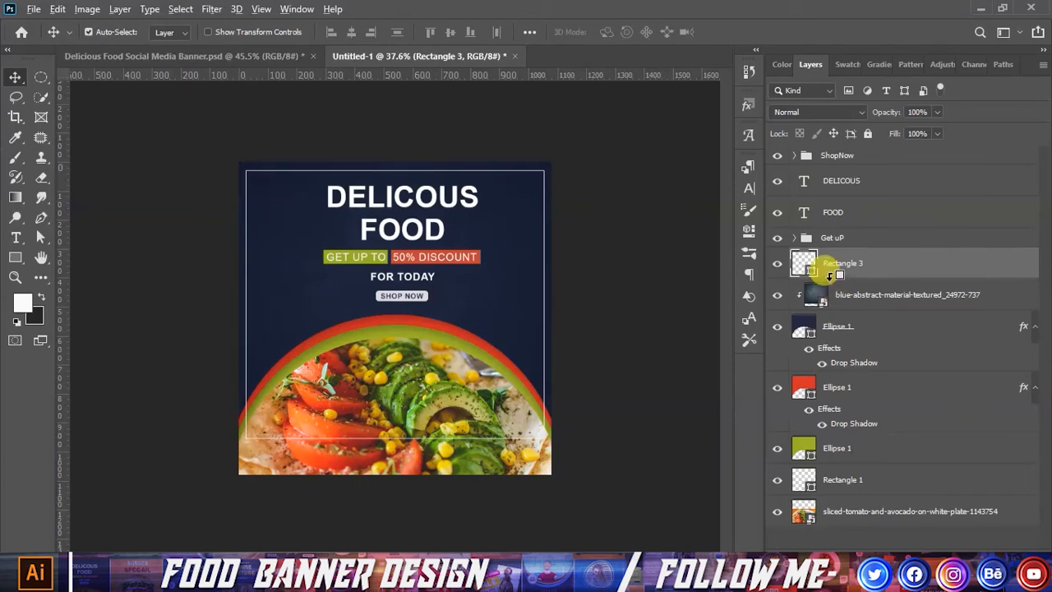
pyautogui.keyDown('alt'); pyautogui.click(830, 275); pyautogui.keyUp('alt')
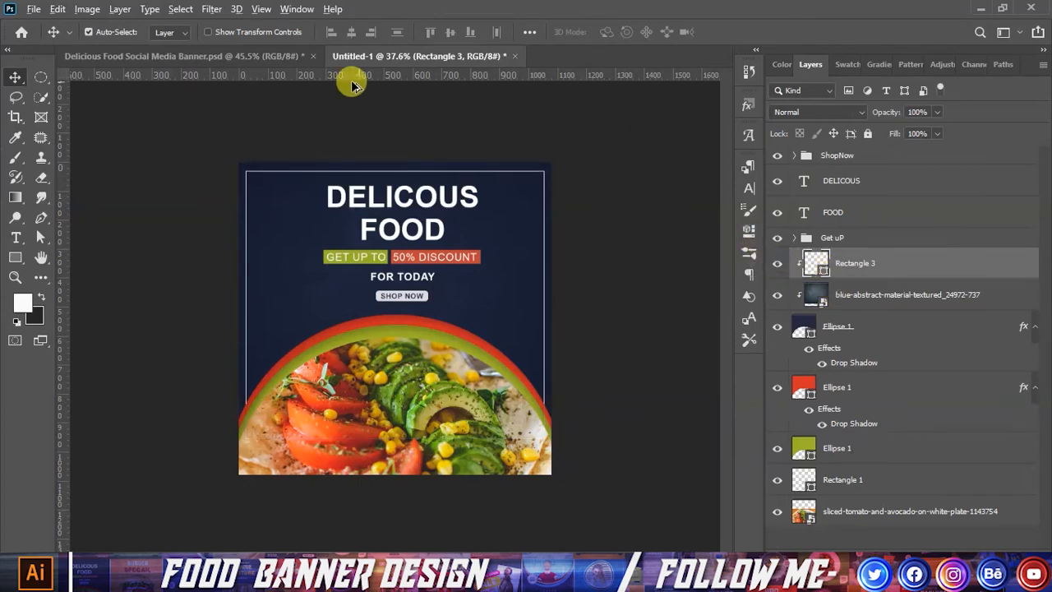
pyautogui.scroll(2, 358, 146)
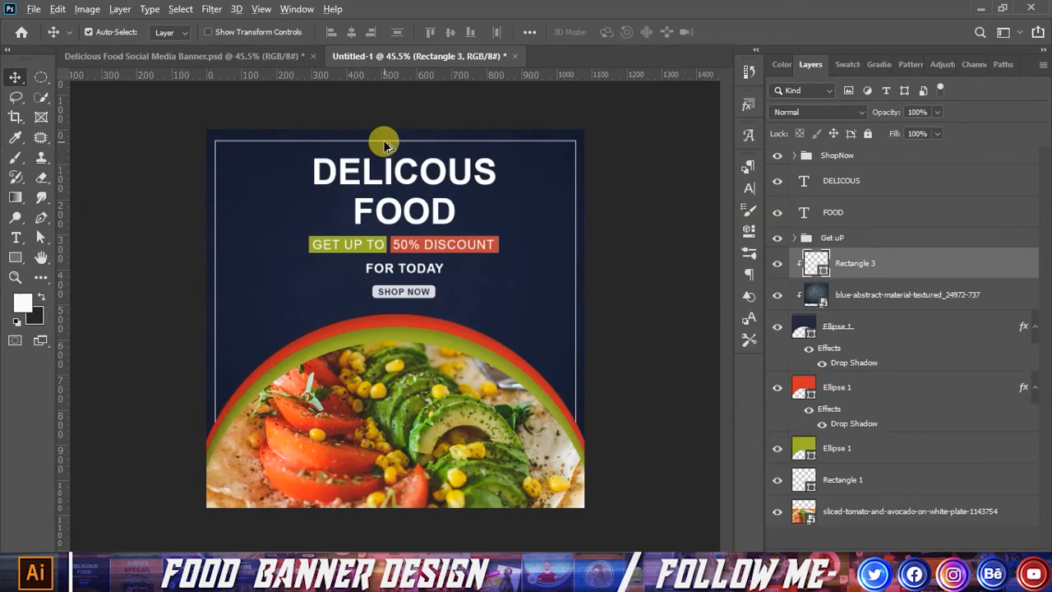
pyautogui.scroll(-2, 410, 146)
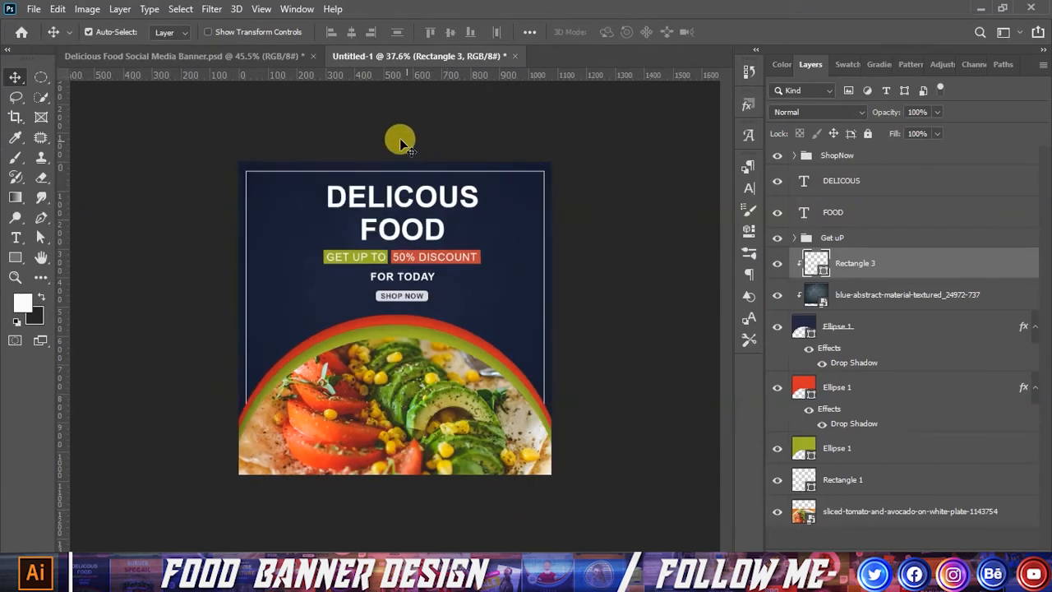
pyautogui.scroll(-1, 365, 138)
pyautogui.scroll(1, 465, 153)
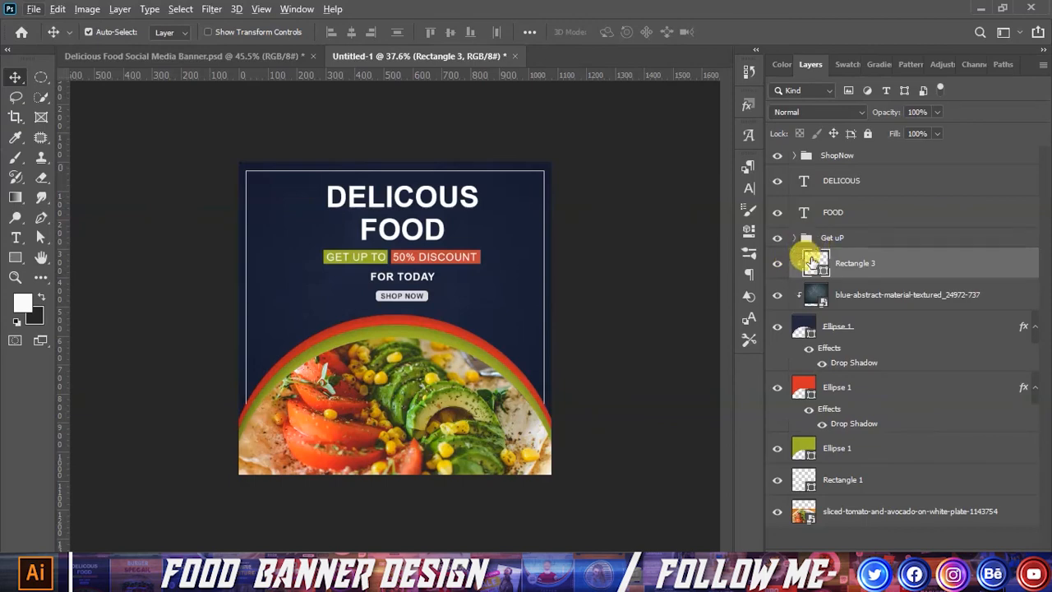
# Select the Rectangle 3, blue texture and navy Ellipse 1 layers together
pyautogui.keyDown('shift'); pyautogui.click(846, 327); pyautogui.keyUp('shift')
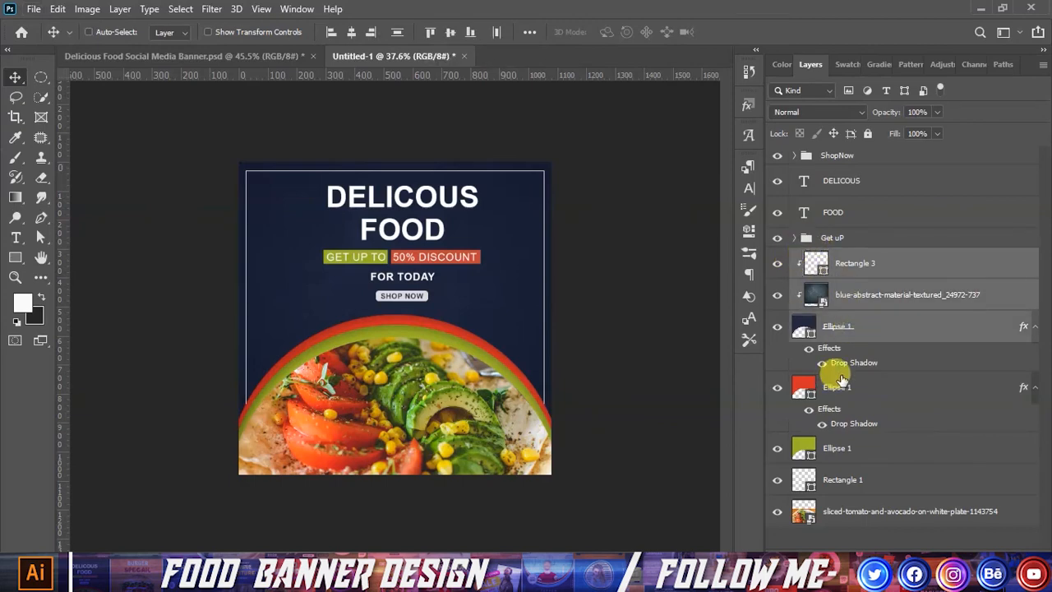